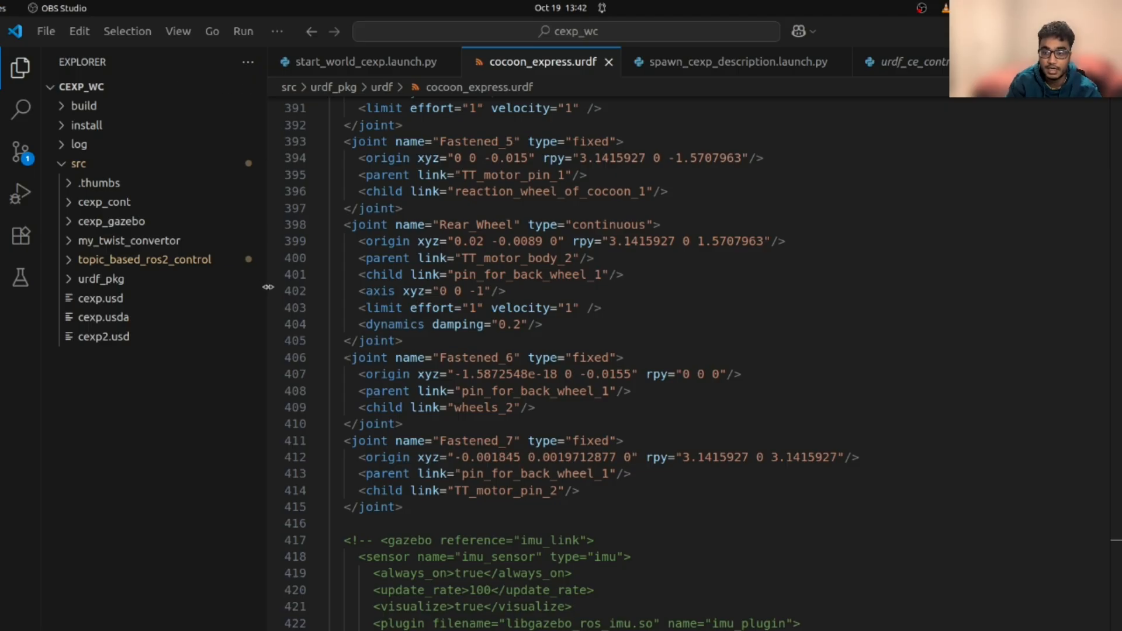
# Open cocoon_express.urdf from urdf_pkg > urdf in the Explorer
pyautogui.click(71, 284)
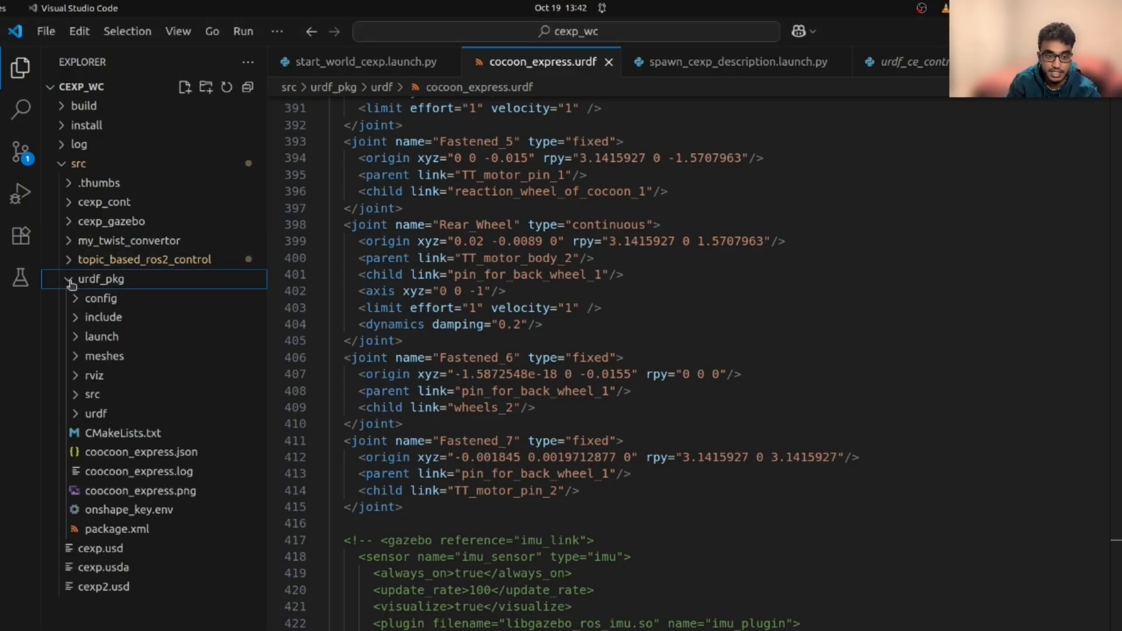
pyautogui.click(73, 415)
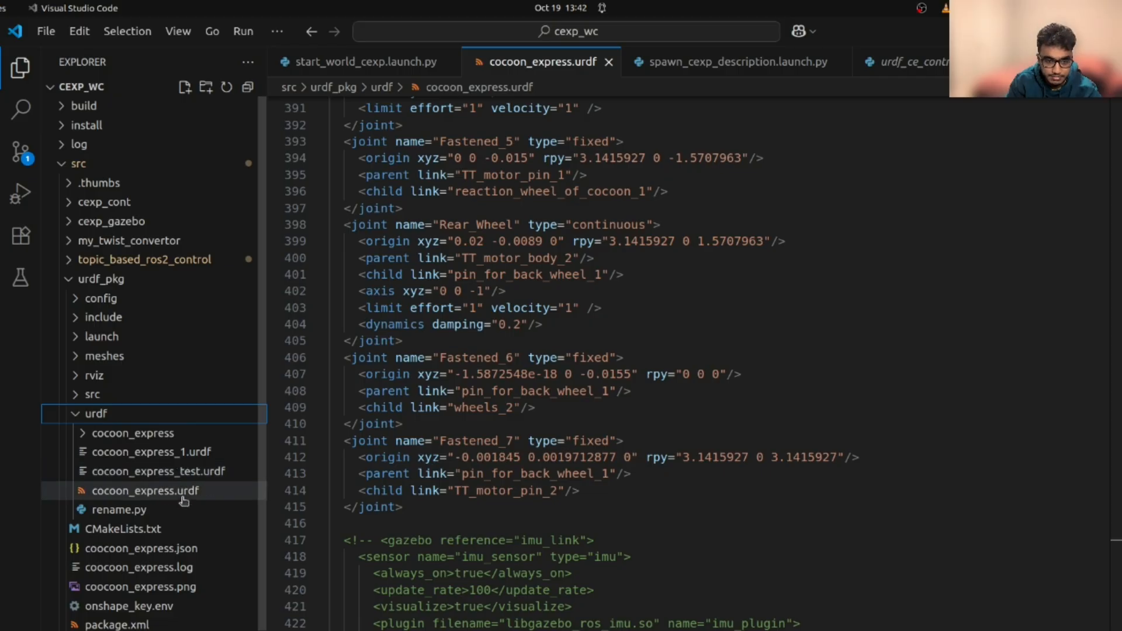
pyautogui.click(134, 497)
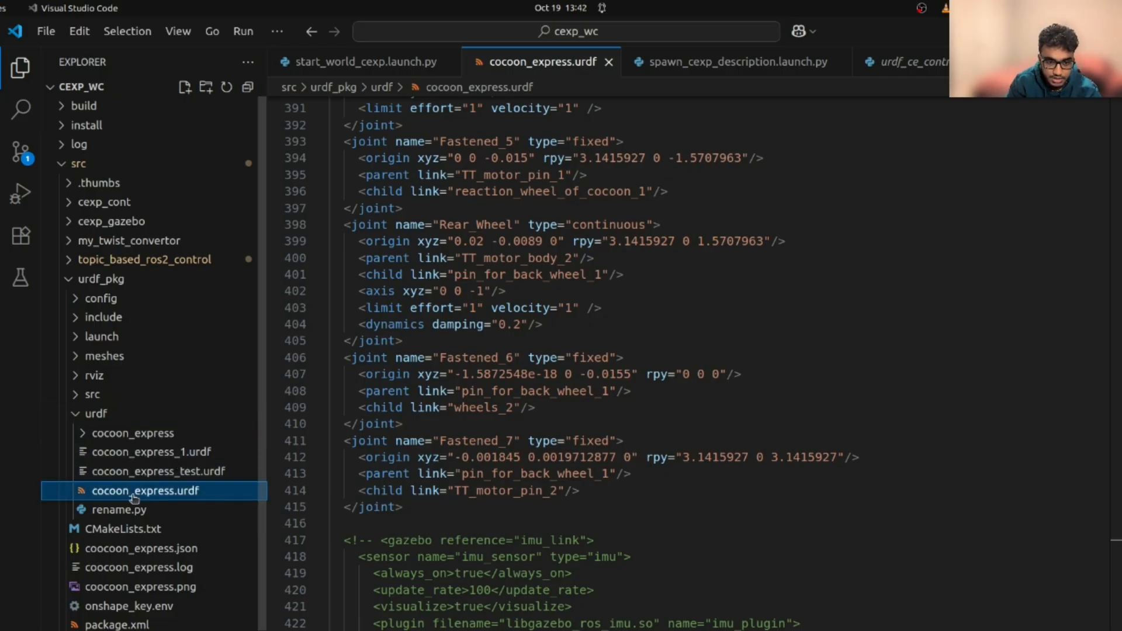
# Scroll to the IsaacSystem ros2_control block with the Front_Steer and Rear_Wheel joints
pyautogui.scroll(-2, 640, 439)
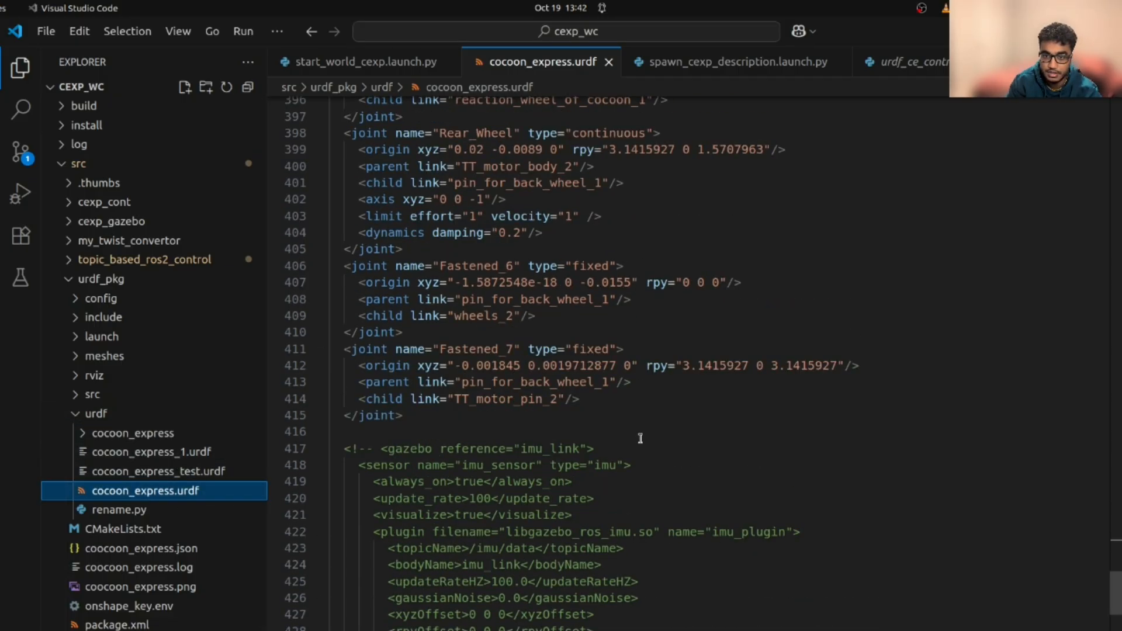
pyautogui.scroll(5, 640, 438)
pyautogui.scroll(-2, 641, 439)
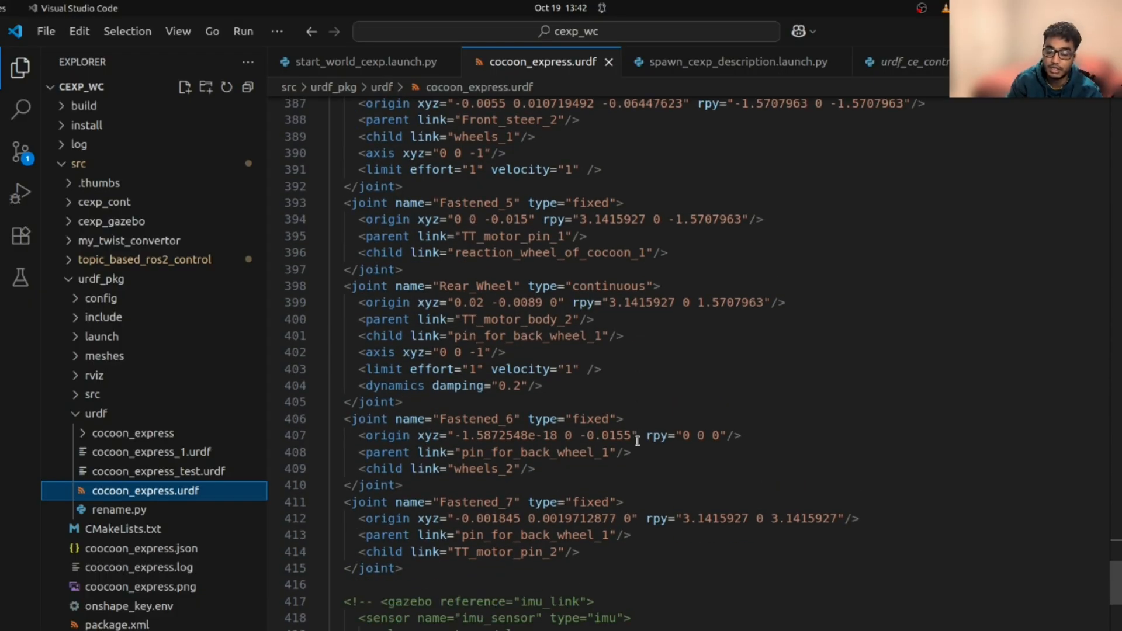
pyautogui.scroll(-4, 666, 458)
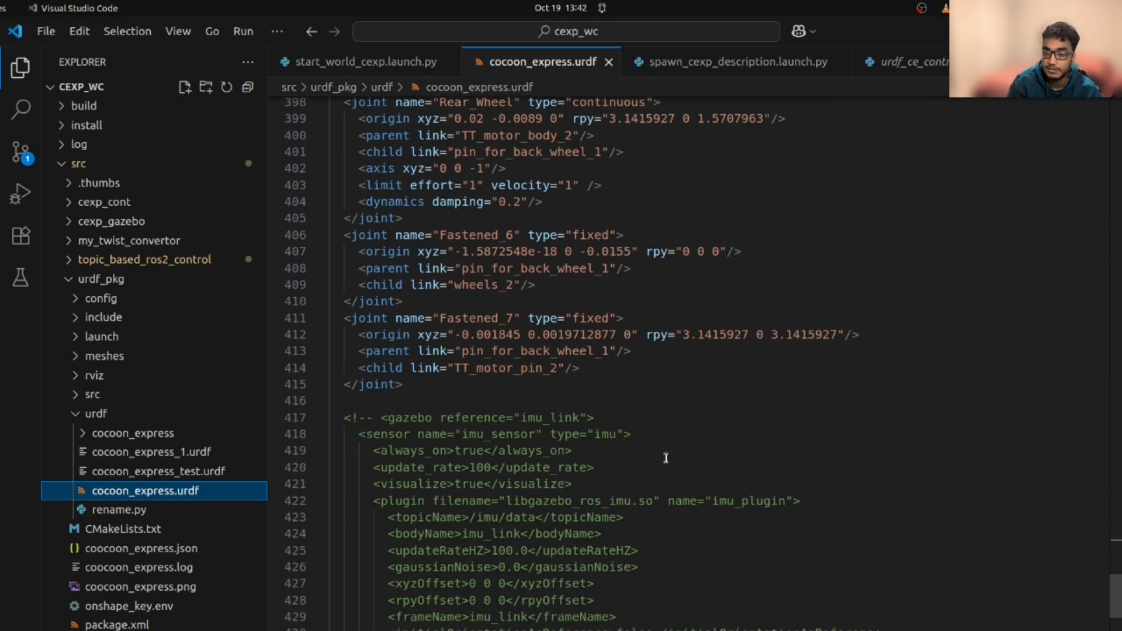
pyautogui.scroll(-5, 666, 458)
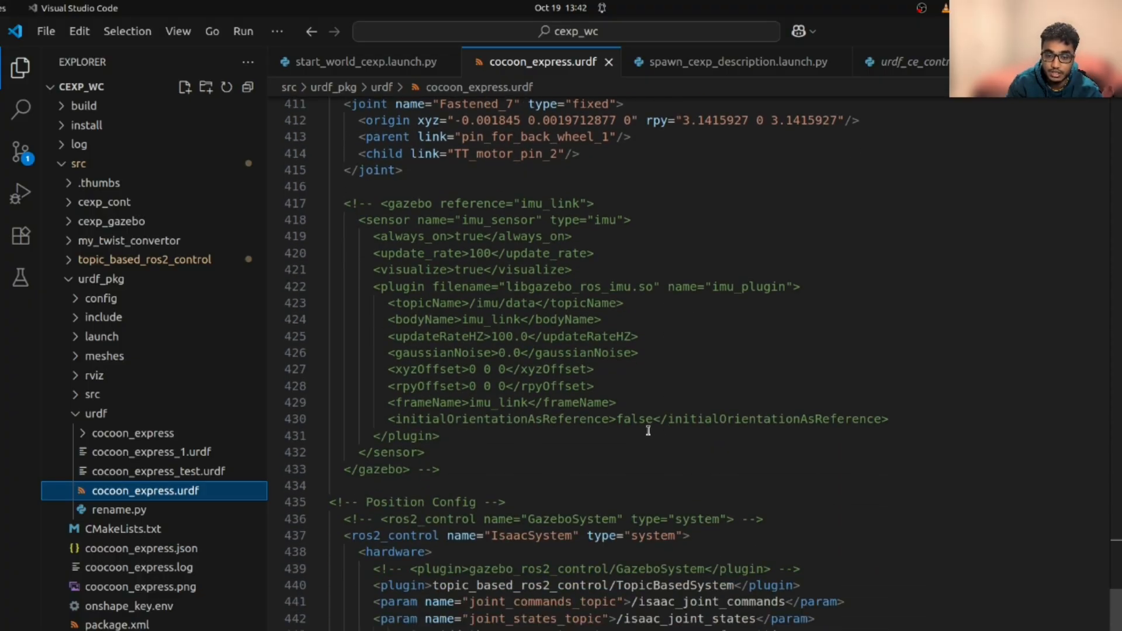
pyautogui.scroll(3, 645, 425)
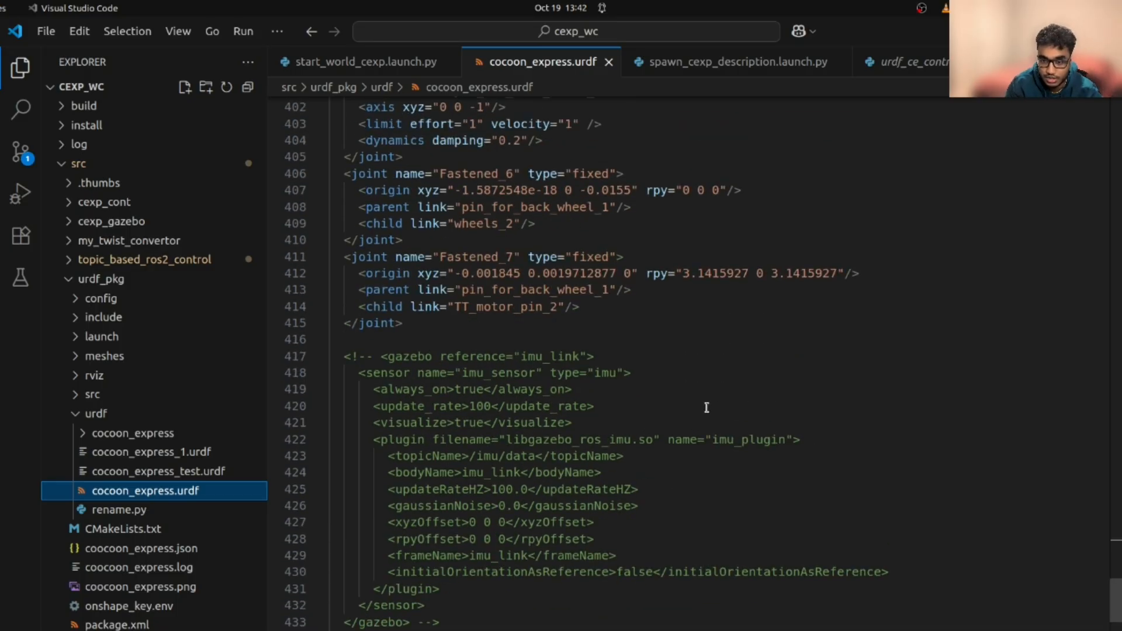
pyautogui.scroll(-8, 707, 408)
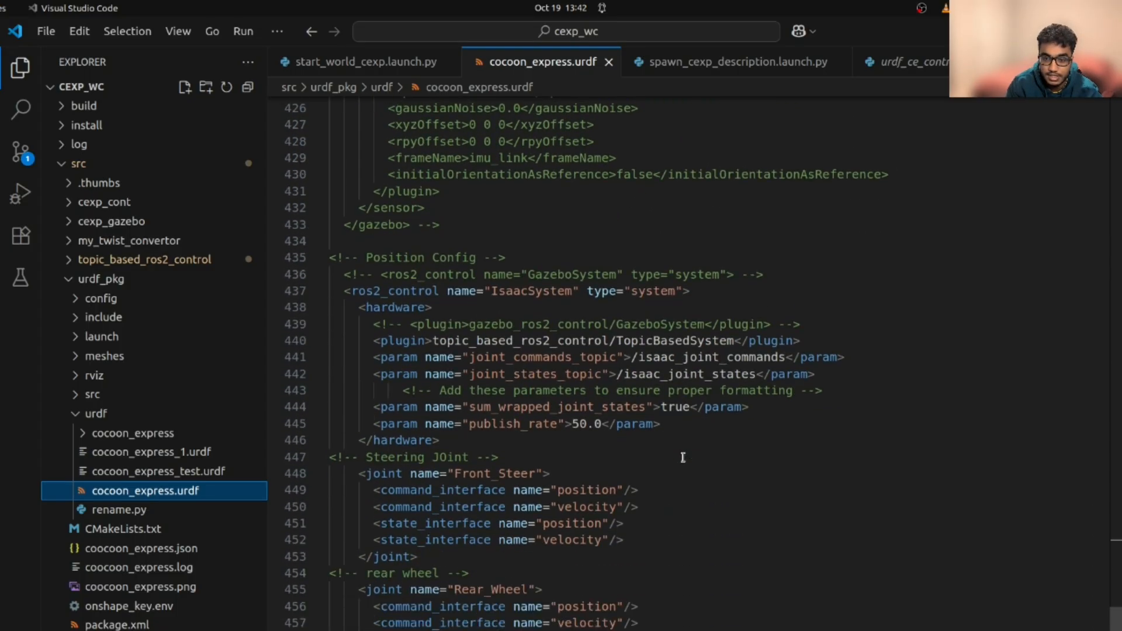
pyautogui.scroll(-2, 683, 458)
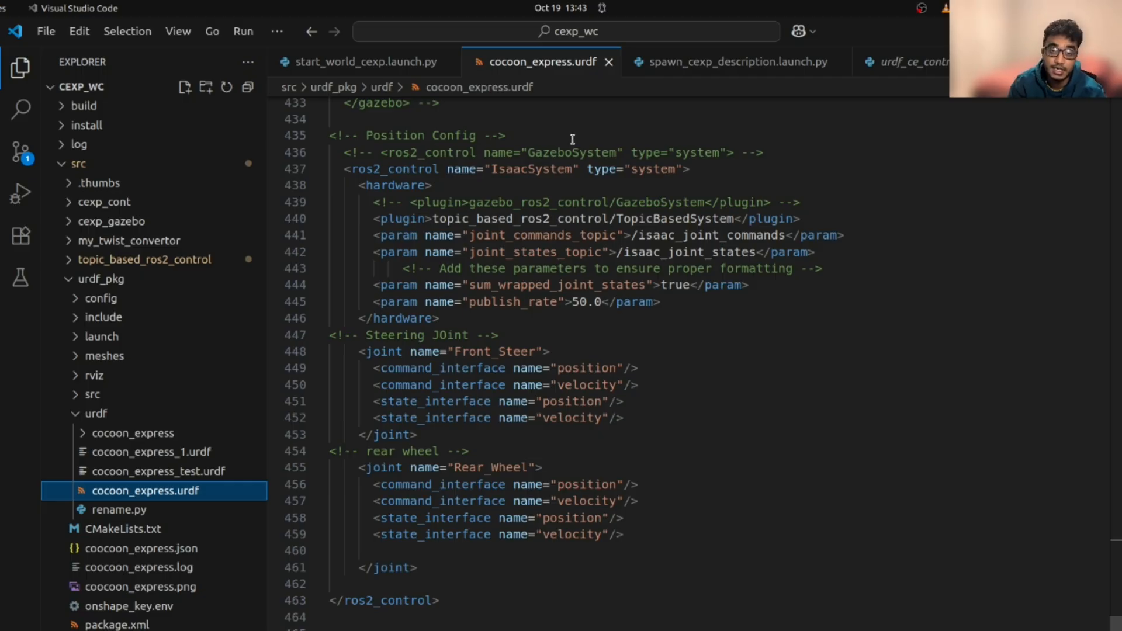
pyautogui.scroll(2, 593, 374)
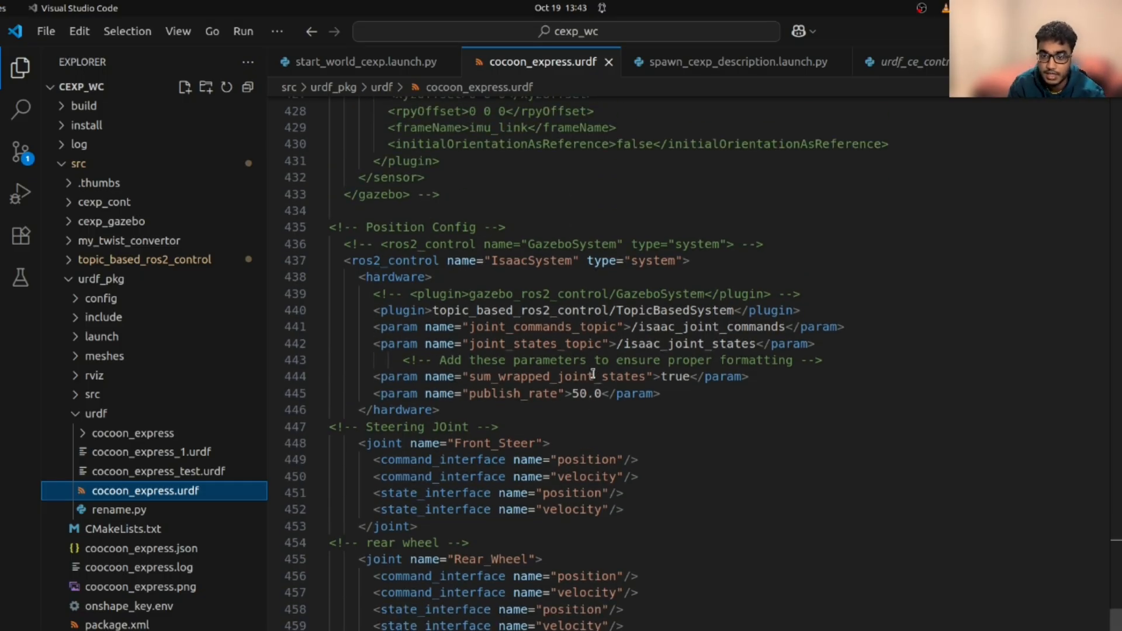
pyautogui.scroll(-1, 594, 374)
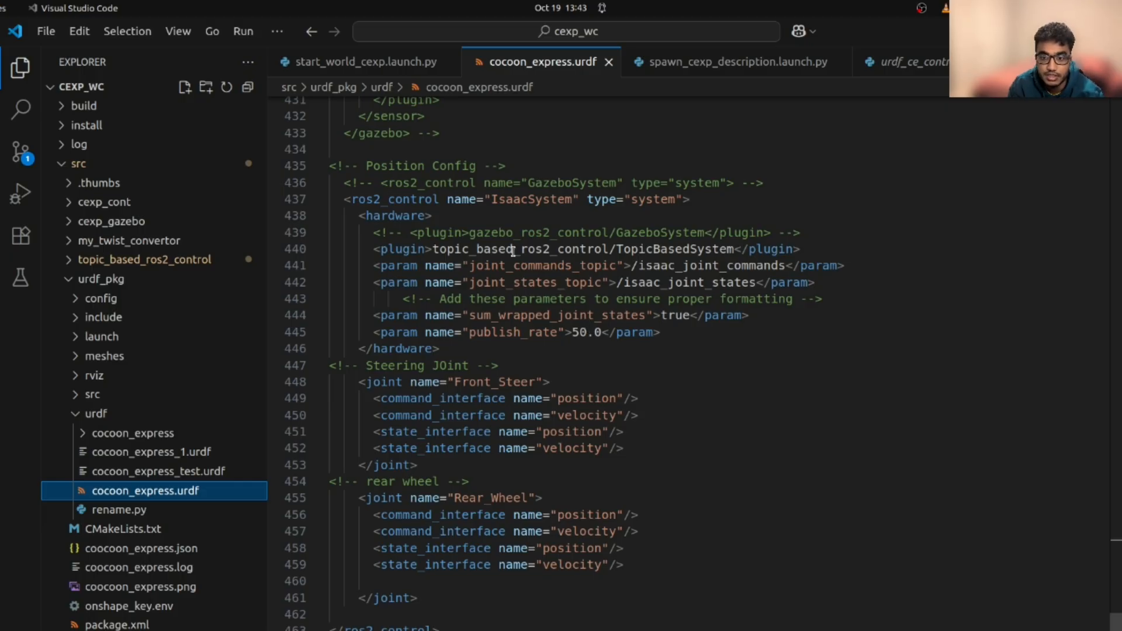
pyautogui.moveTo(370, 251); pyautogui.dragTo(620, 246)
pyautogui.doubleClick(618, 249)
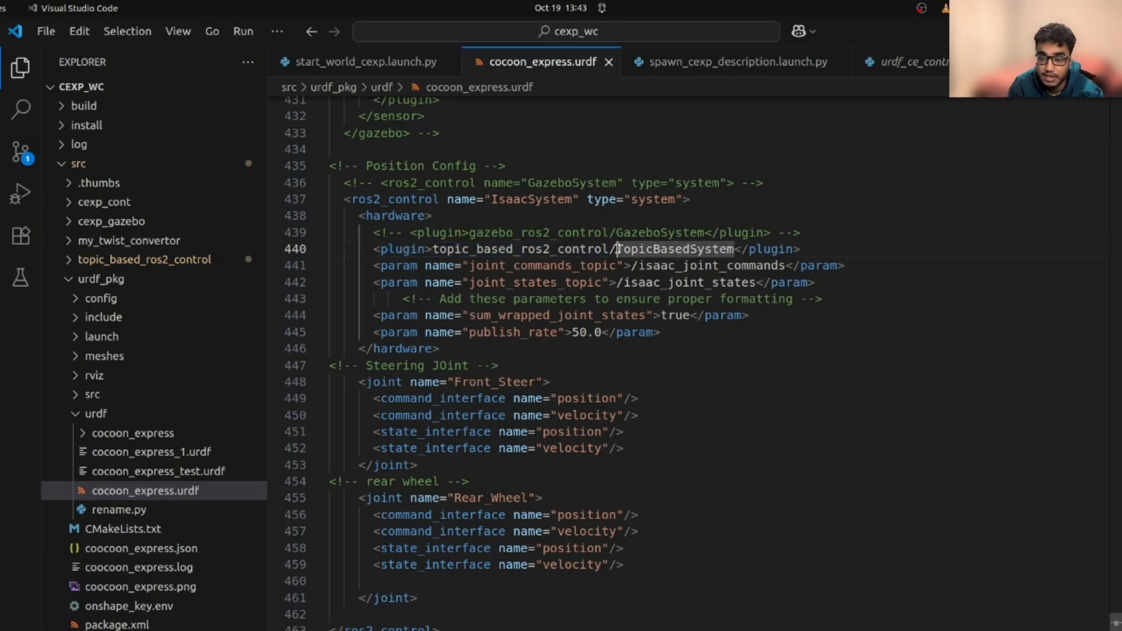
pyautogui.click(805, 251)
pyautogui.moveTo(801, 249); pyautogui.dragTo(372, 252)
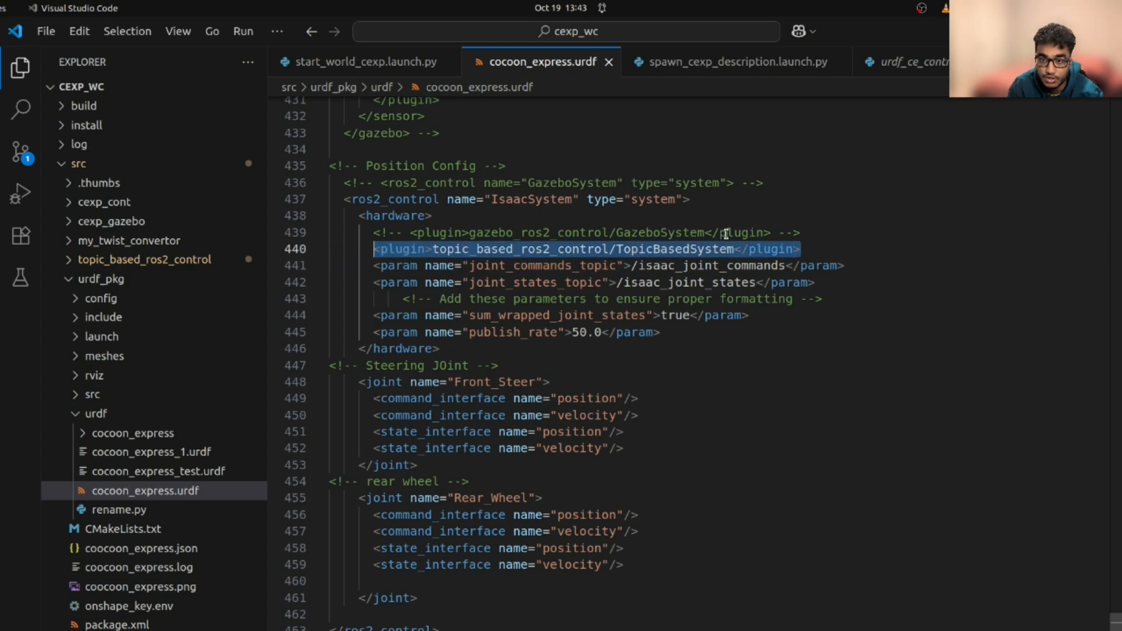
pyautogui.click(528, 298)
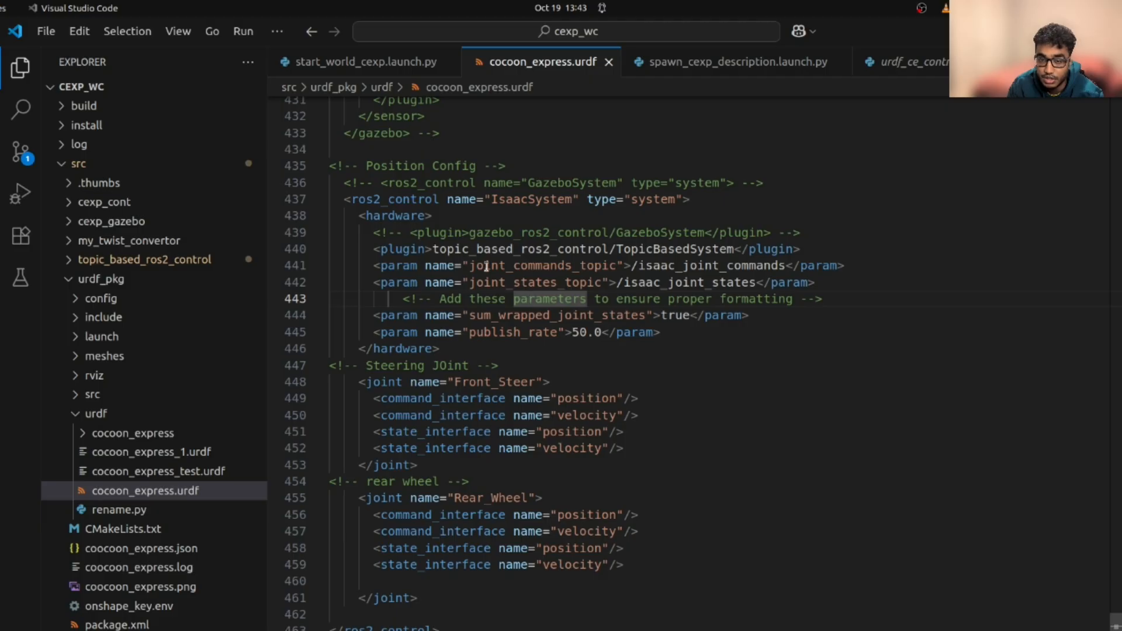
pyautogui.moveTo(470, 266); pyautogui.dragTo(620, 266)
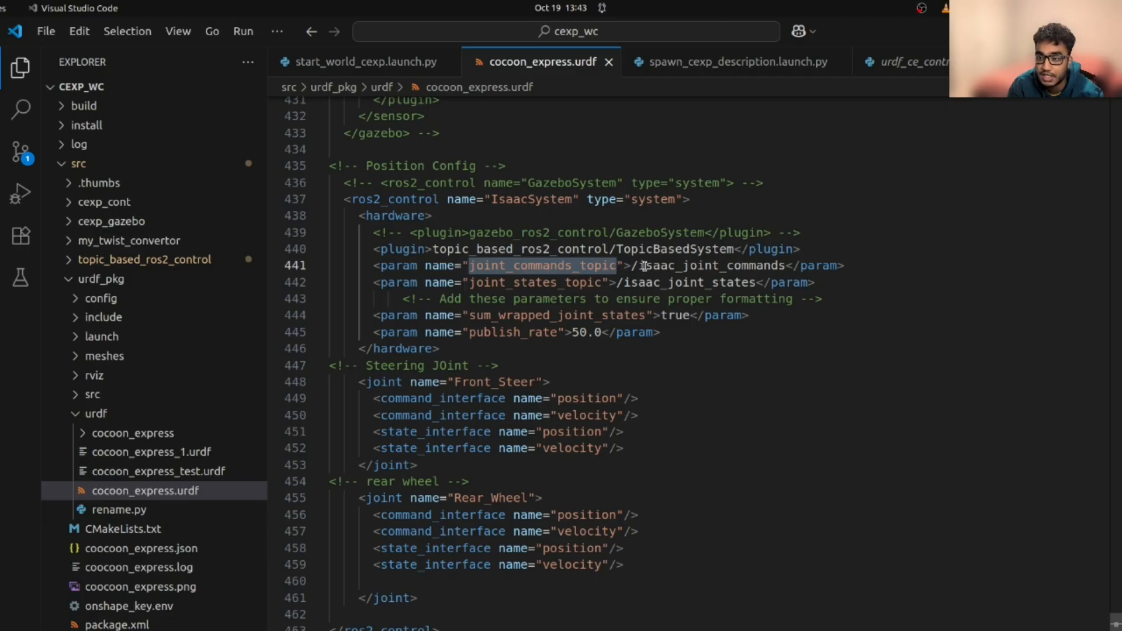
pyautogui.doubleClick(637, 267)
pyautogui.moveTo(637, 267); pyautogui.dragTo(788, 275)
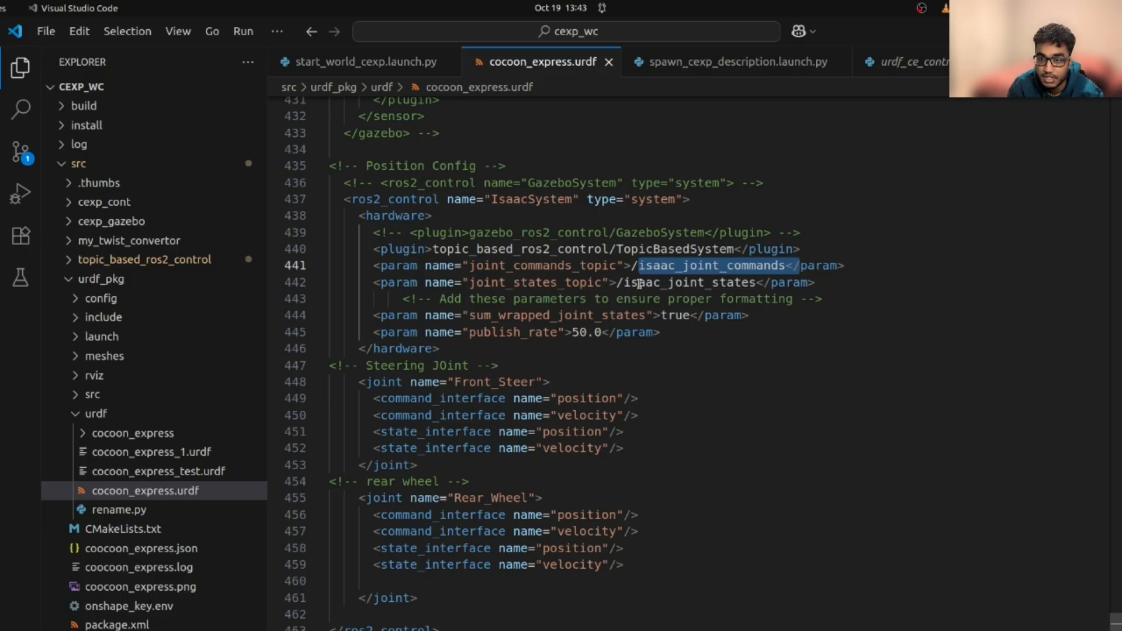
pyautogui.moveTo(619, 283); pyautogui.dragTo(753, 283)
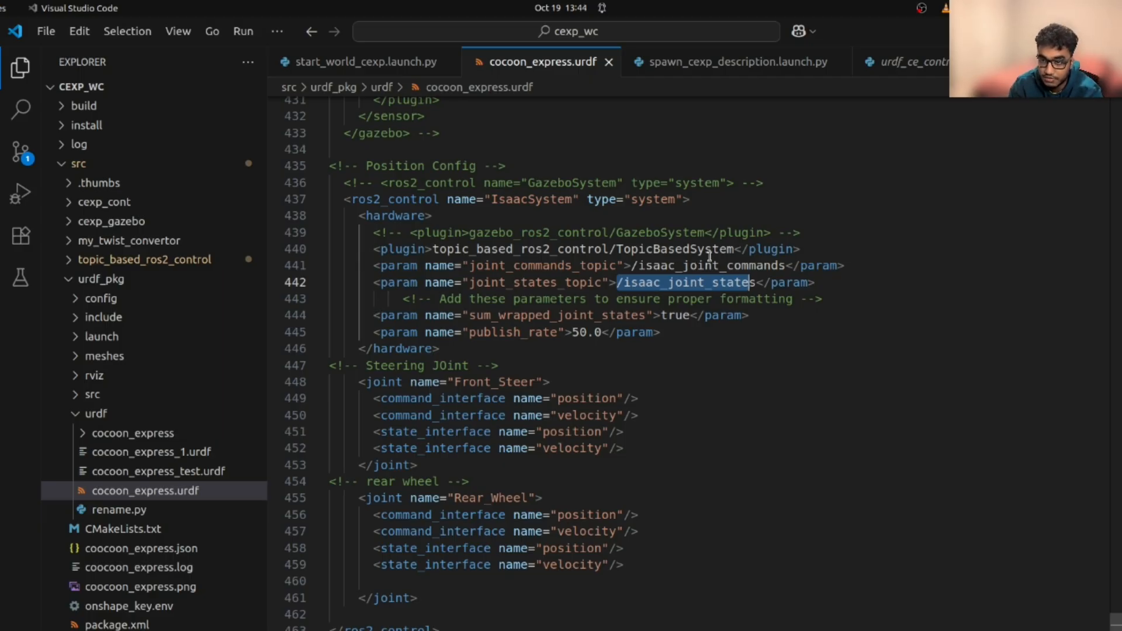
pyautogui.click(935, 298)
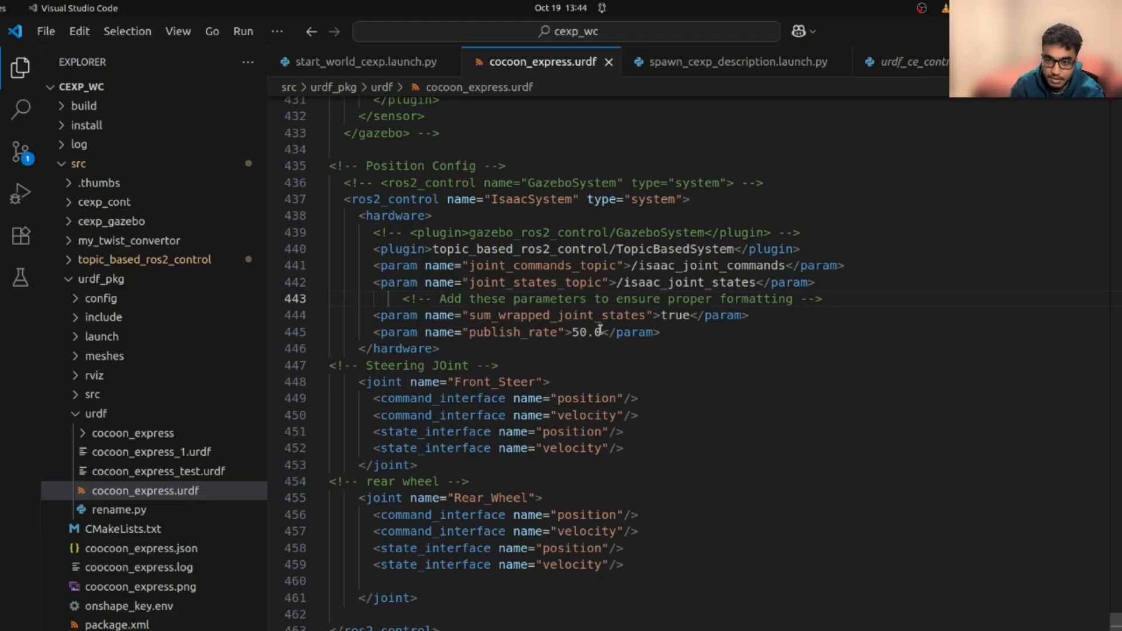
pyautogui.scroll(-2, 723, 360)
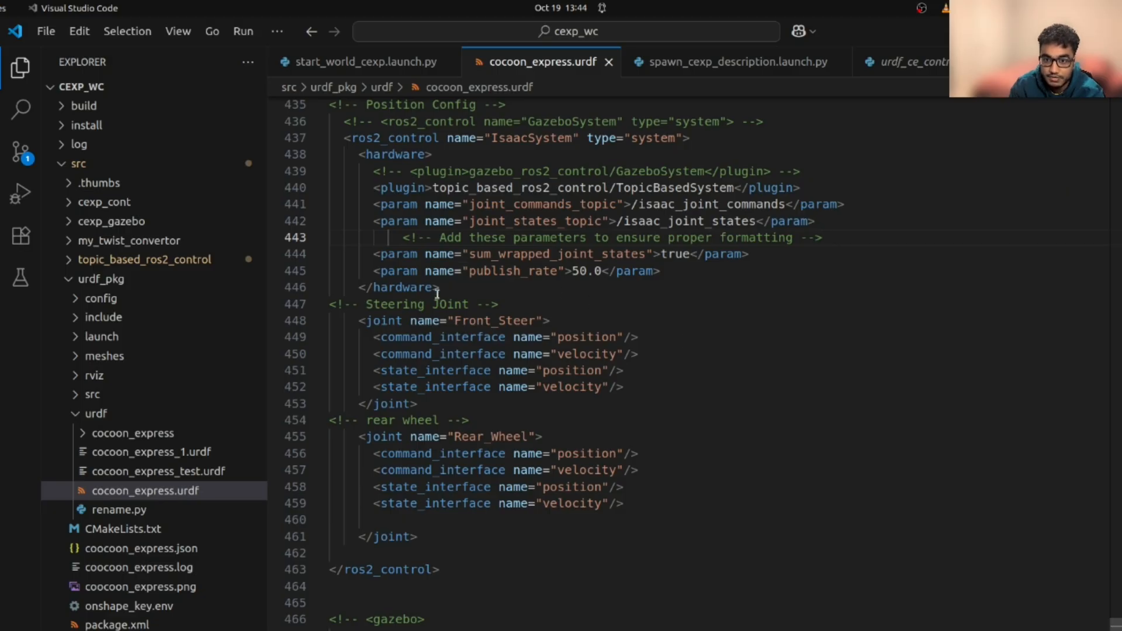
pyautogui.moveTo(446, 288); pyautogui.dragTo(332, 154)
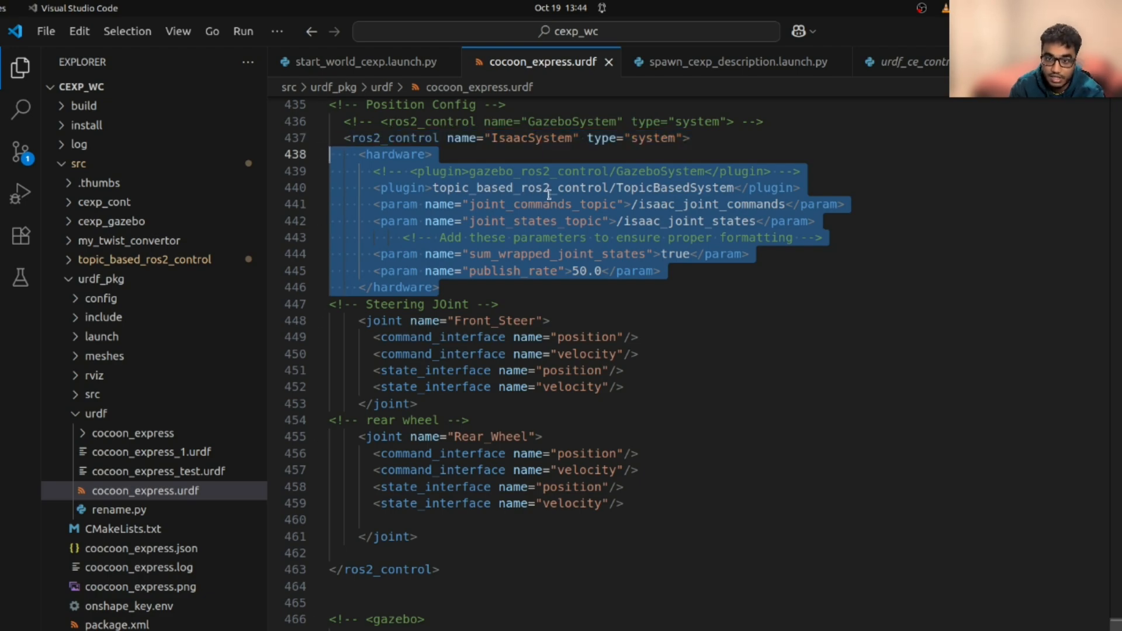
pyautogui.scroll(1, 621, 316)
pyautogui.scroll(-1, 621, 319)
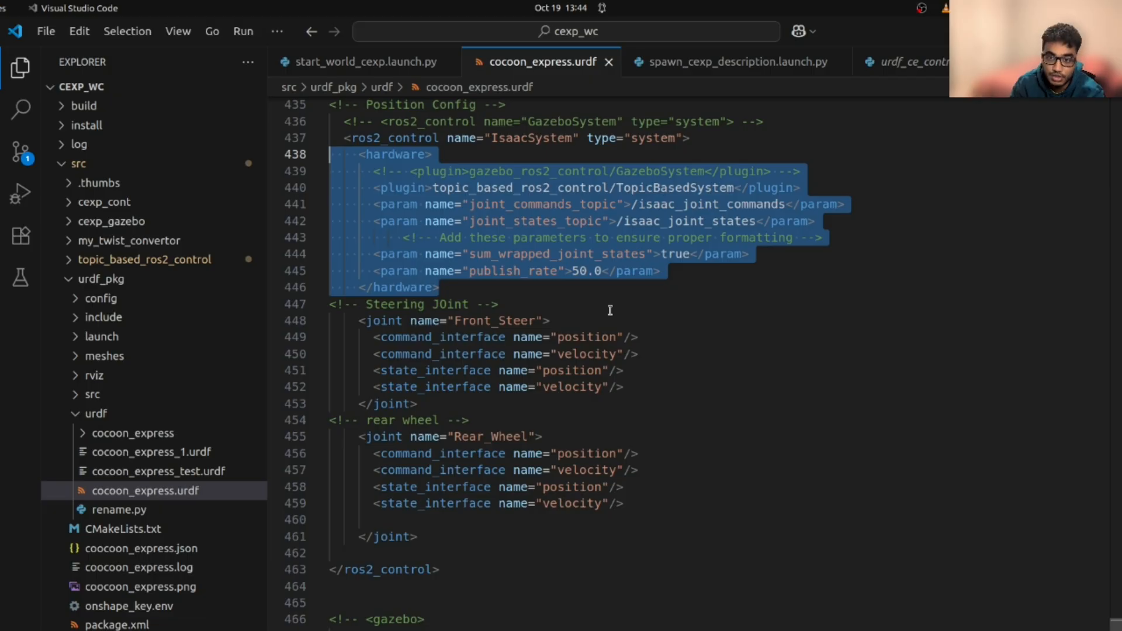
pyautogui.scroll(-1, 599, 360)
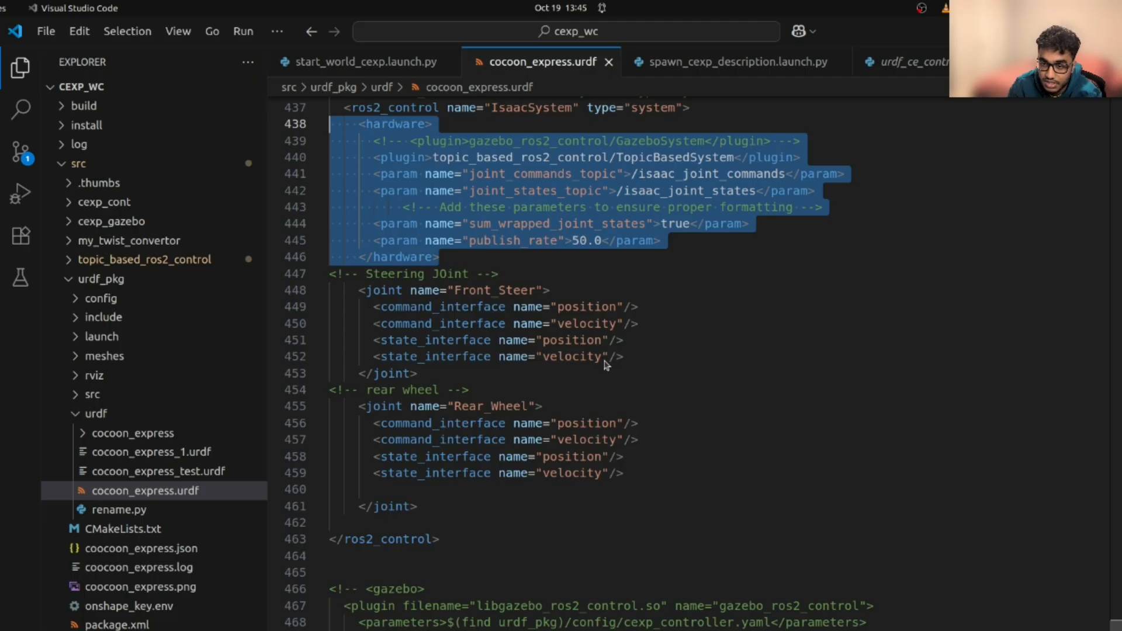
pyautogui.scroll(-2, 640, 342)
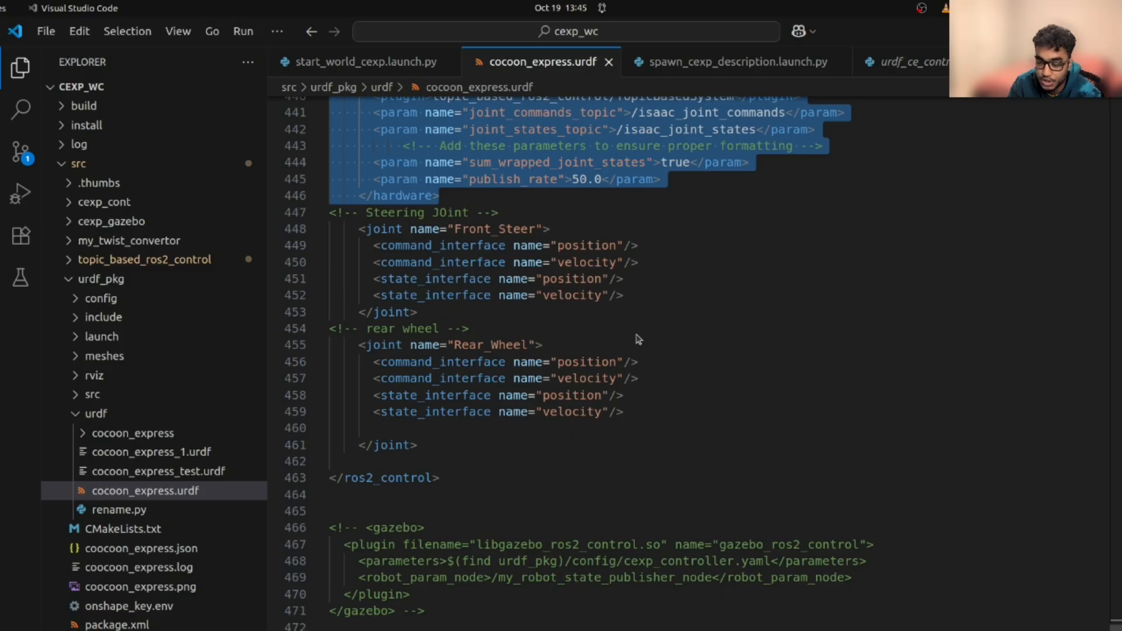
pyautogui.scroll(2, 637, 342)
pyautogui.scroll(-1, 631, 351)
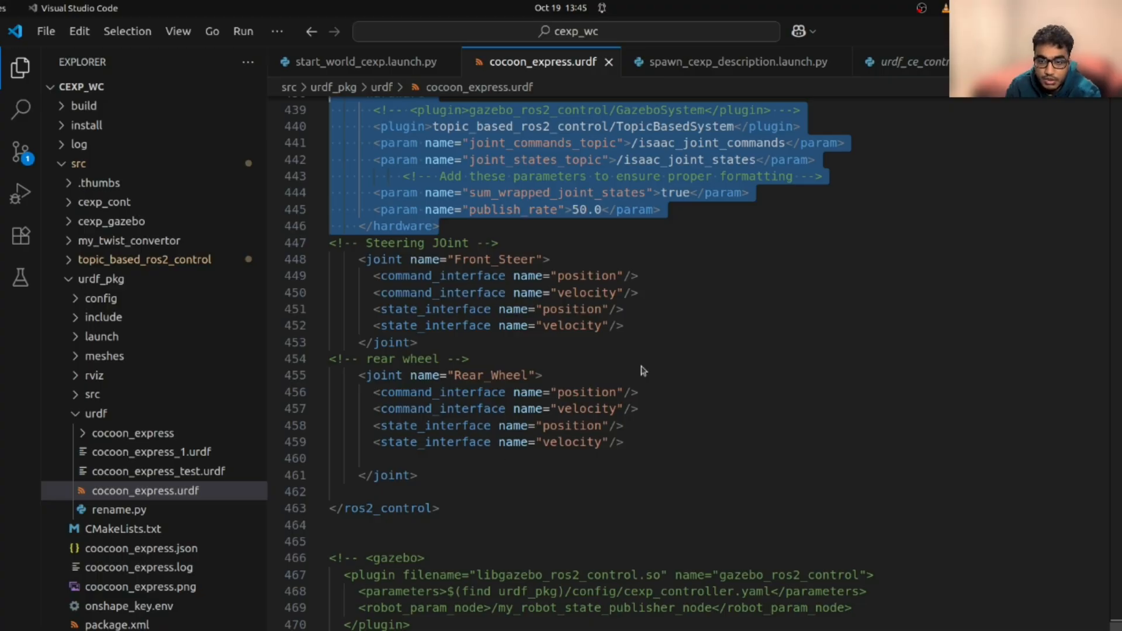
pyautogui.scroll(-2, 495, 392)
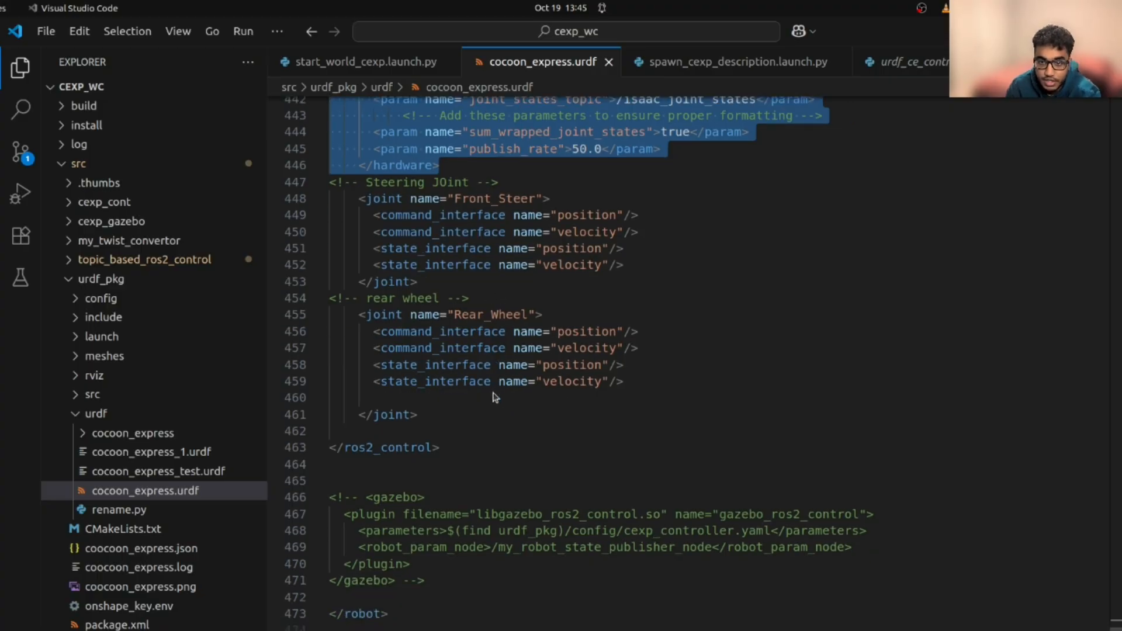
pyautogui.scroll(2, 495, 398)
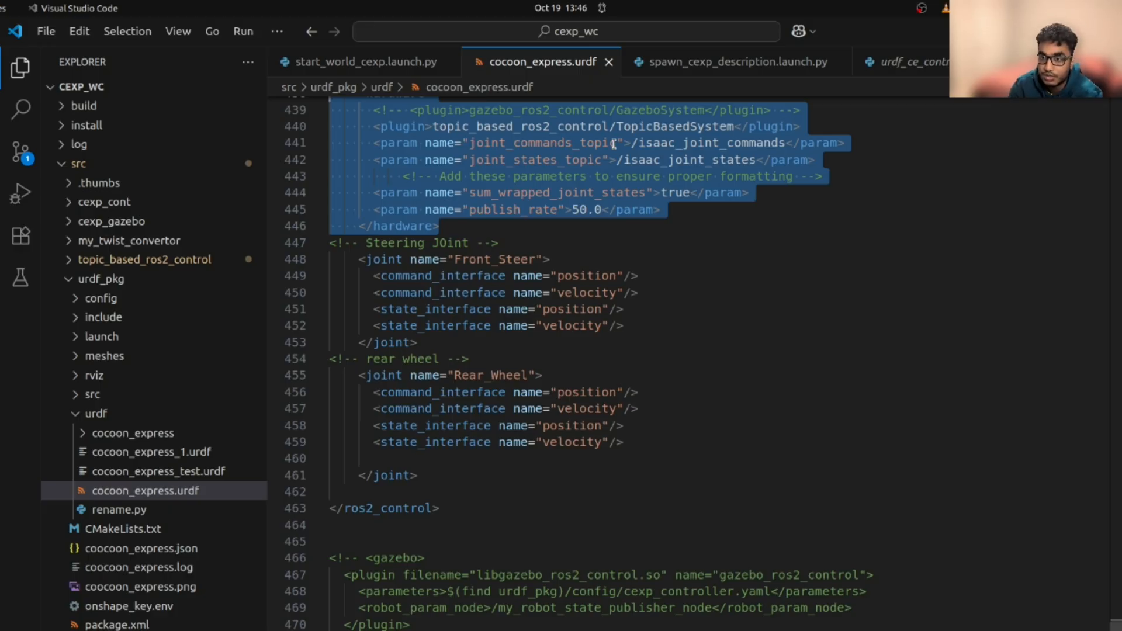
# Deselect the hardware block and switch to the topic_based_ros2_control GitHub page in Chrome
pyautogui.click(696, 276)
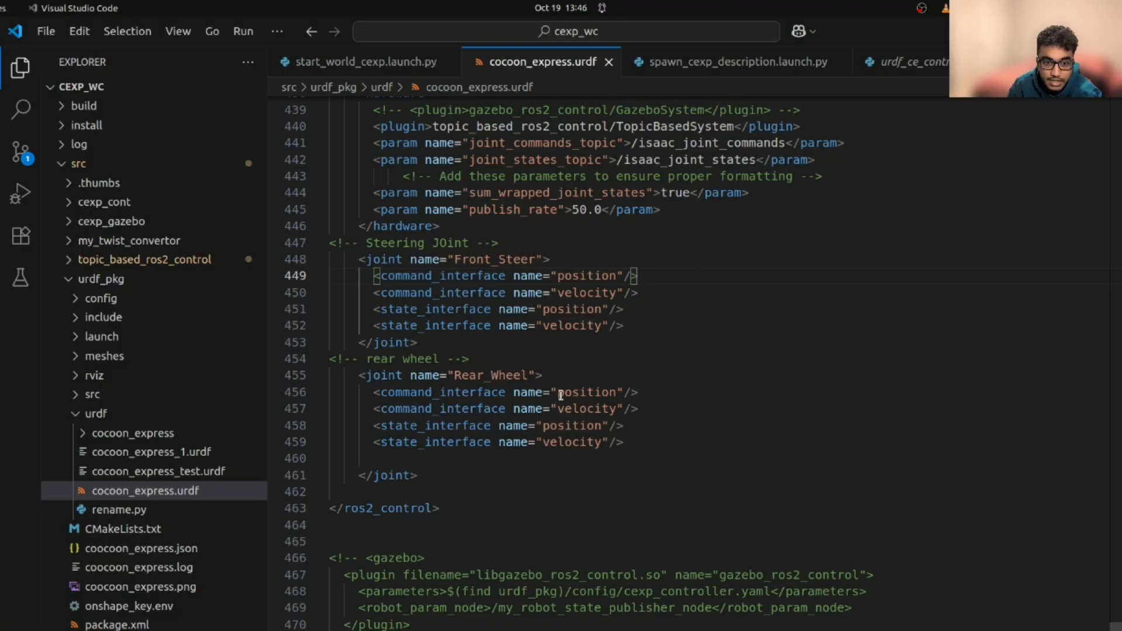
pyautogui.scroll(2, 545, 427)
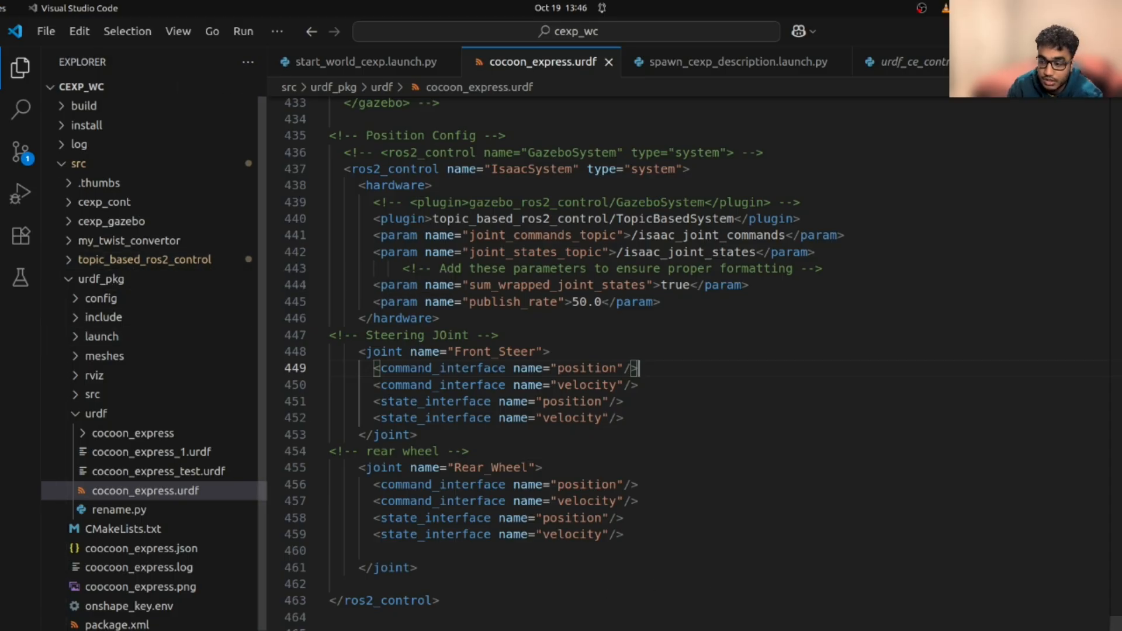
pyautogui.hotkey('alt', 'Tab')
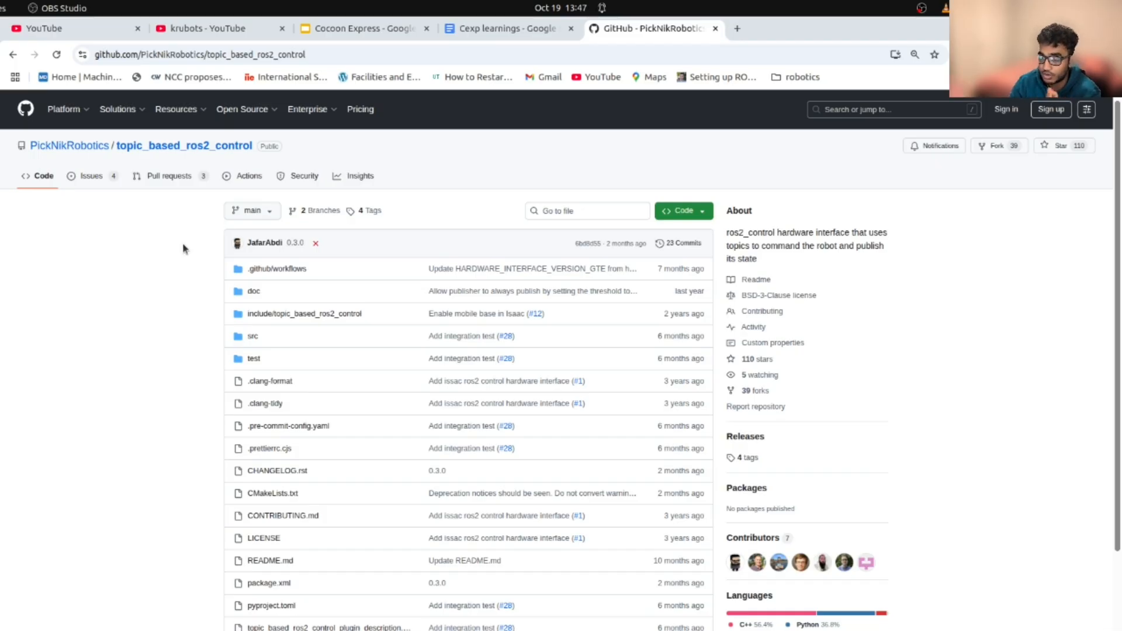
pyautogui.scroll(-3, 176, 184)
pyautogui.scroll(4, 176, 185)
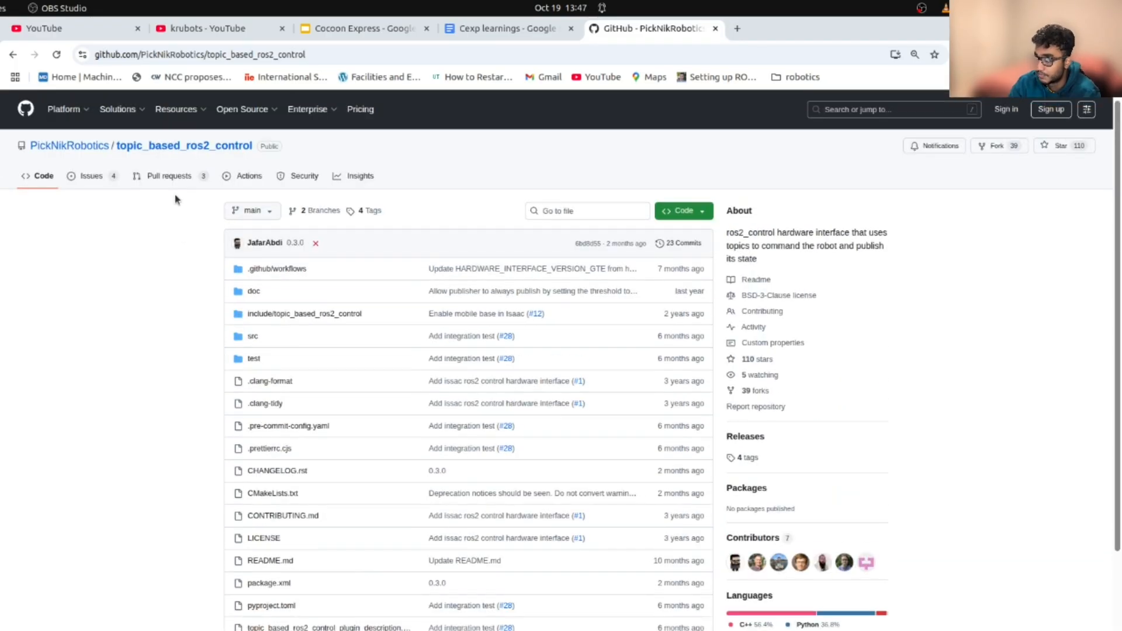
pyautogui.scroll(-1, 176, 201)
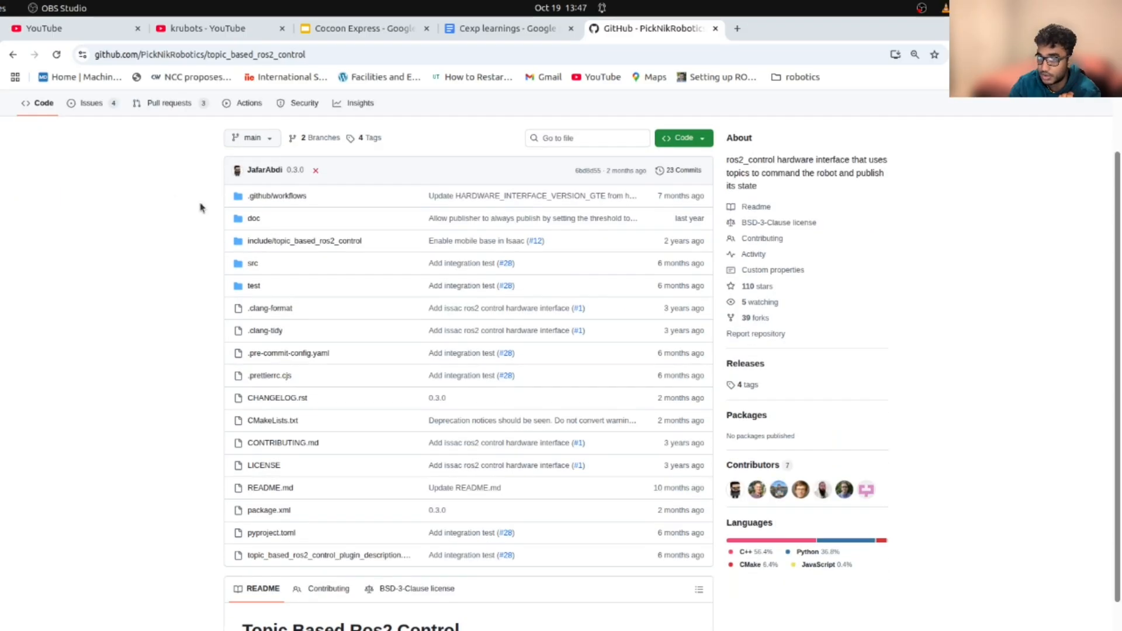
pyautogui.click(693, 138)
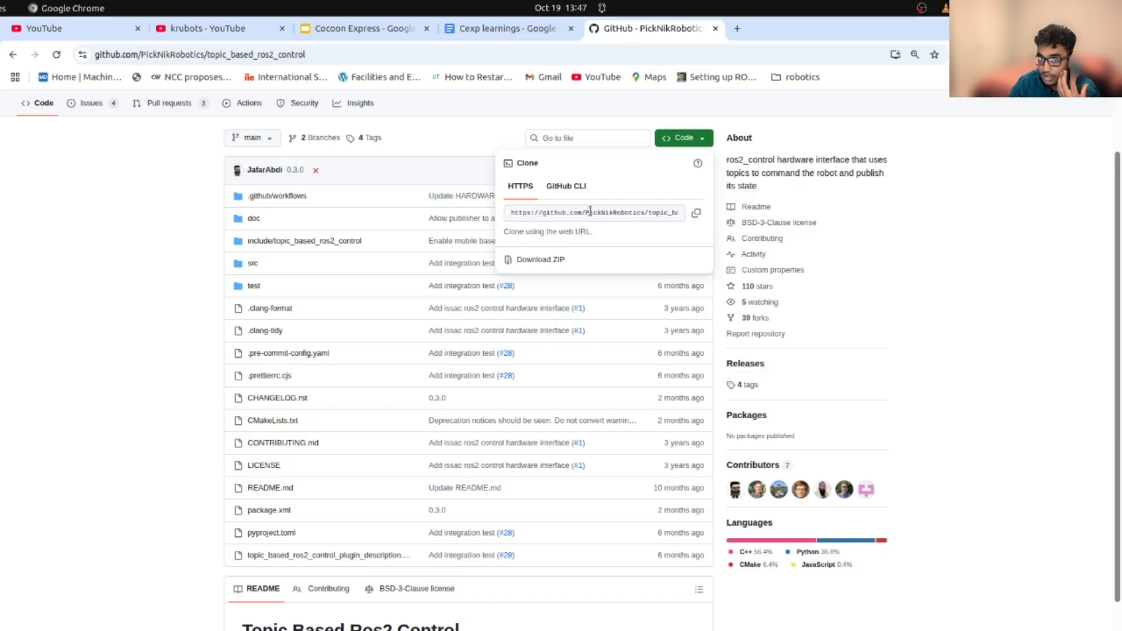
pyautogui.click(200, 193)
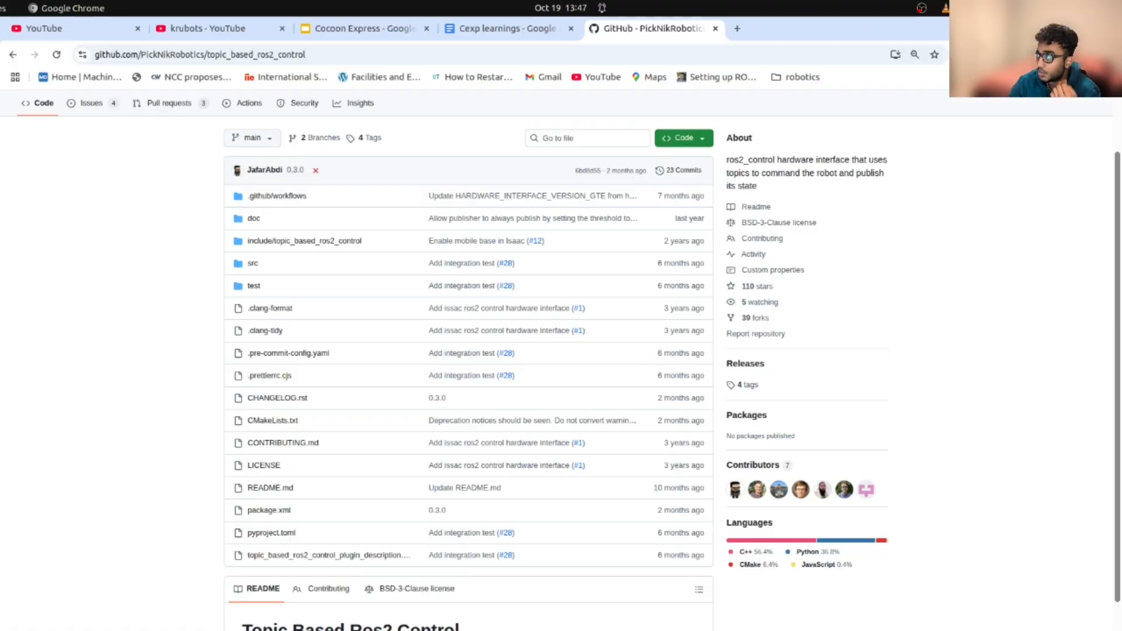
# Back in VS Code, open topic_based_system.cpp from topic_based_ros2_control > src
pyautogui.click(1, 208)
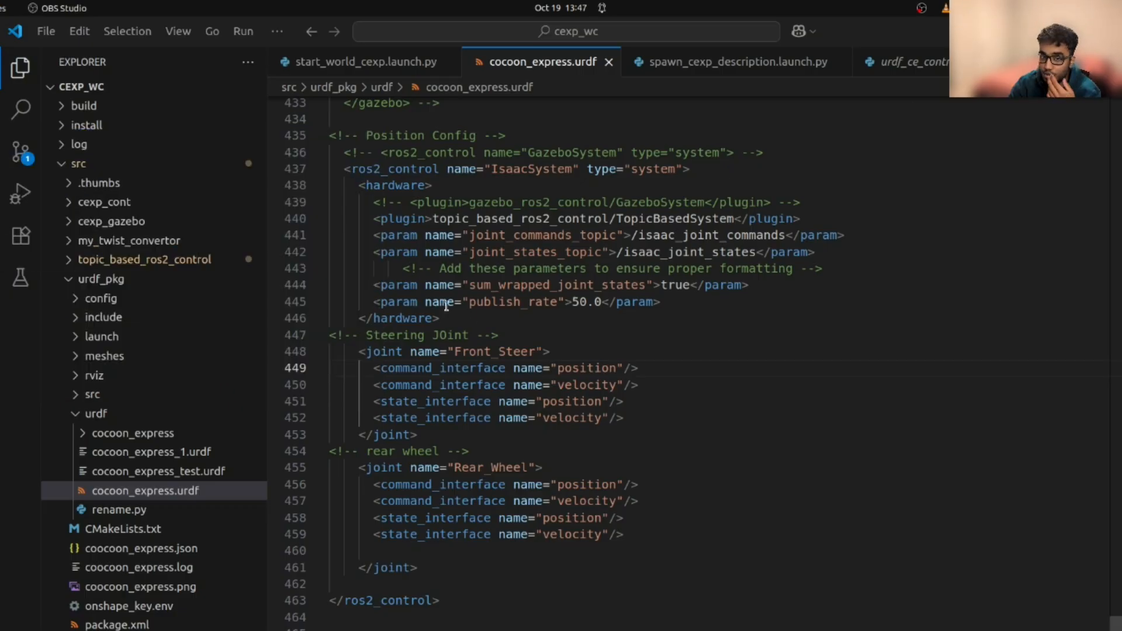
pyautogui.scroll(-1, 271, 378)
pyautogui.scroll(-1, 222, 377)
pyautogui.scroll(1, 198, 369)
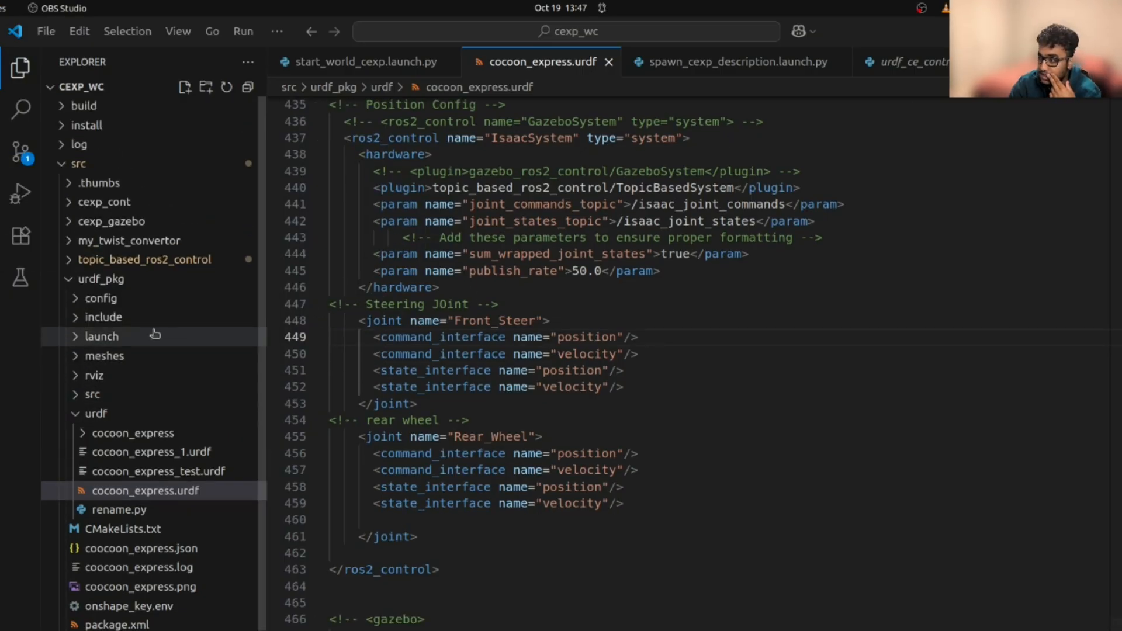
pyautogui.click(71, 264)
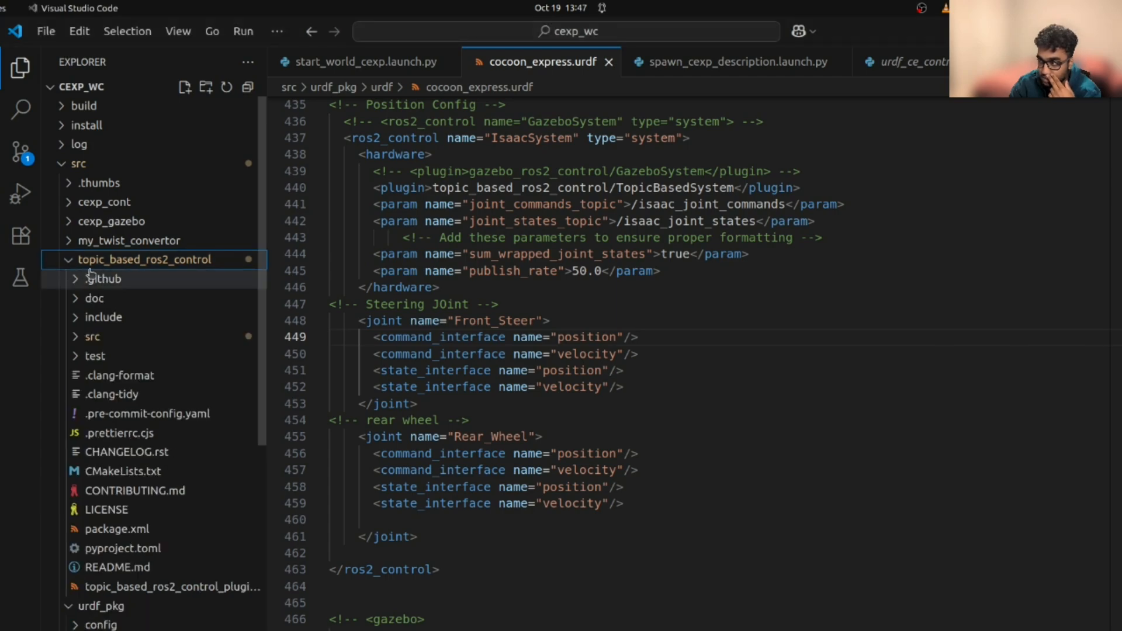
pyautogui.click(74, 339)
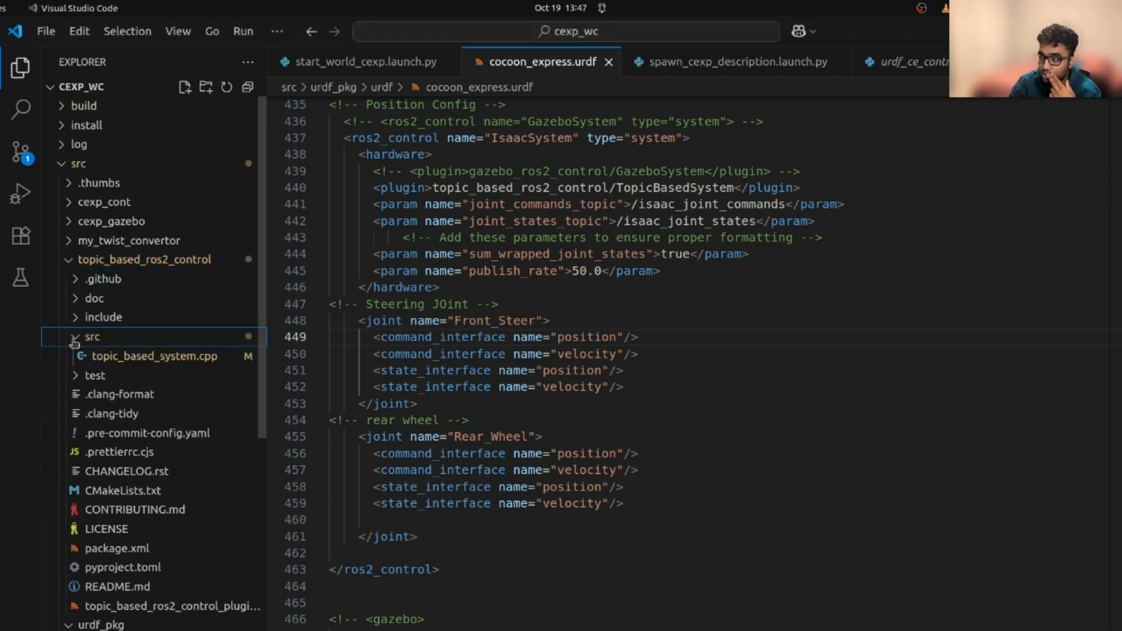
pyautogui.click(121, 358)
# Review write() and its commented-out threshold early-return on line 276
pyautogui.scroll(-1, 462, 361)
pyautogui.scroll(3, 461, 362)
pyautogui.scroll(-4, 461, 361)
pyautogui.scroll(2, 461, 361)
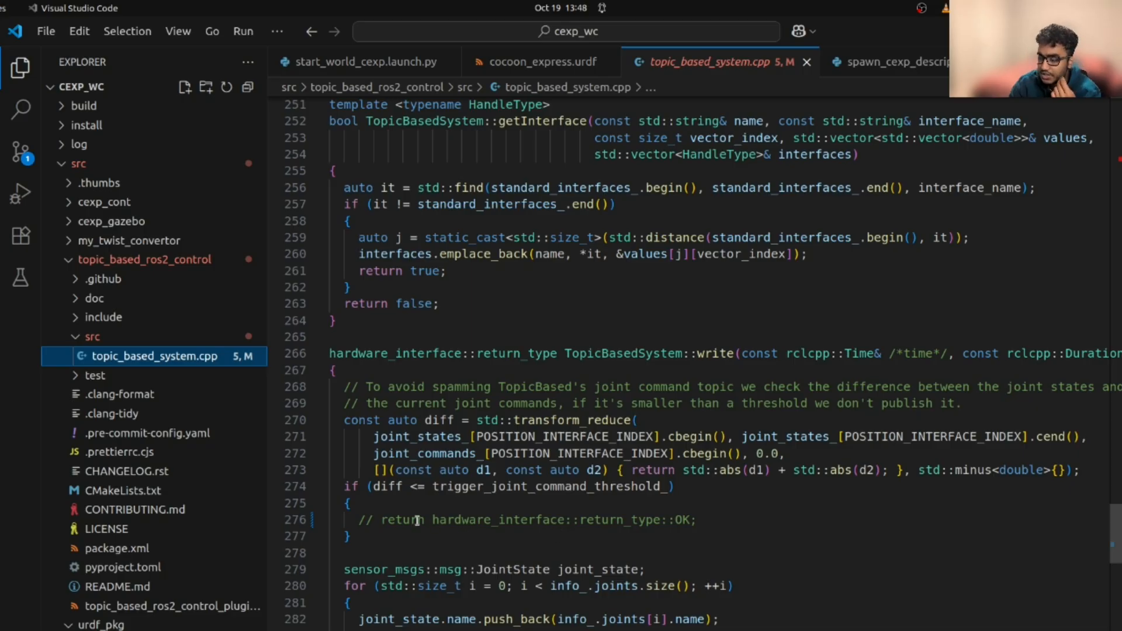
pyautogui.scroll(-2, 413, 512)
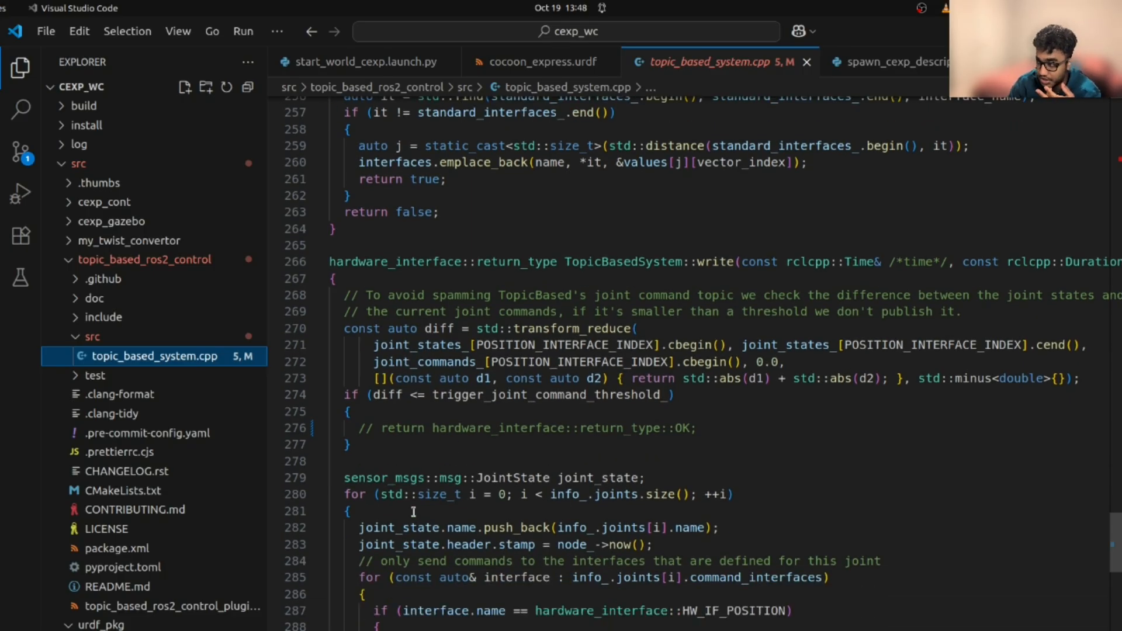
pyautogui.scroll(2, 413, 512)
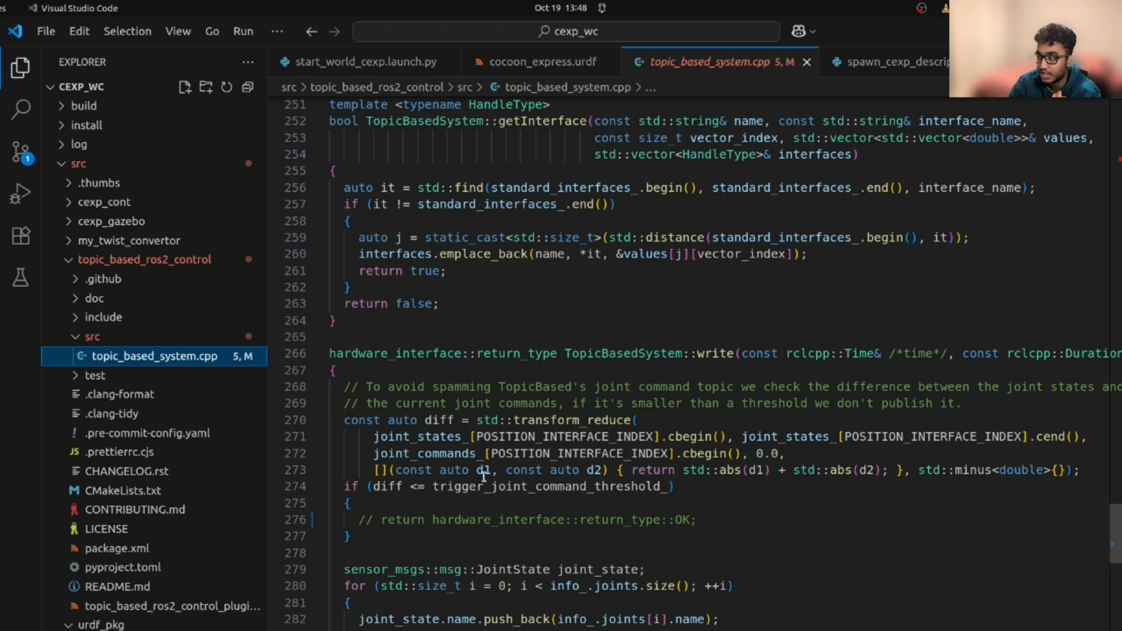
pyautogui.scroll(6, 485, 478)
pyautogui.scroll(2, 484, 478)
pyautogui.scroll(-2, 485, 478)
pyautogui.scroll(-1, 485, 479)
pyautogui.scroll(2, 485, 478)
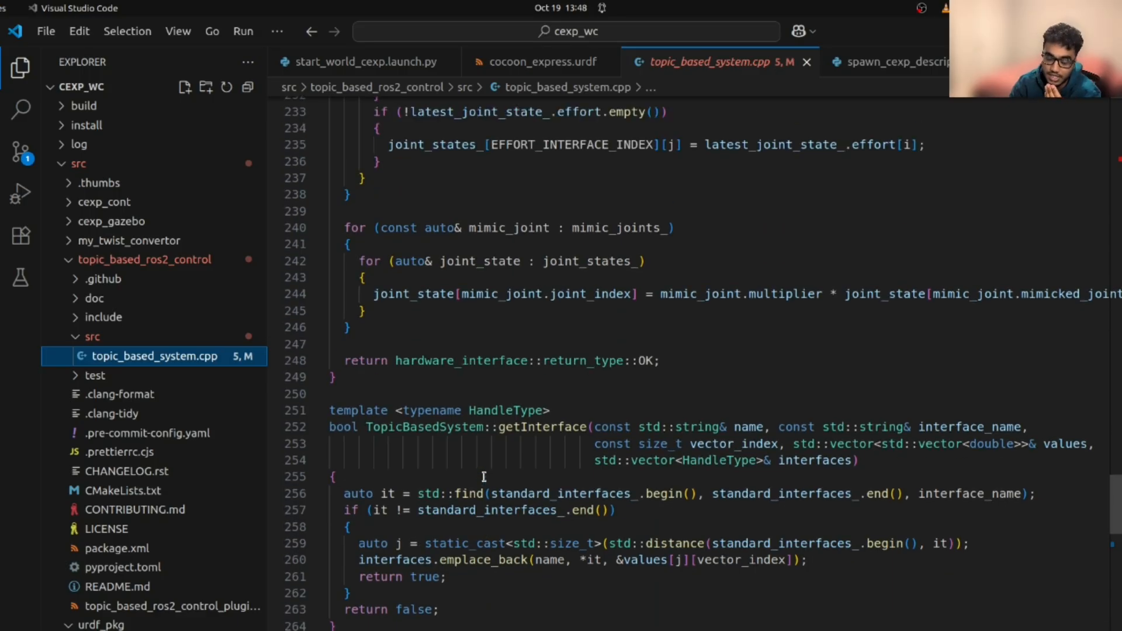
pyautogui.scroll(-6, 484, 477)
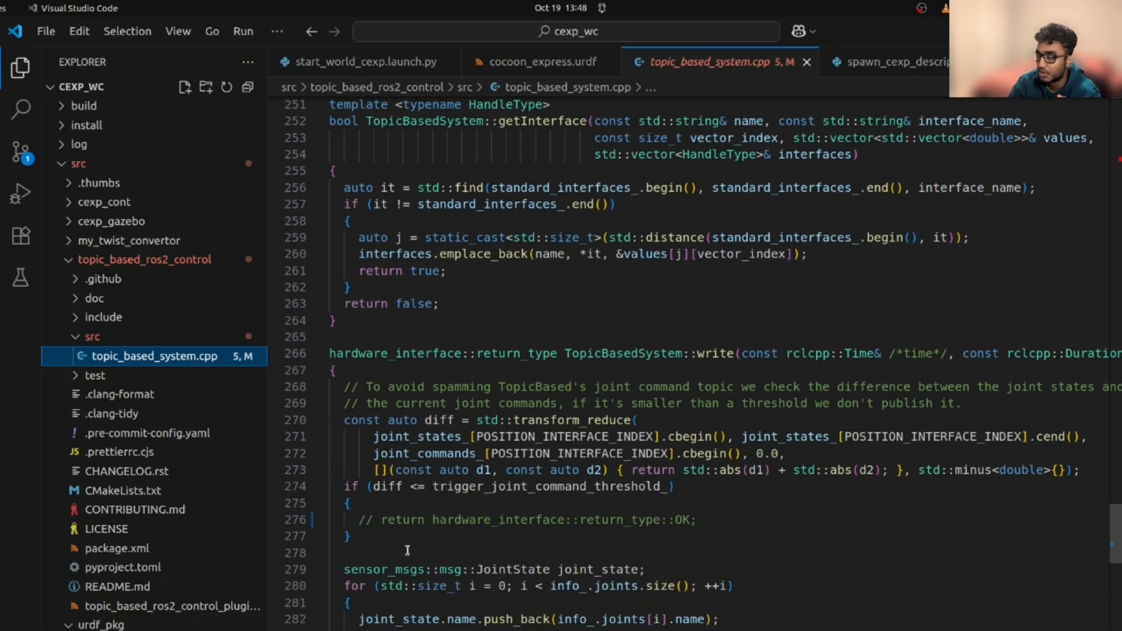
# Collapse the src, topic_based_ros2_control and urdf_pkg folders in the Explorer
pyautogui.click(75, 338)
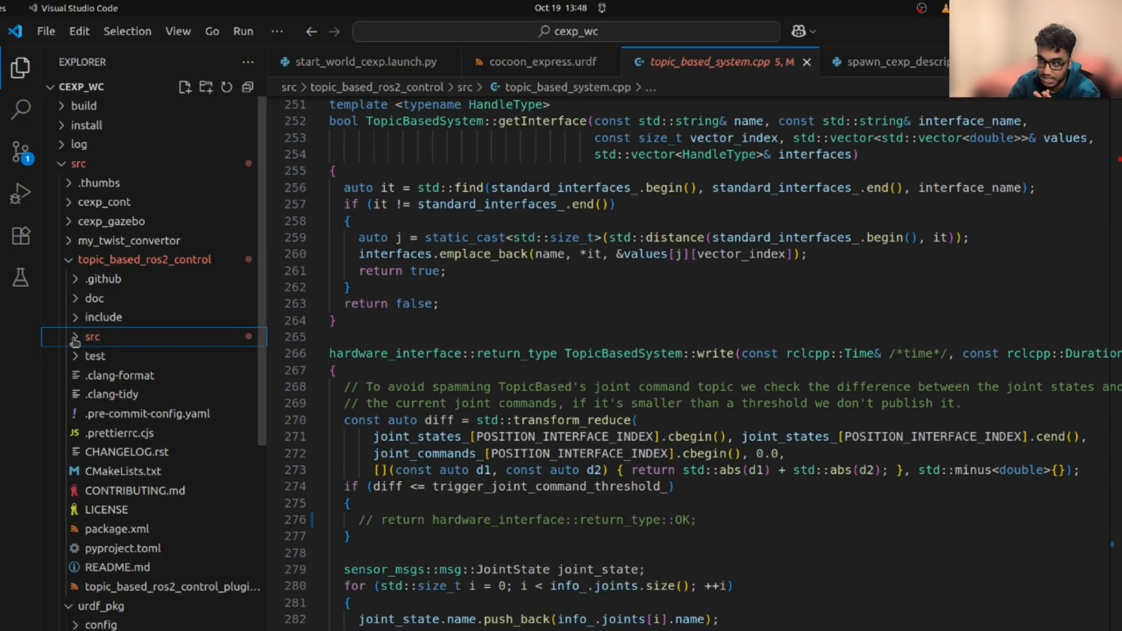
pyautogui.click(69, 260)
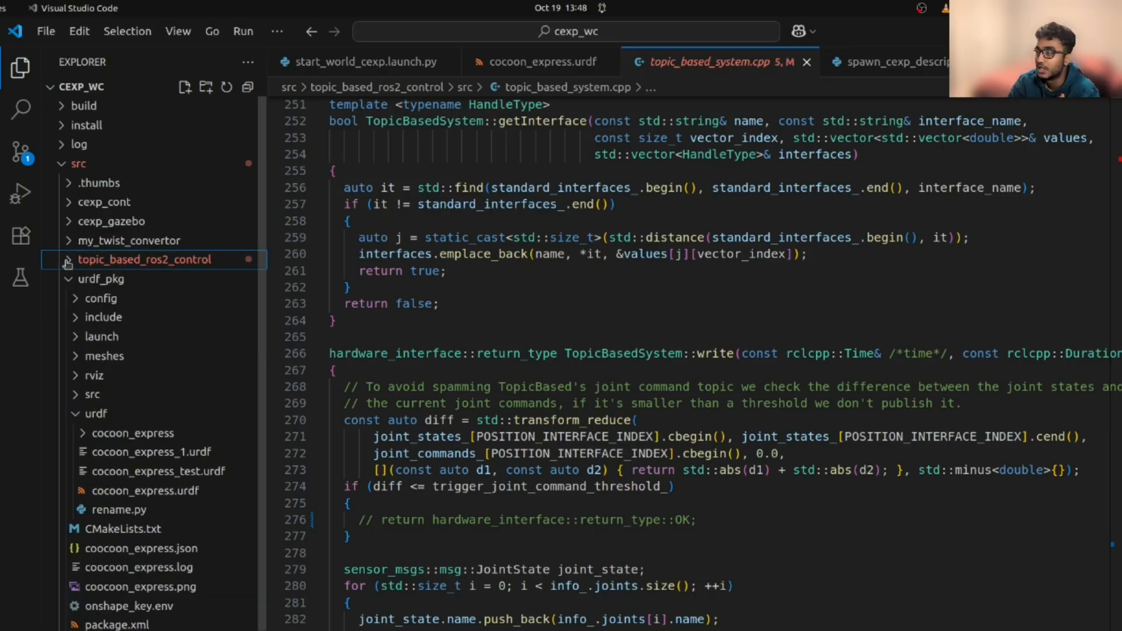
pyautogui.click(196, 280)
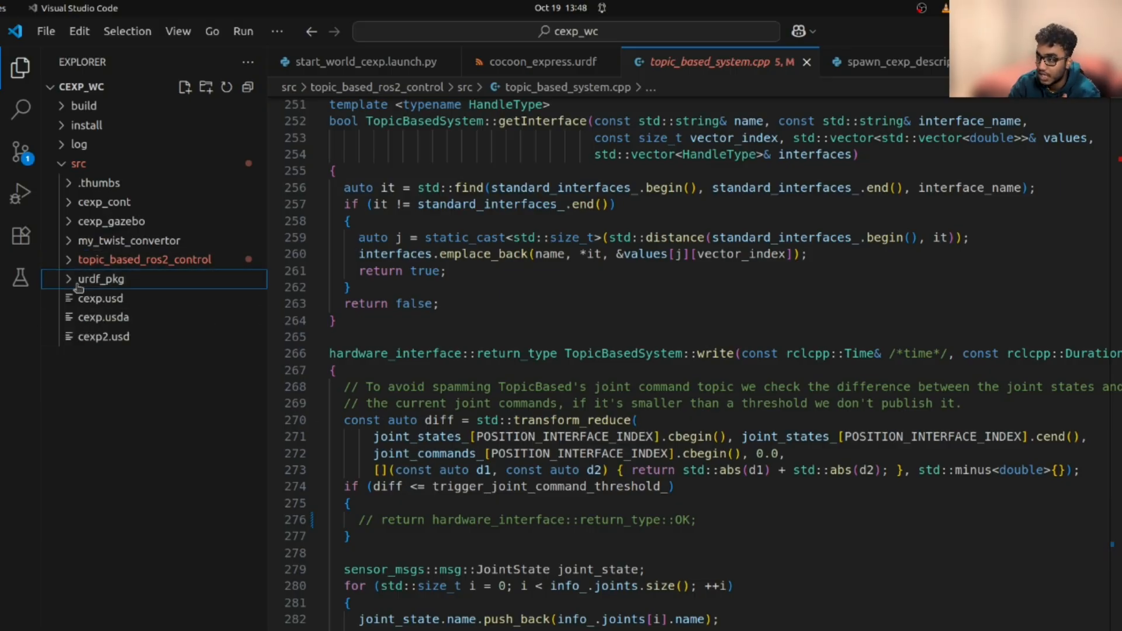
pyautogui.scroll(3, 327, 304)
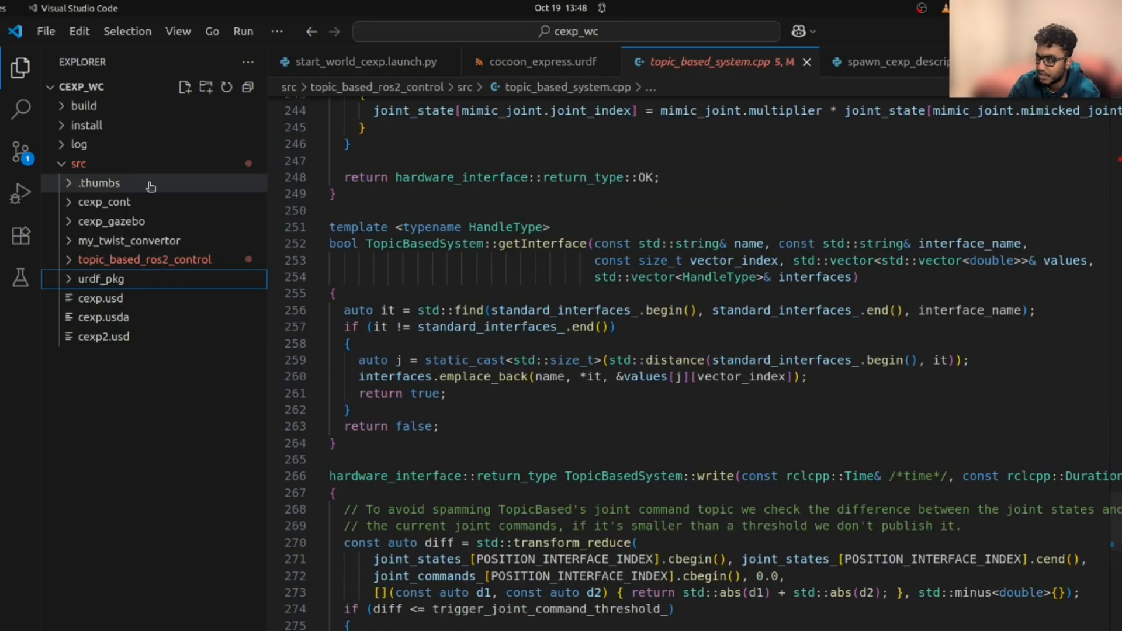
# Open cexp_gazebo's spawn_cexp.launch.xml and select spawn_cexp_description on line 7
pyautogui.click(69, 221)
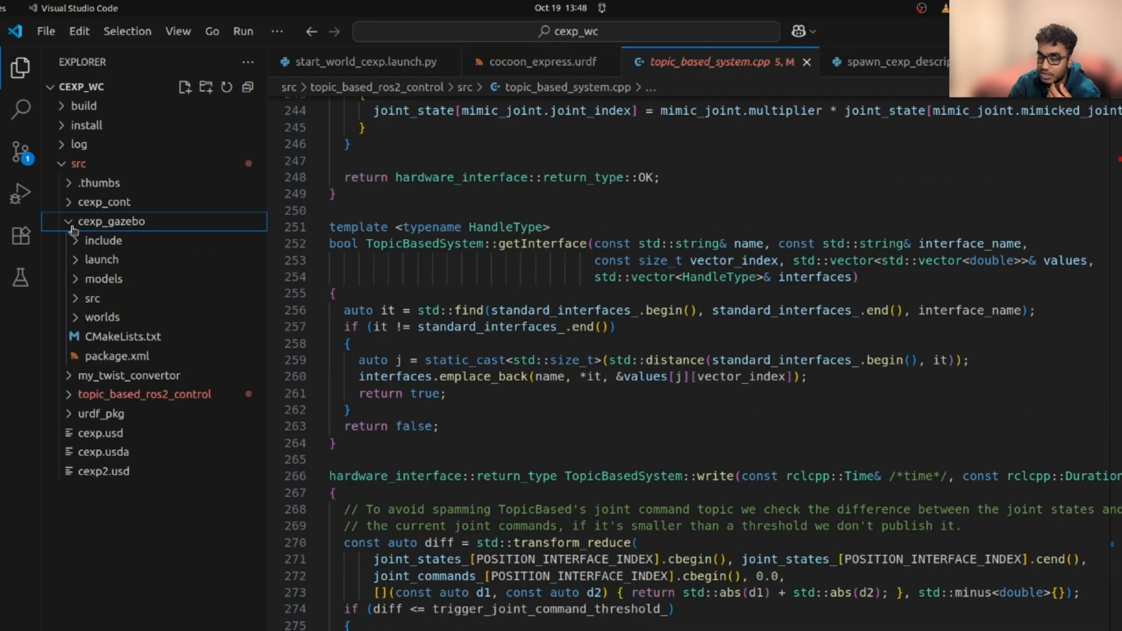
pyautogui.click(77, 245)
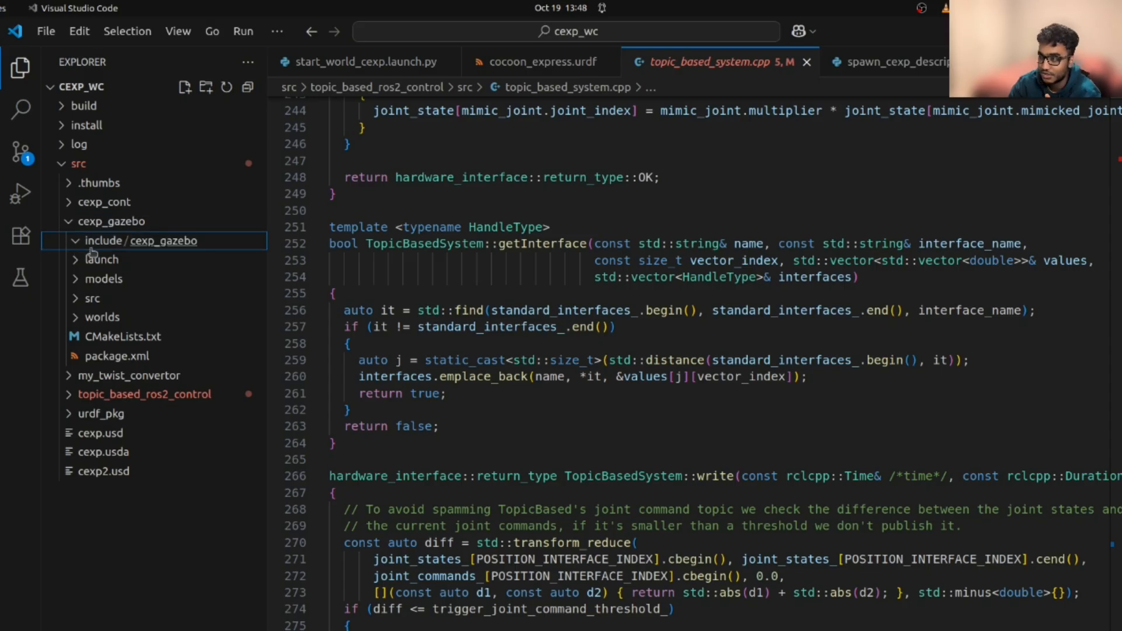
pyautogui.click(76, 265)
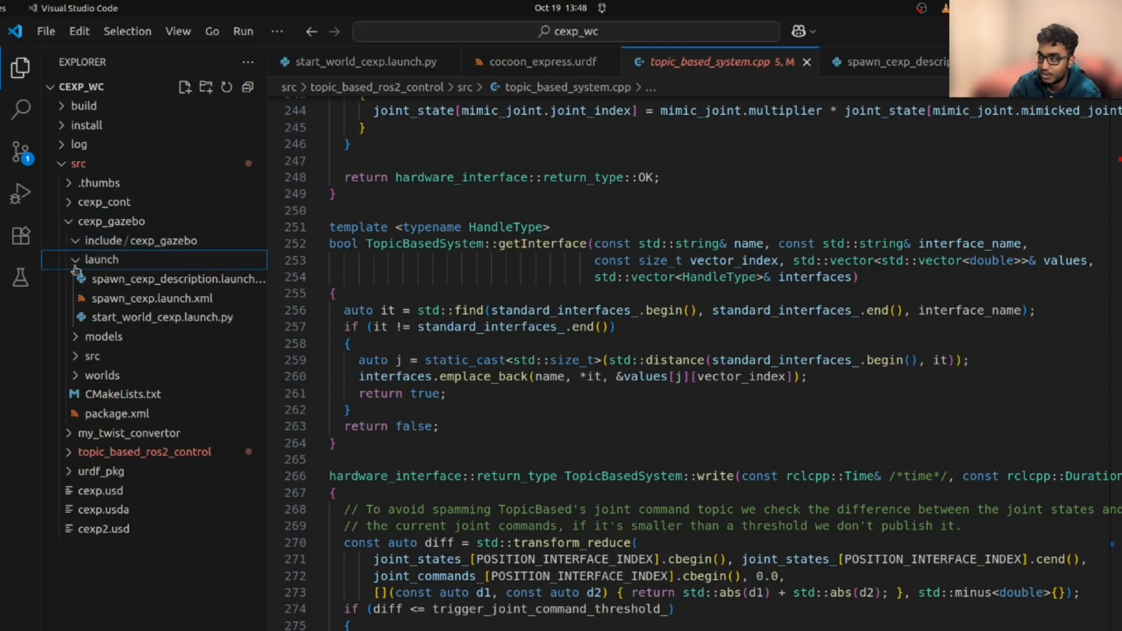
pyautogui.click(188, 299)
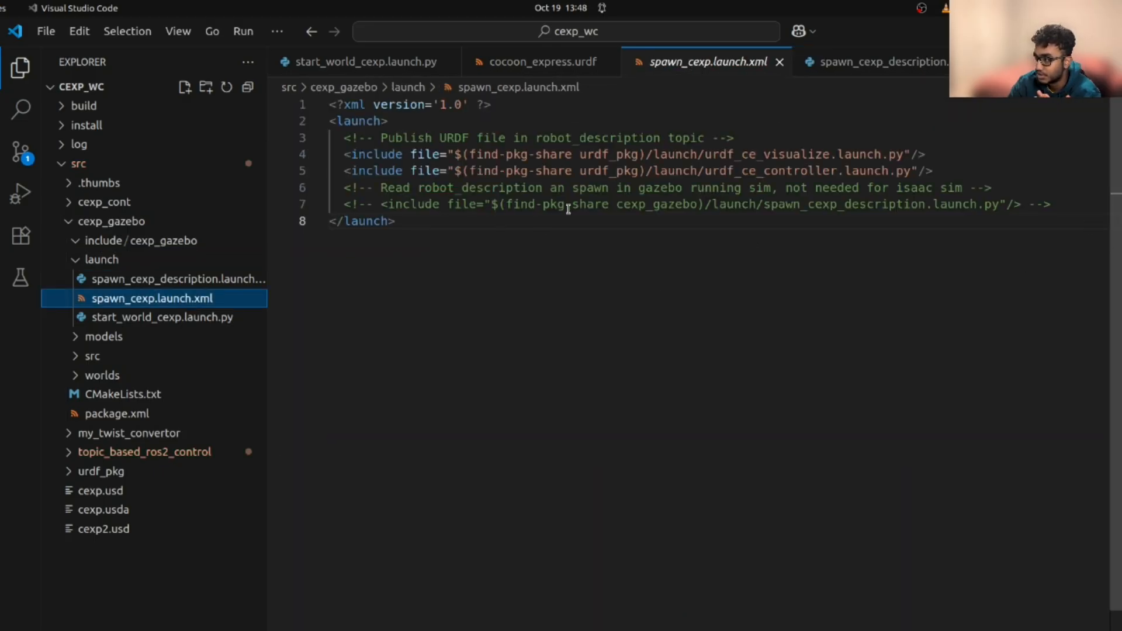
pyautogui.doubleClick(854, 206)
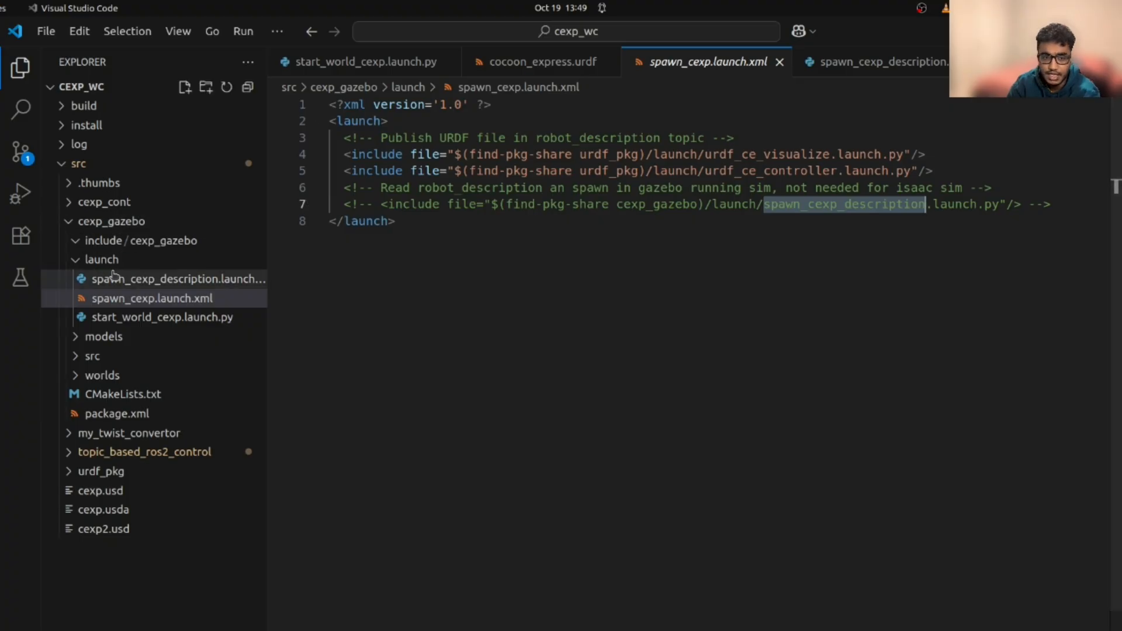
pyautogui.click(77, 262)
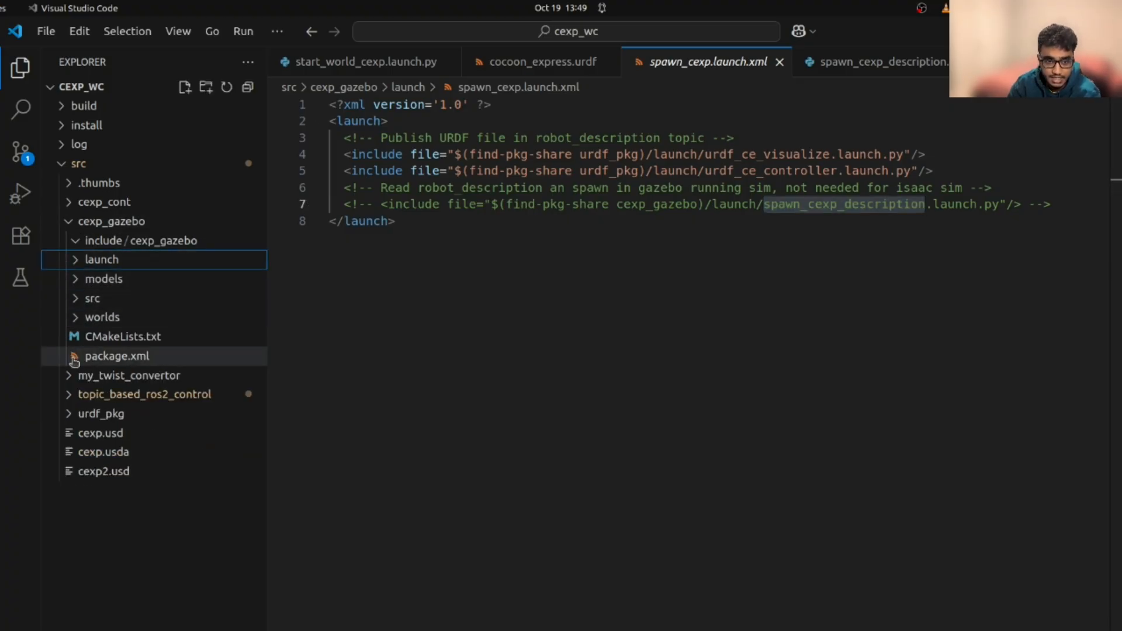
# Open urdf_pkg's config/cexp_controller.yaml with the bicycle_steering_controller, and expand the launch folder
pyautogui.click(69, 414)
pyautogui.click(93, 433)
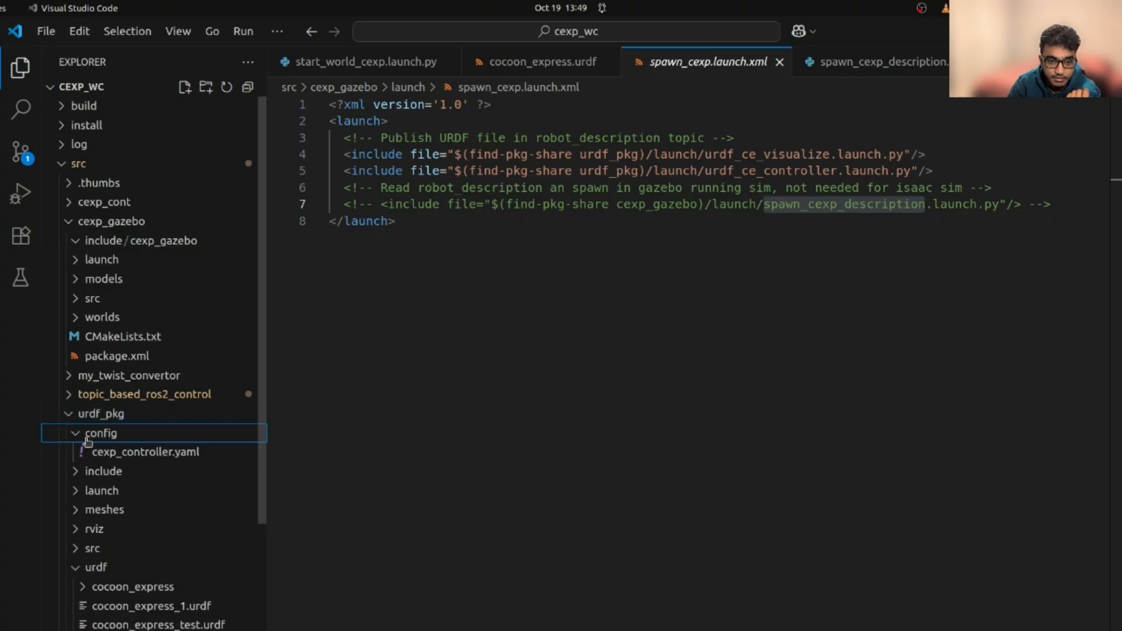
pyautogui.click(111, 452)
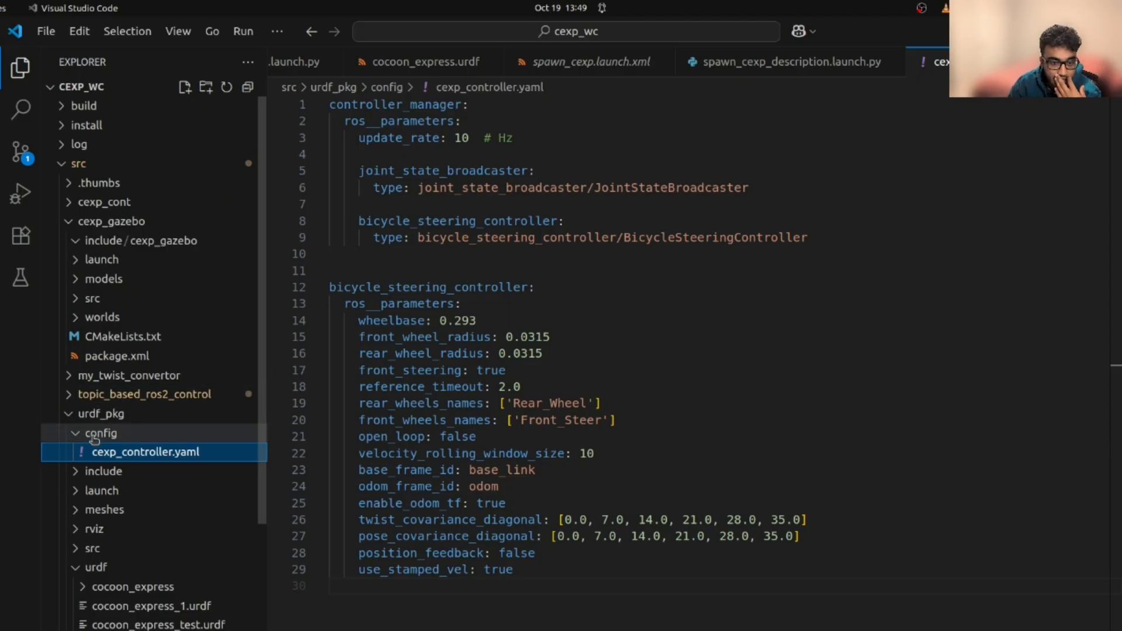
pyautogui.click(77, 494)
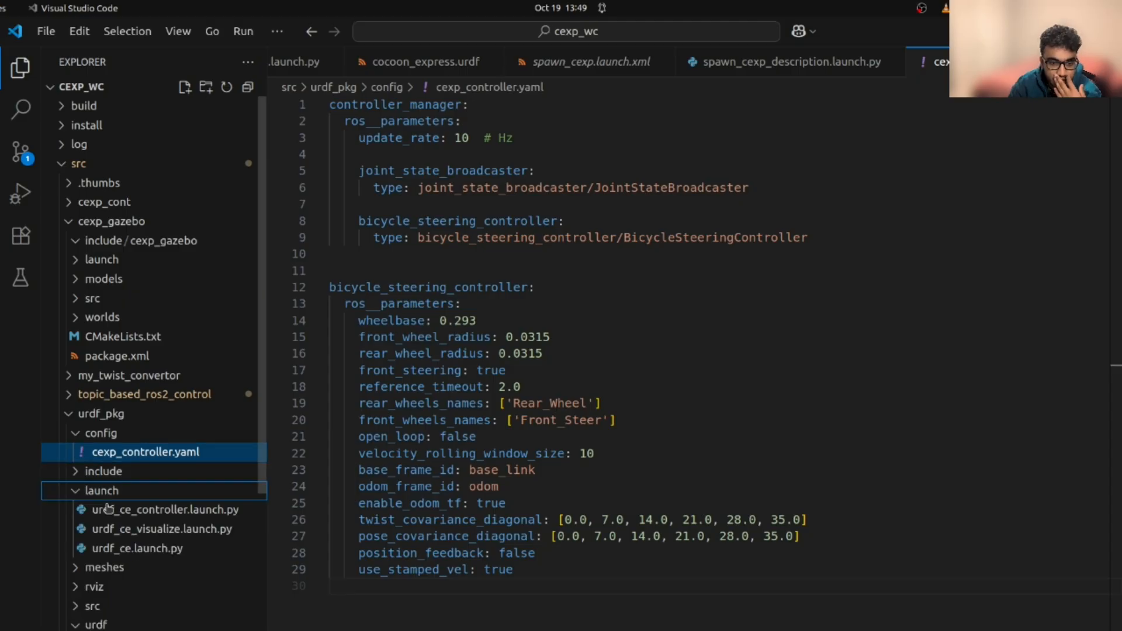
pyautogui.click(182, 517)
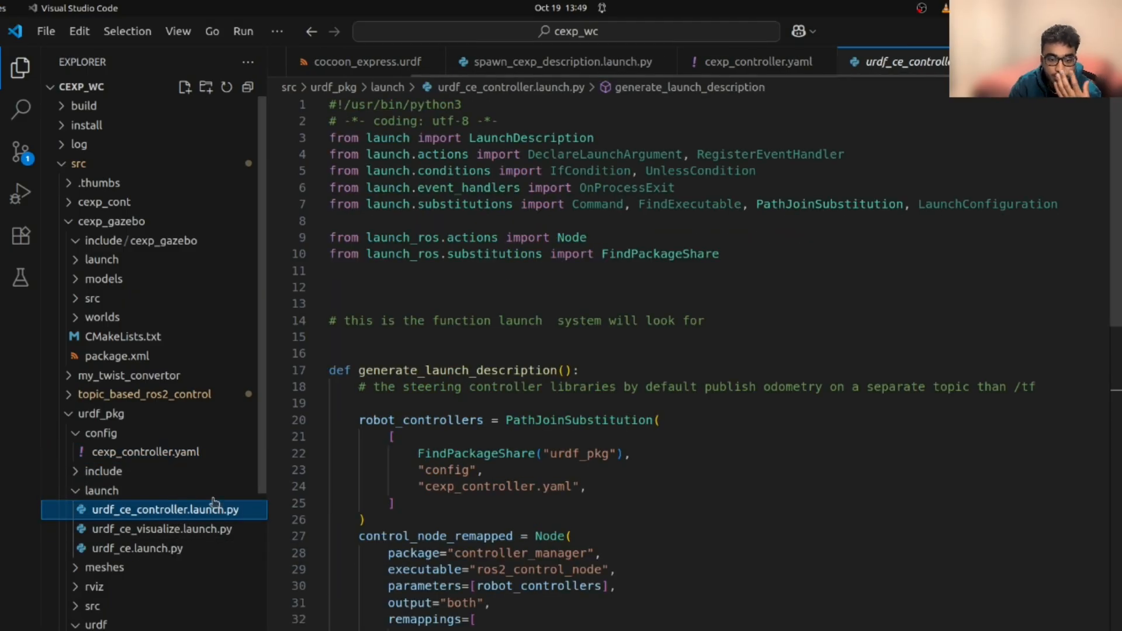
pyautogui.moveTo(440, 459)
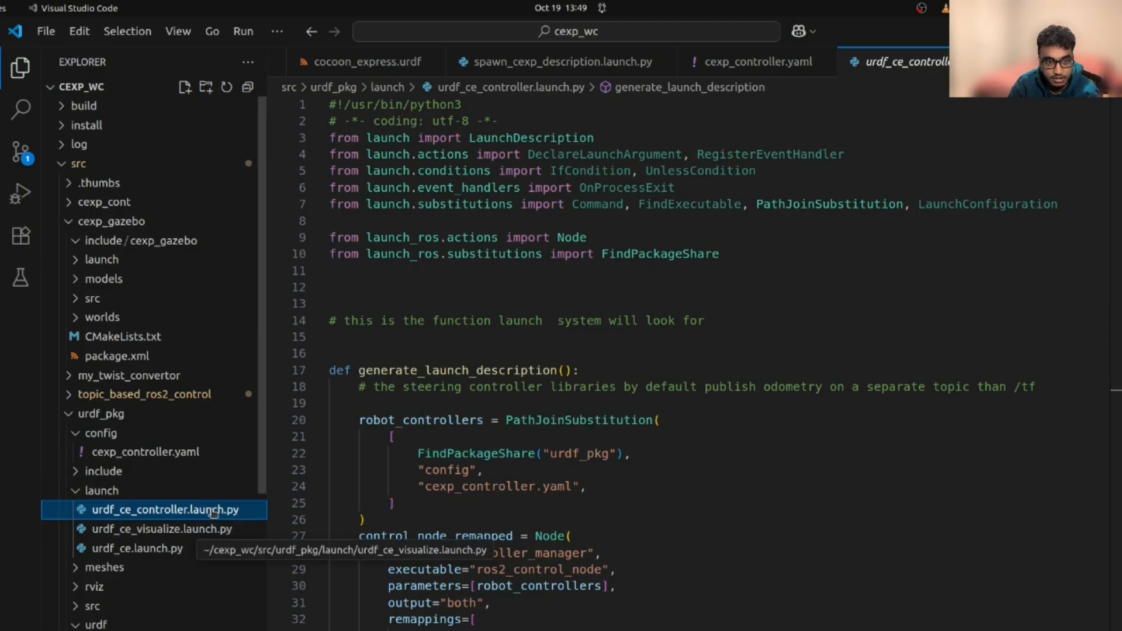
pyautogui.scroll(-5, 206, 532)
pyautogui.scroll(5, 214, 512)
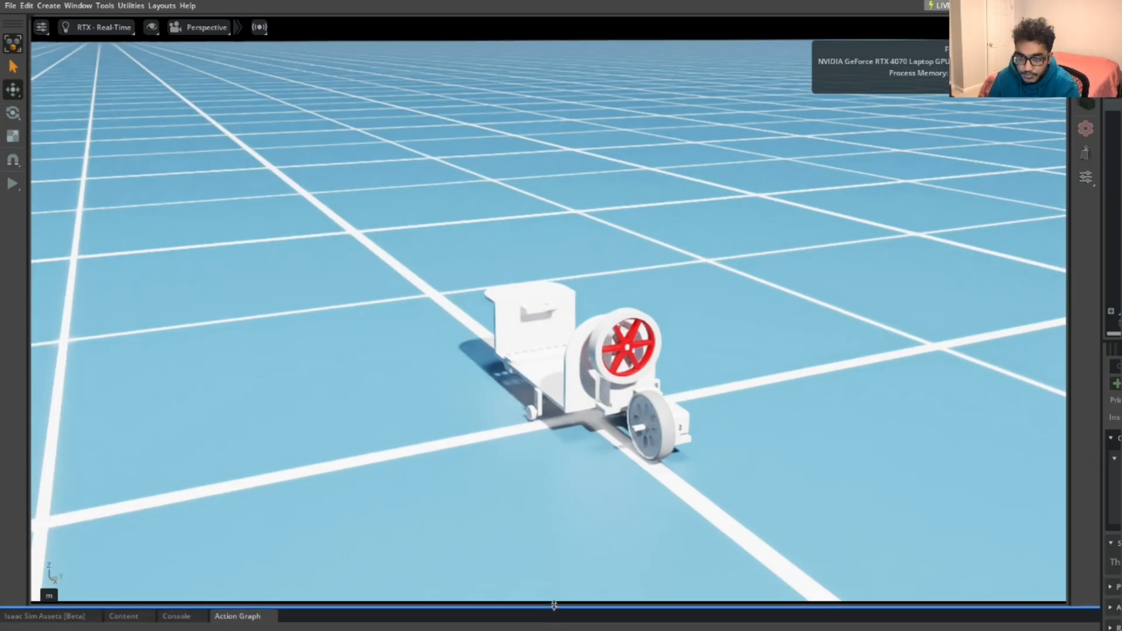
# Drag the viewport splitter up so the Action Graph takes most of the window
pyautogui.moveTo(554, 606); pyautogui.dragTo(639, 206)
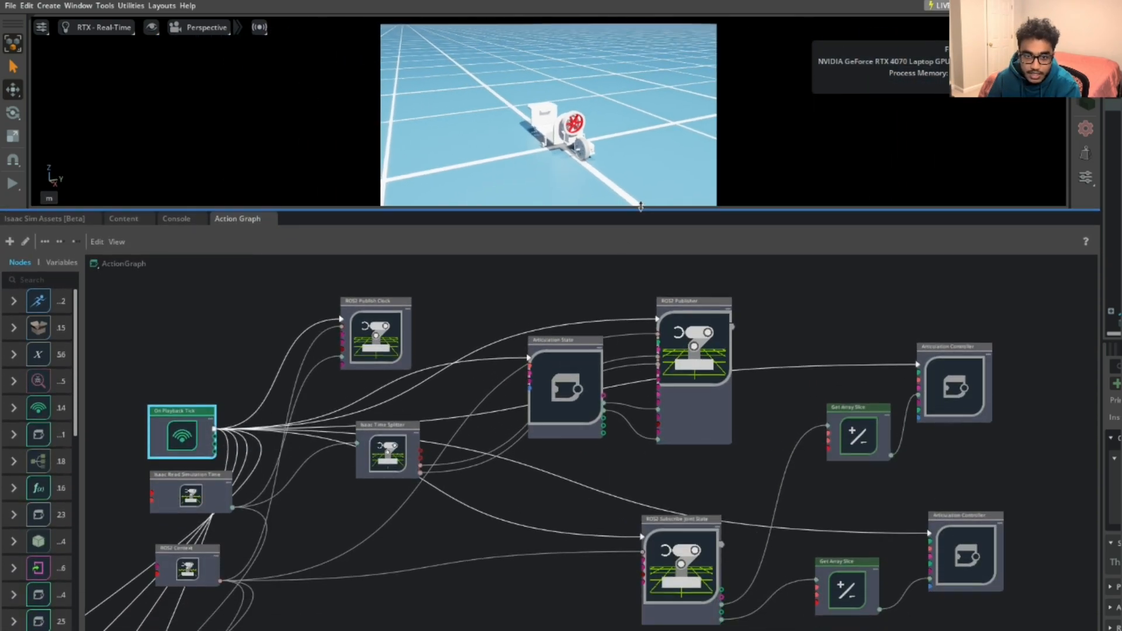
pyautogui.scroll(-2, 634, 476)
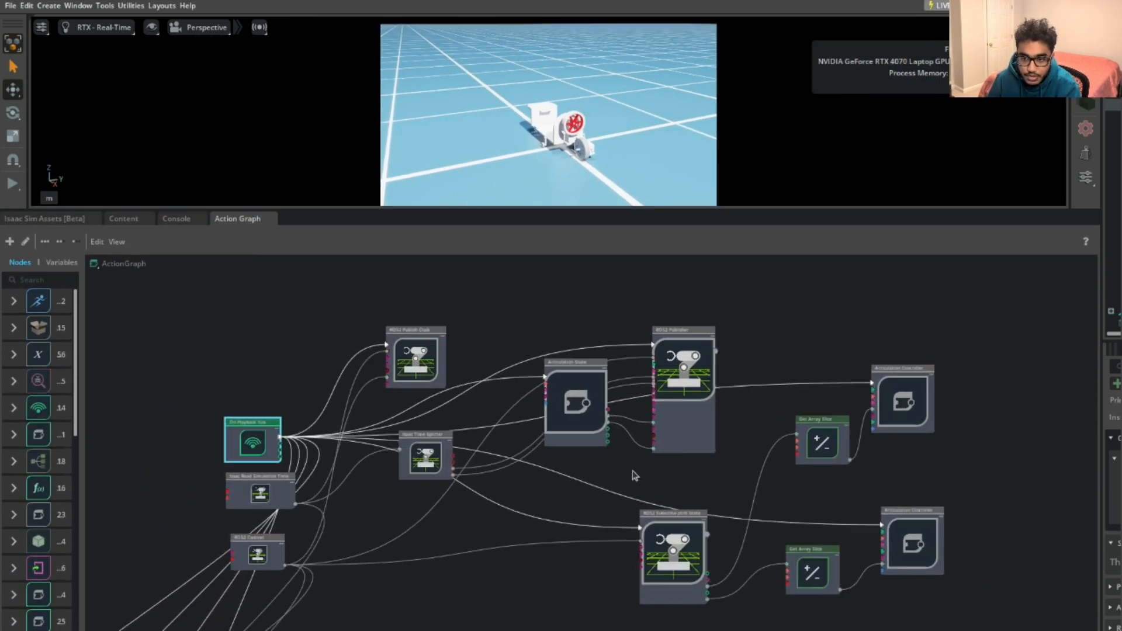
pyautogui.scroll(-1, 681, 456)
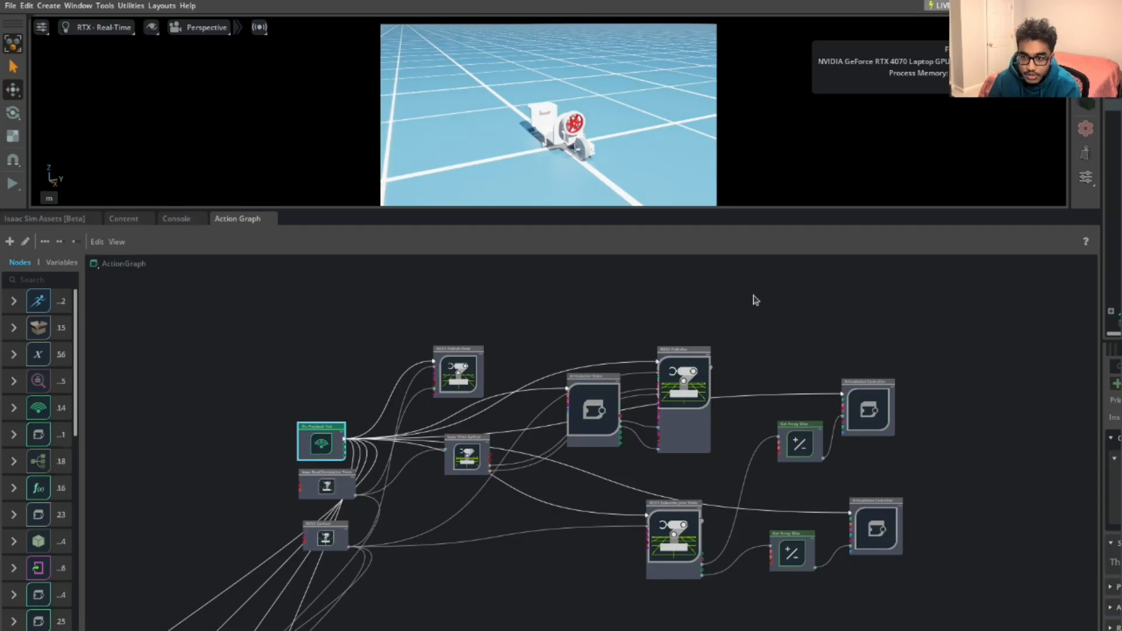
pyautogui.scroll(-1, 748, 315)
pyautogui.scroll(3, 748, 316)
pyautogui.scroll(-1, 749, 316)
pyautogui.moveTo(779, 209); pyautogui.dragTo(777, 94)
# Pan and zoom the Action Graph to frame all ROS2 and Articulation Controller nodes
pyautogui.moveTo(578, 401); pyautogui.dragTo(623, 415, button='middle')
pyautogui.scroll(3, 543, 400)
pyautogui.scroll(-1, 544, 400)
pyautogui.scroll(1, 625, 414)
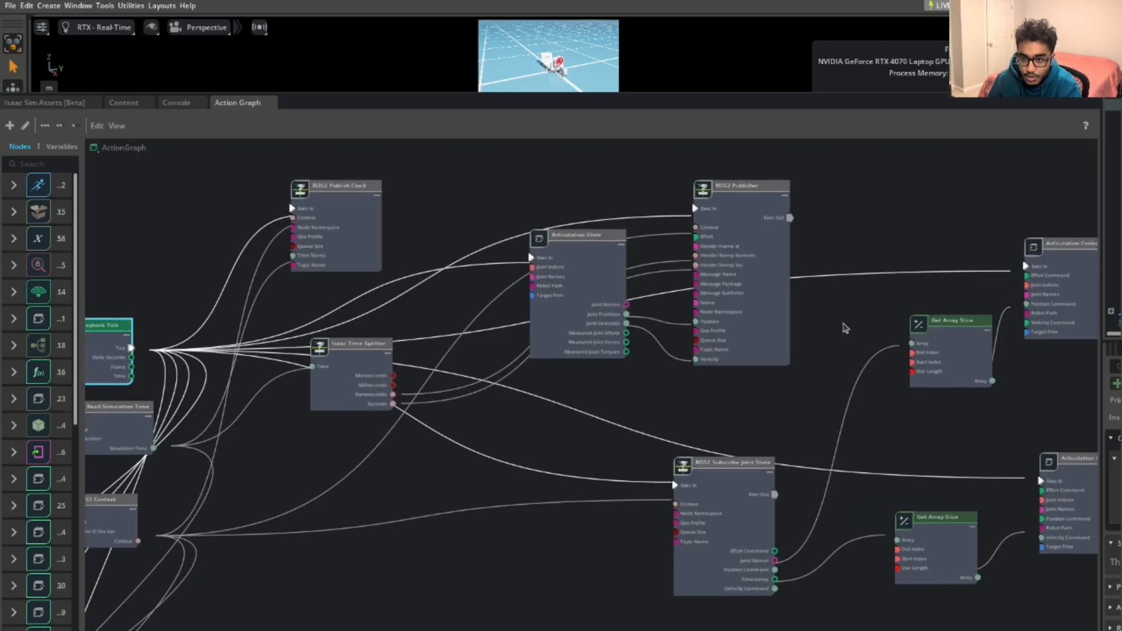
pyautogui.scroll(2, 849, 341)
pyautogui.scroll(-3, 563, 332)
pyautogui.moveTo(442, 361); pyautogui.dragTo(505, 372, button='middle')
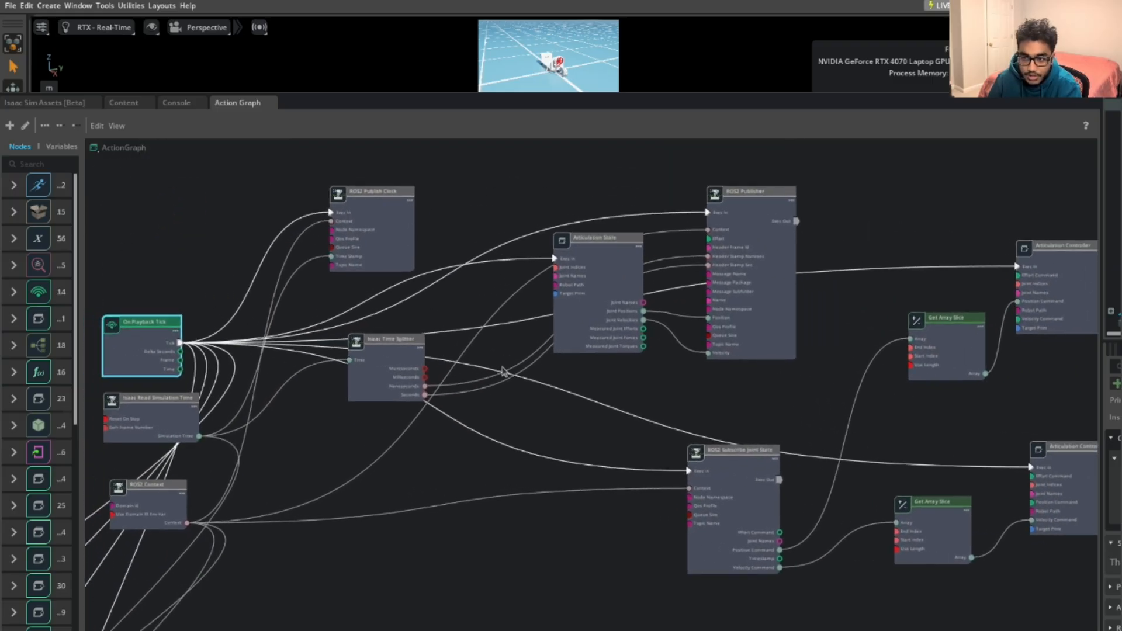
pyautogui.scroll(-1, 502, 372)
pyautogui.scroll(1, 502, 372)
pyautogui.scroll(-1, 503, 372)
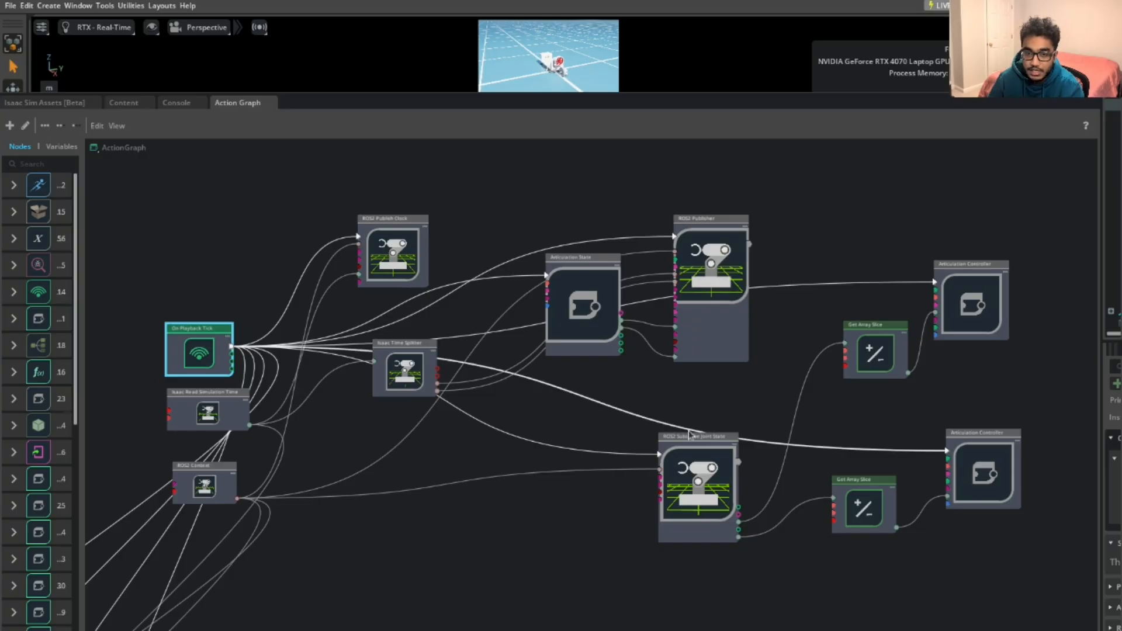
pyautogui.moveTo(491, 461); pyautogui.dragTo(622, 446, button='middle')
pyautogui.scroll(3, 462, 464)
pyautogui.moveTo(462, 463); pyautogui.dragTo(638, 503, button='middle')
pyautogui.scroll(4, 580, 475)
pyautogui.moveTo(580, 474); pyautogui.dragTo(730, 489, button='middle')
pyautogui.scroll(-2, 729, 486)
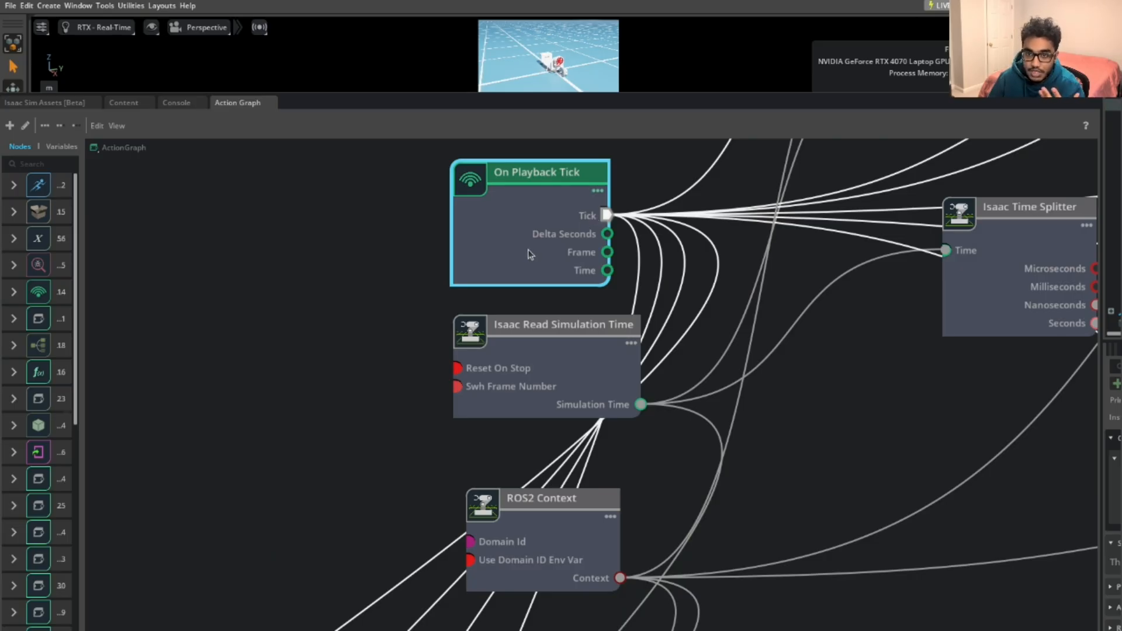
pyautogui.moveTo(774, 393); pyautogui.dragTo(737, 345, button='middle')
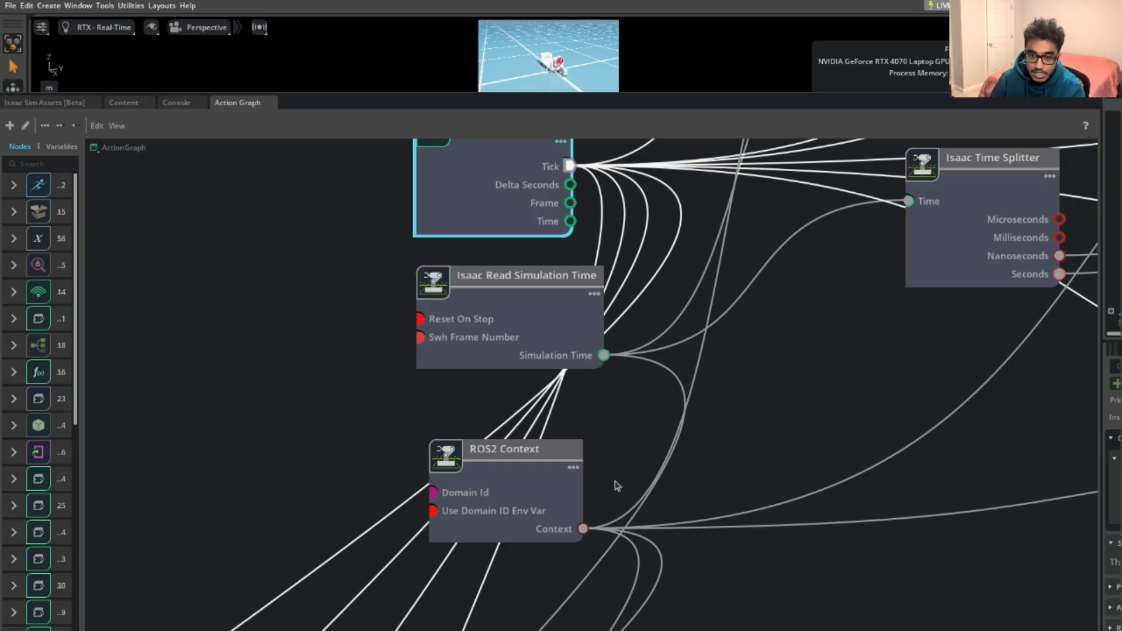
pyautogui.moveTo(754, 367); pyautogui.dragTo(651, 446, button='middle')
pyautogui.moveTo(709, 413); pyautogui.dragTo(418, 517, button='middle')
pyautogui.moveTo(774, 427); pyautogui.dragTo(756, 460, button='middle')
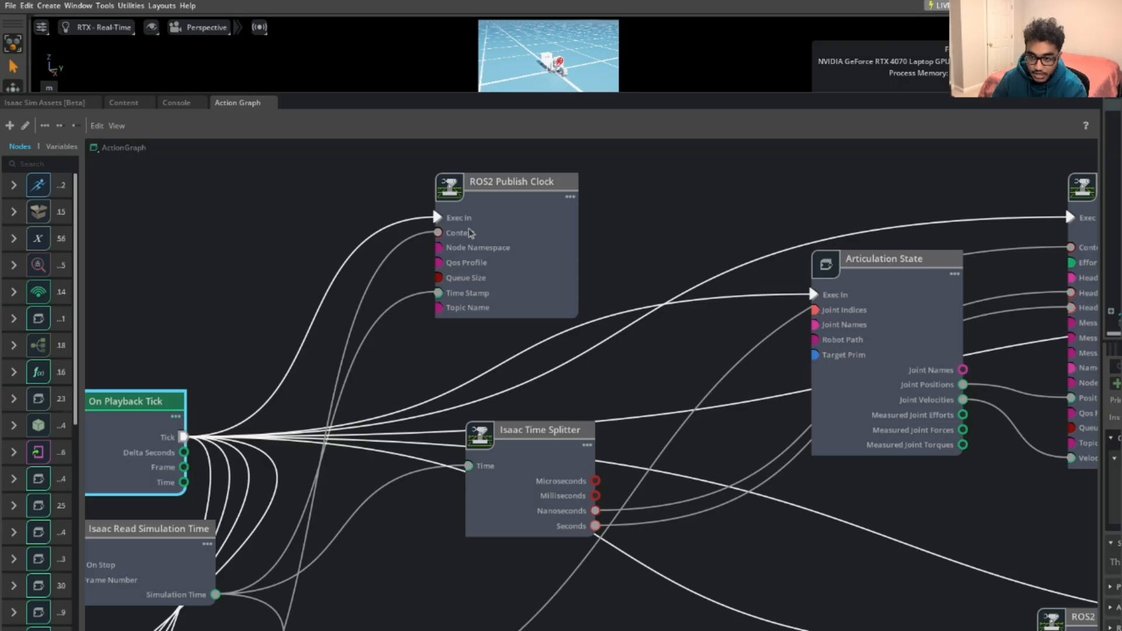
# Check the clock Context link options without changing them, then centre ROS2 Subscribe Joint State
pyautogui.rightClick(471, 233)
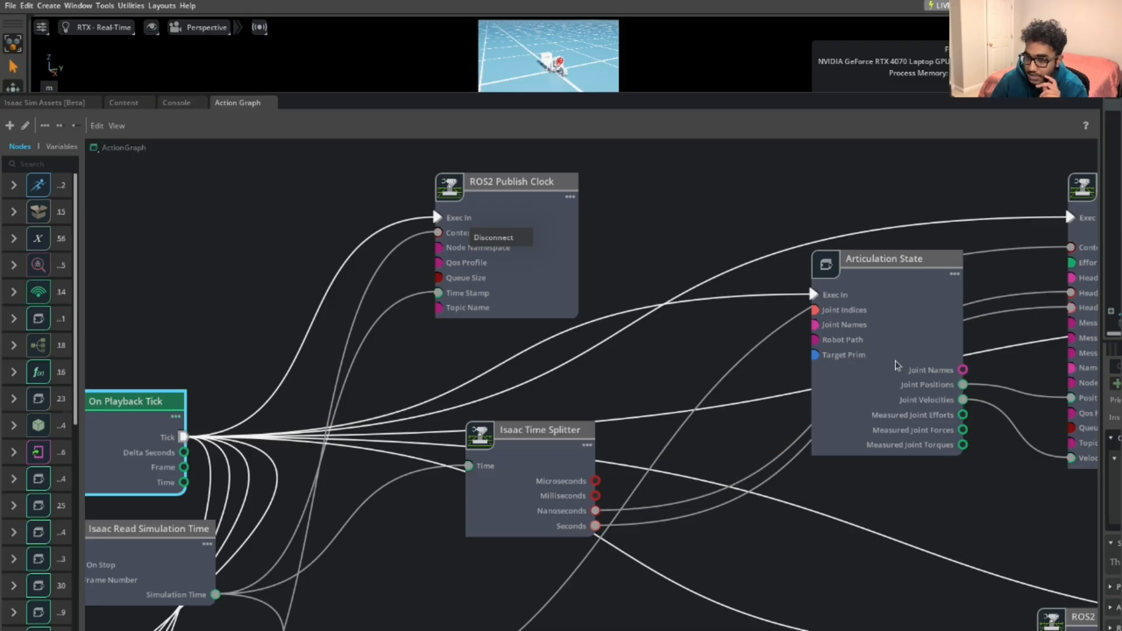
pyautogui.click(539, 386)
pyautogui.scroll(-3, 611, 387)
pyautogui.moveTo(612, 387); pyautogui.dragTo(289, 377, button='middle')
pyautogui.scroll(-1, 319, 374)
pyautogui.scroll(-2, 319, 378)
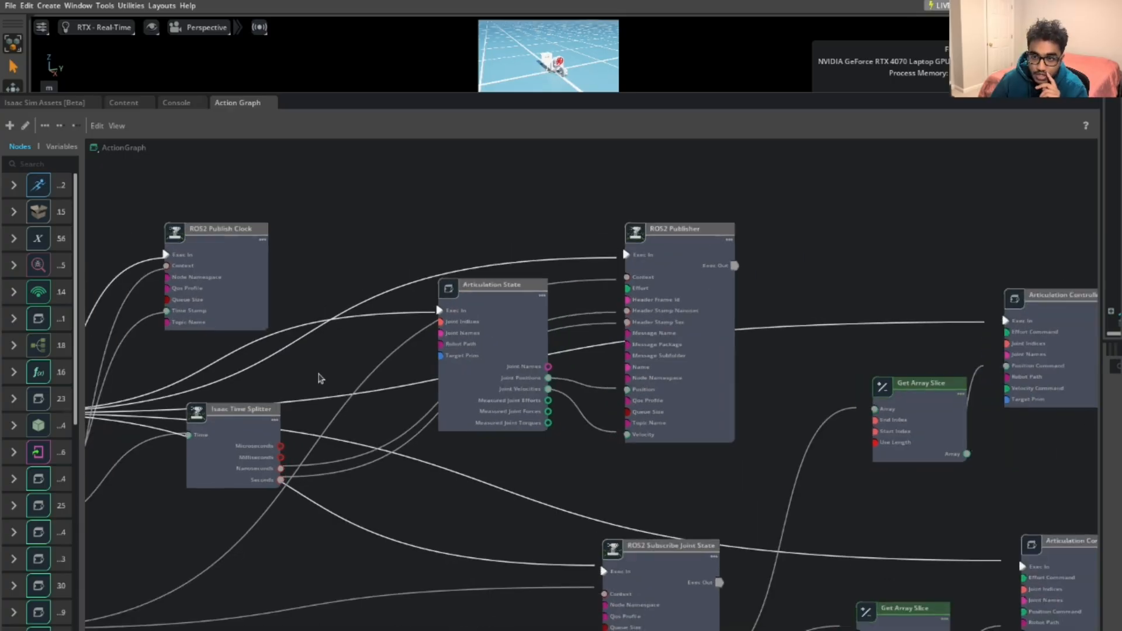
pyautogui.scroll(3, 319, 378)
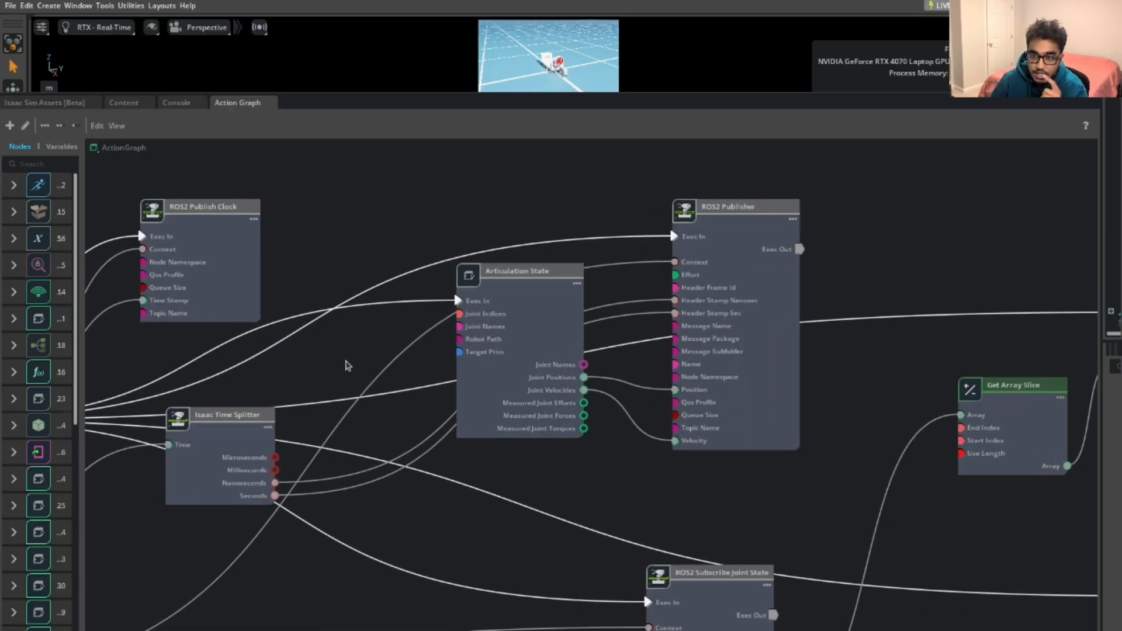
pyautogui.scroll(-2, 701, 328)
pyautogui.moveTo(731, 470); pyautogui.dragTo(672, 311, button='middle')
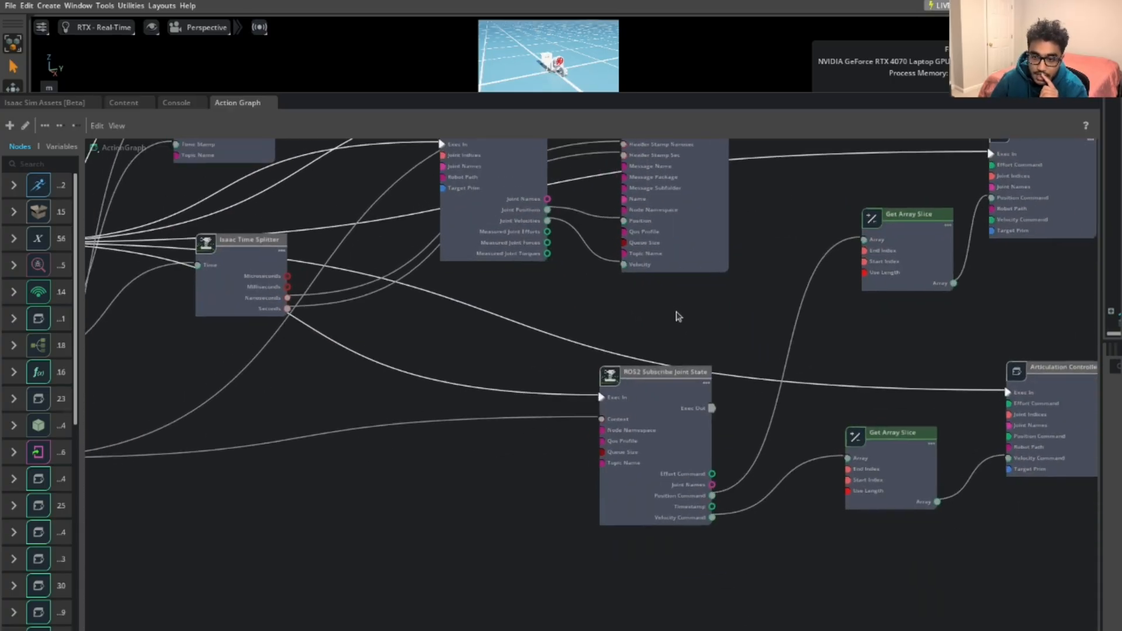
pyautogui.moveTo(659, 345); pyautogui.dragTo(664, 447, button='middle')
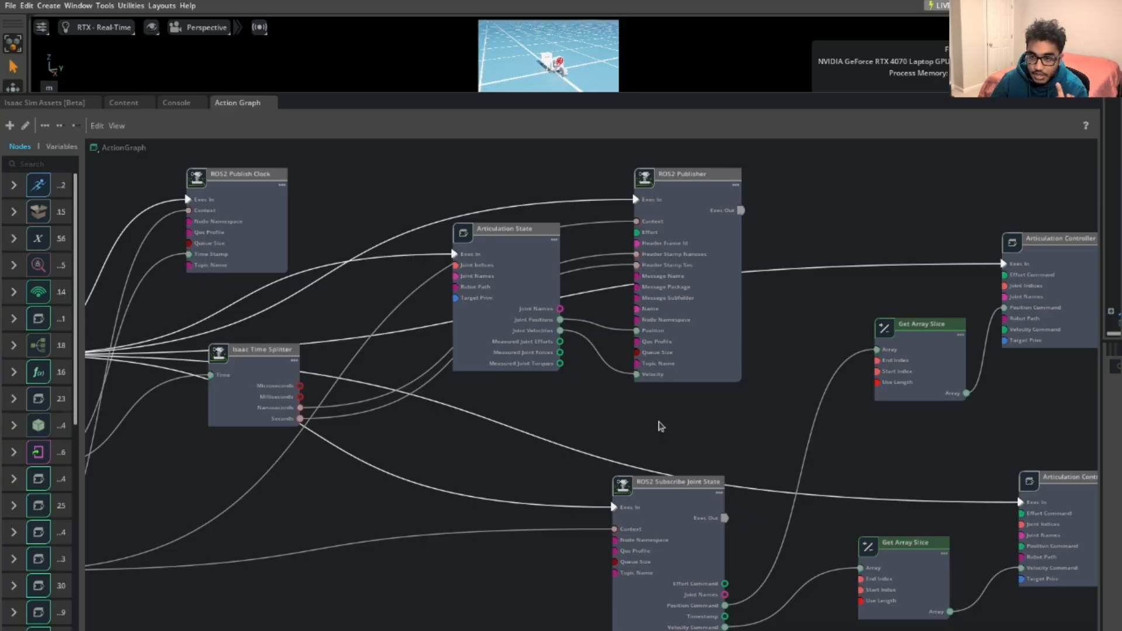
pyautogui.moveTo(691, 438); pyautogui.dragTo(651, 396, button='middle')
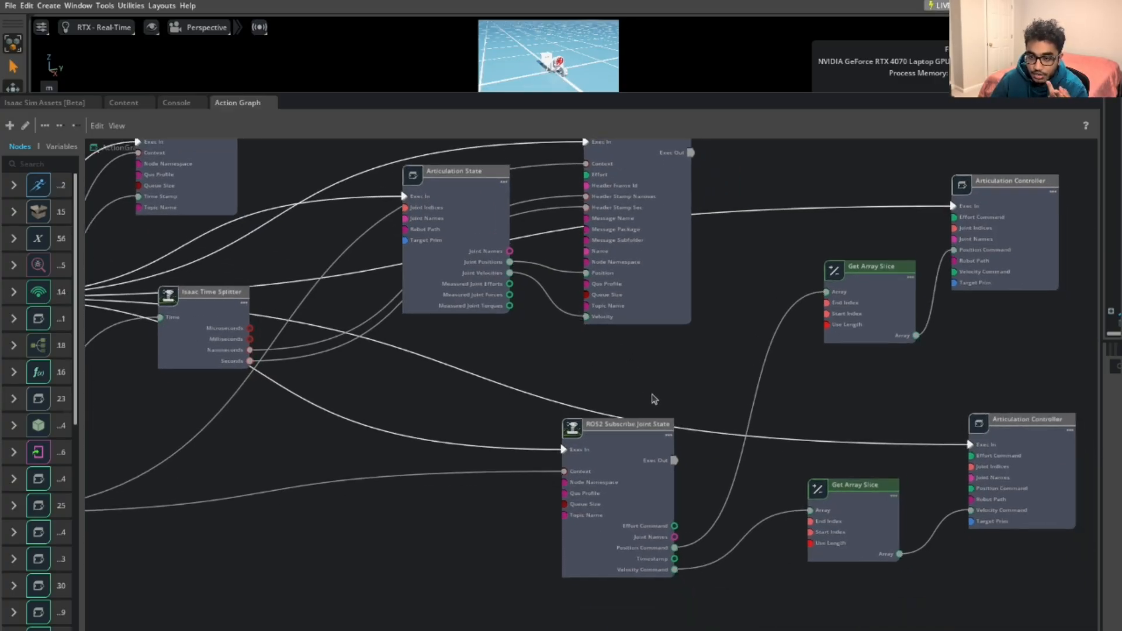
# Open the Stage/Property panels and select ROS2 Subscribe Joint State (/isaac_joint_commands, queue 10)
pyautogui.moveTo(1101, 403); pyautogui.dragTo(858, 403)
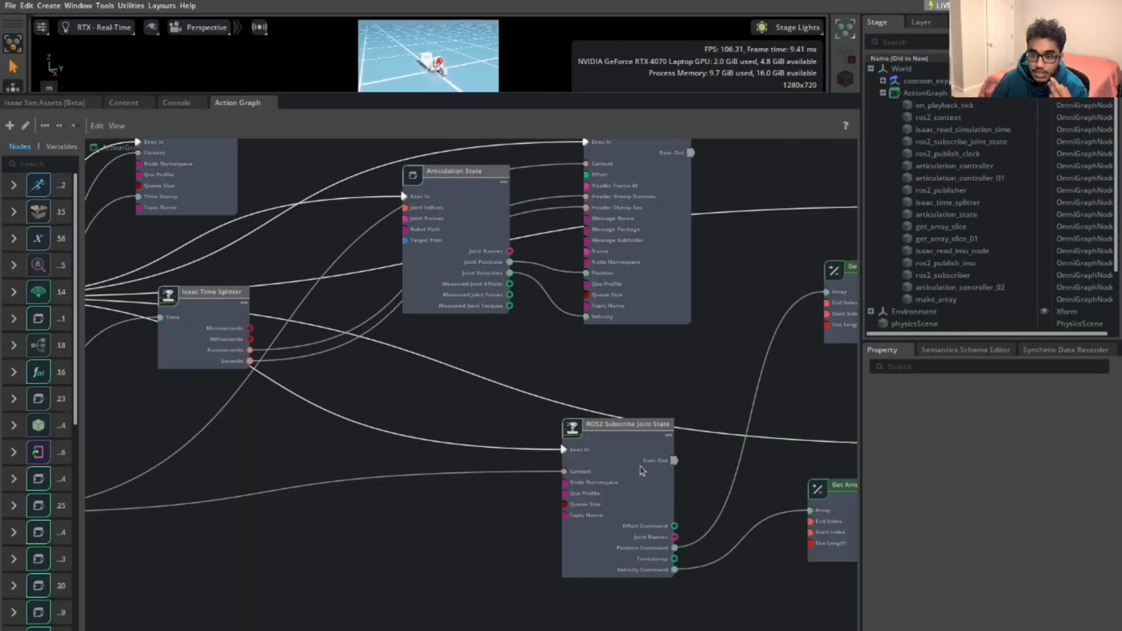
pyautogui.scroll(2, 627, 435)
pyautogui.moveTo(681, 348); pyautogui.dragTo(618, 337, button='middle')
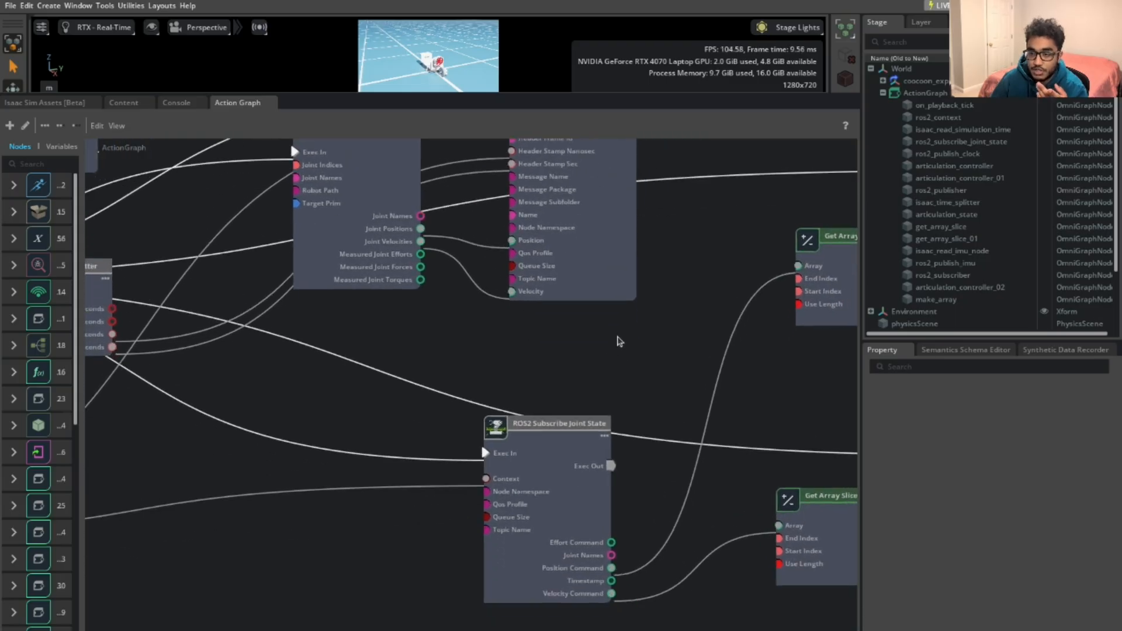
pyautogui.scroll(2, 596, 412)
pyautogui.scroll(-3, 605, 397)
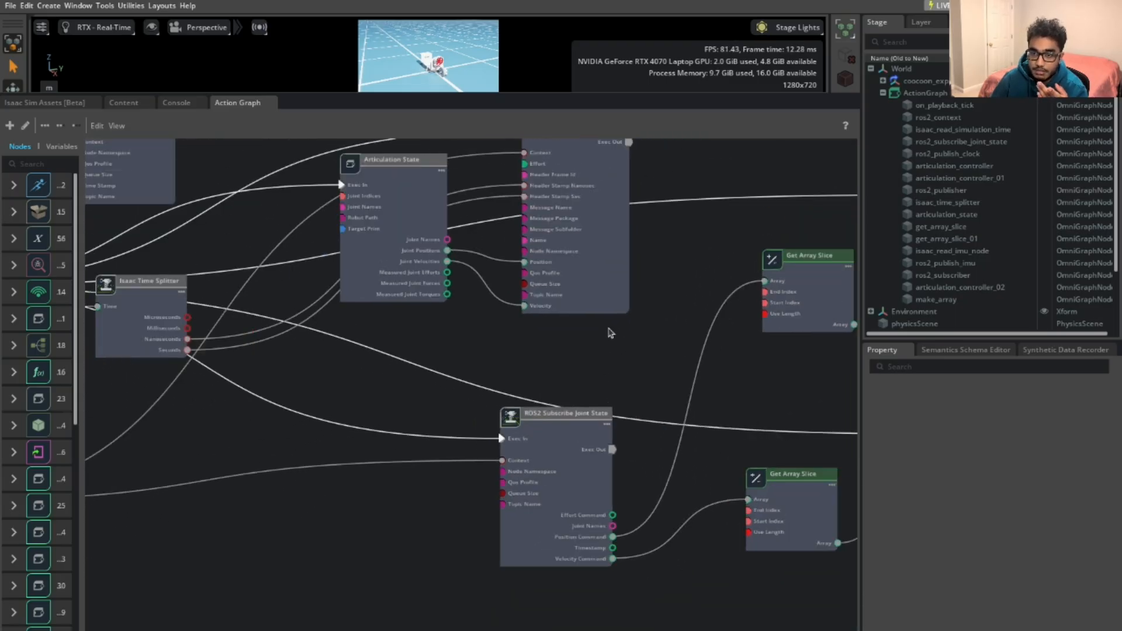
pyautogui.scroll(2, 605, 357)
pyautogui.click(514, 514)
pyautogui.scroll(1, 514, 514)
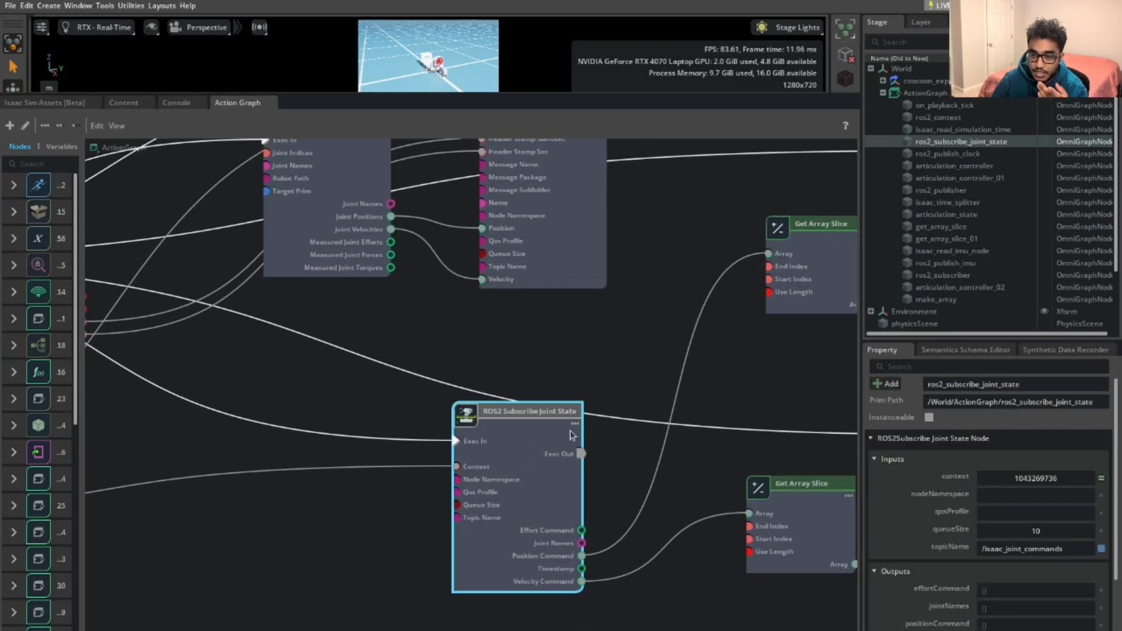
# Widen the Property panel and highlight the subscriber's /isaac_joint_commands topic name
pyautogui.moveTo(861, 440); pyautogui.dragTo(805, 450)
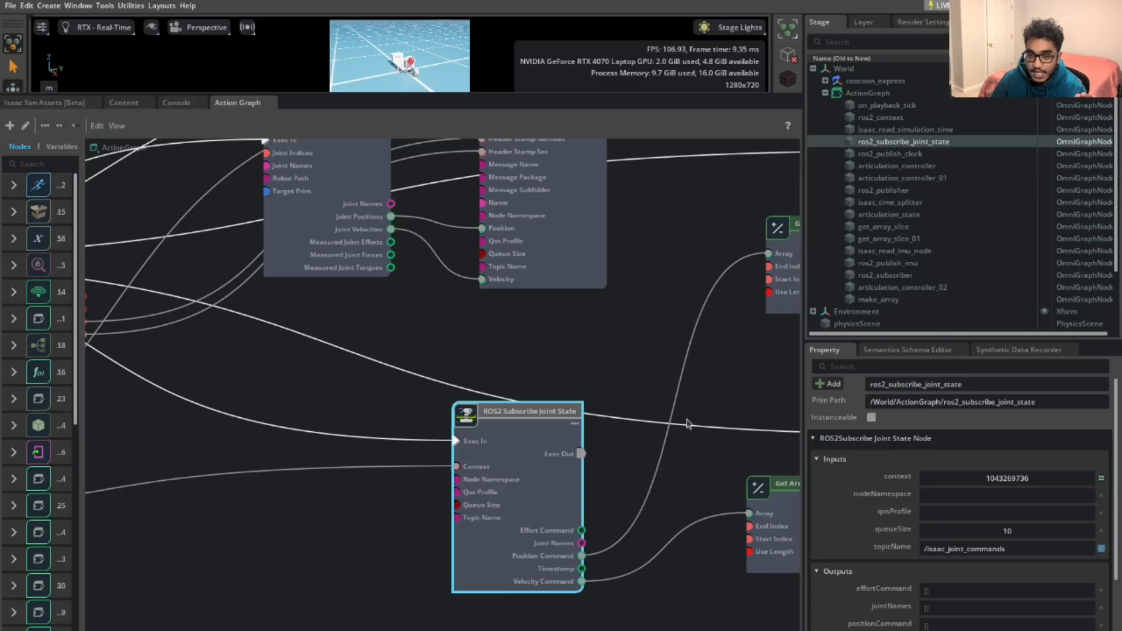
pyautogui.scroll(-2, 900, 545)
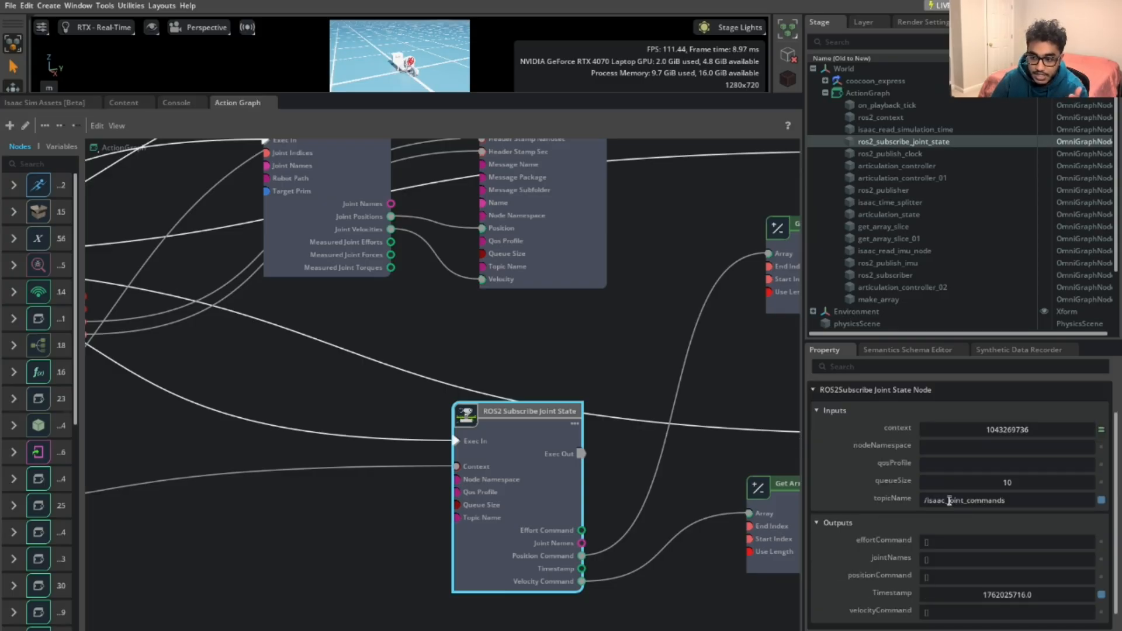
pyautogui.moveTo(1006, 500); pyautogui.dragTo(916, 503)
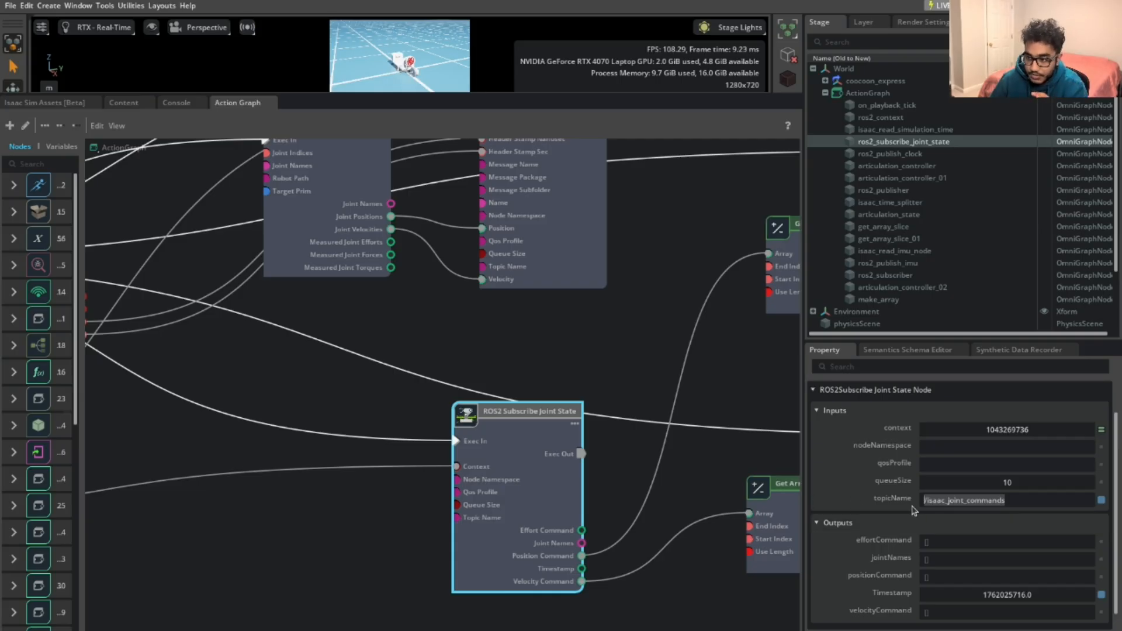
# Select the ROS2 Publisher node to show its sensor_msgs JointState on /isaac_joint_states
pyautogui.moveTo(635, 400); pyautogui.dragTo(647, 505, button='middle')
pyautogui.scroll(1, 594, 335)
pyautogui.click(594, 338)
pyautogui.moveTo(616, 402); pyautogui.dragTo(609, 471, button='middle')
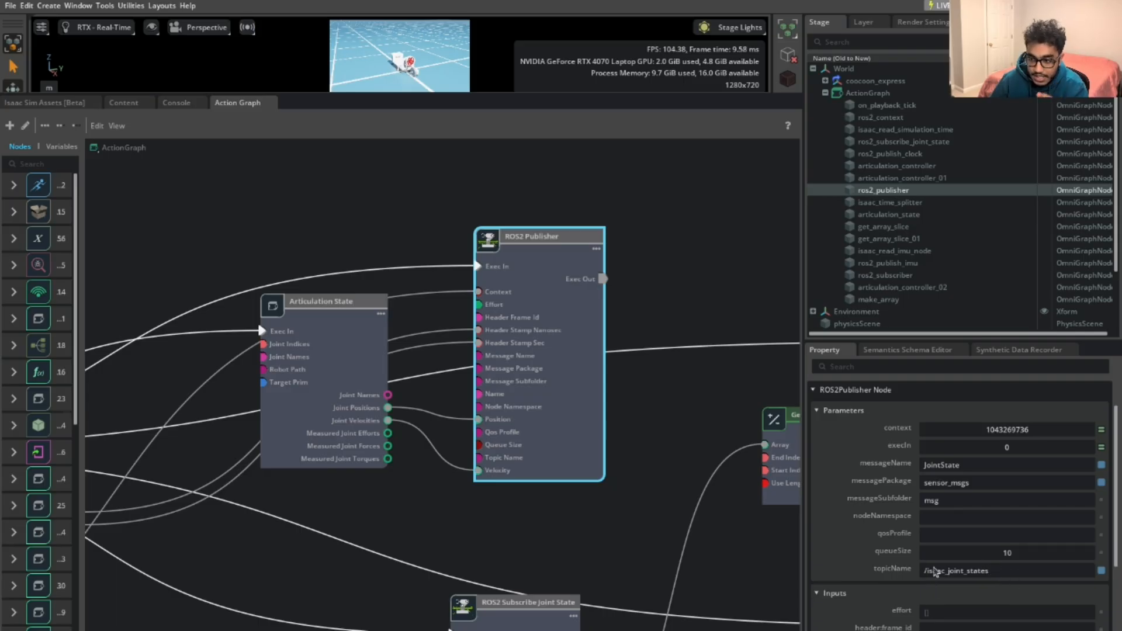
pyautogui.moveTo(694, 571); pyautogui.dragTo(695, 540, button='middle')
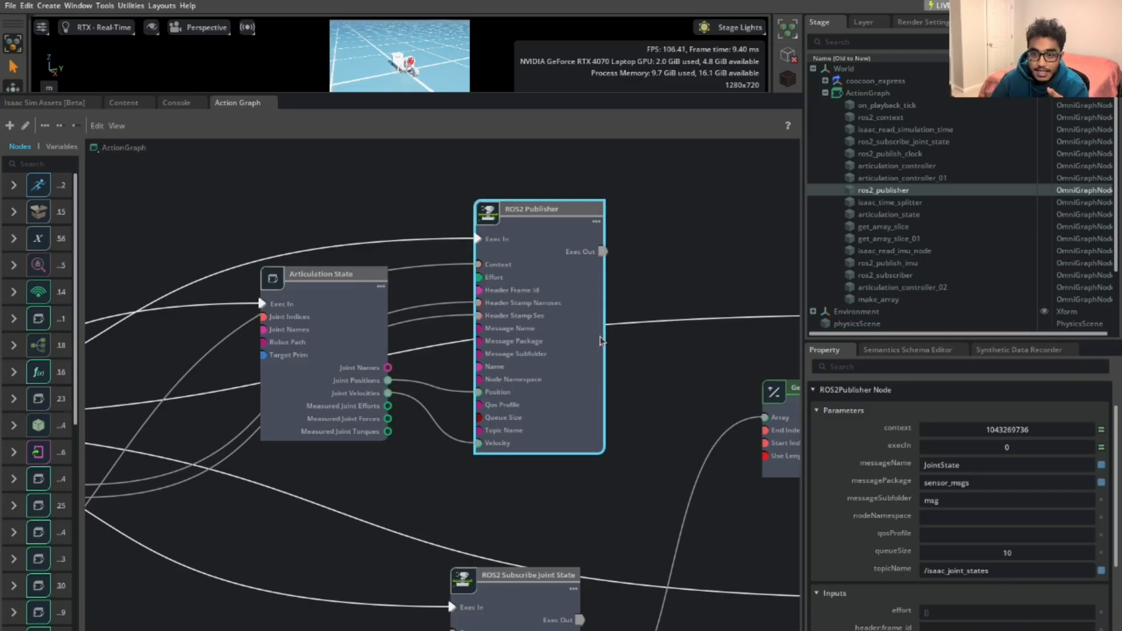
pyautogui.moveTo(641, 510); pyautogui.dragTo(614, 477, button='middle')
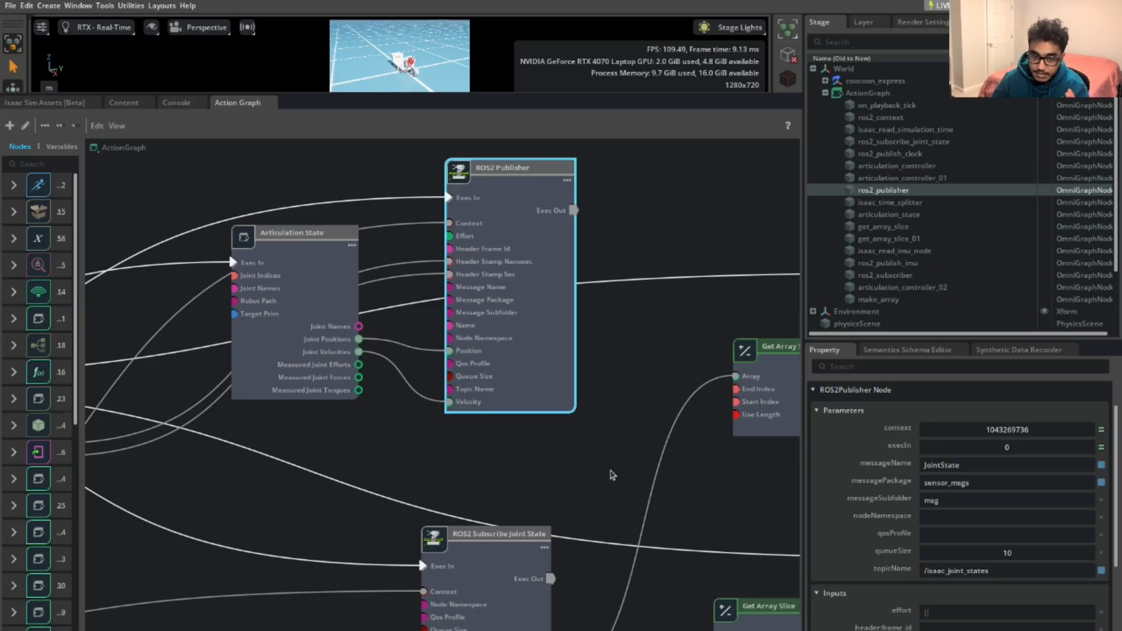
pyautogui.moveTo(513, 446); pyautogui.dragTo(566, 461, button='middle')
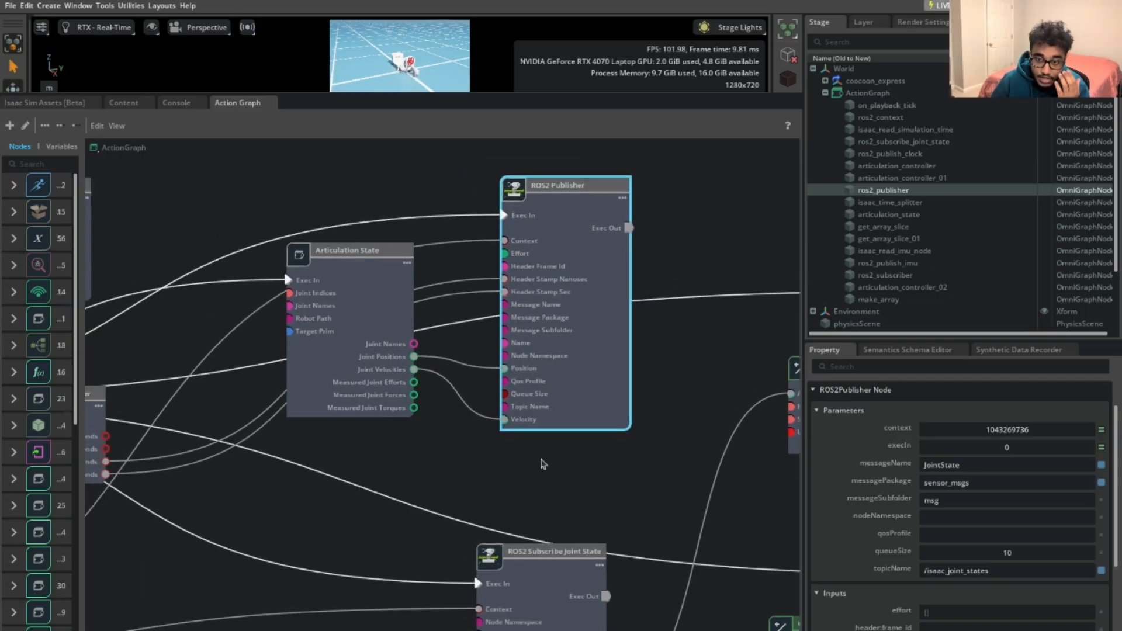
pyautogui.scroll(-2, 539, 461)
pyautogui.moveTo(601, 476); pyautogui.dragTo(644, 511, button='middle')
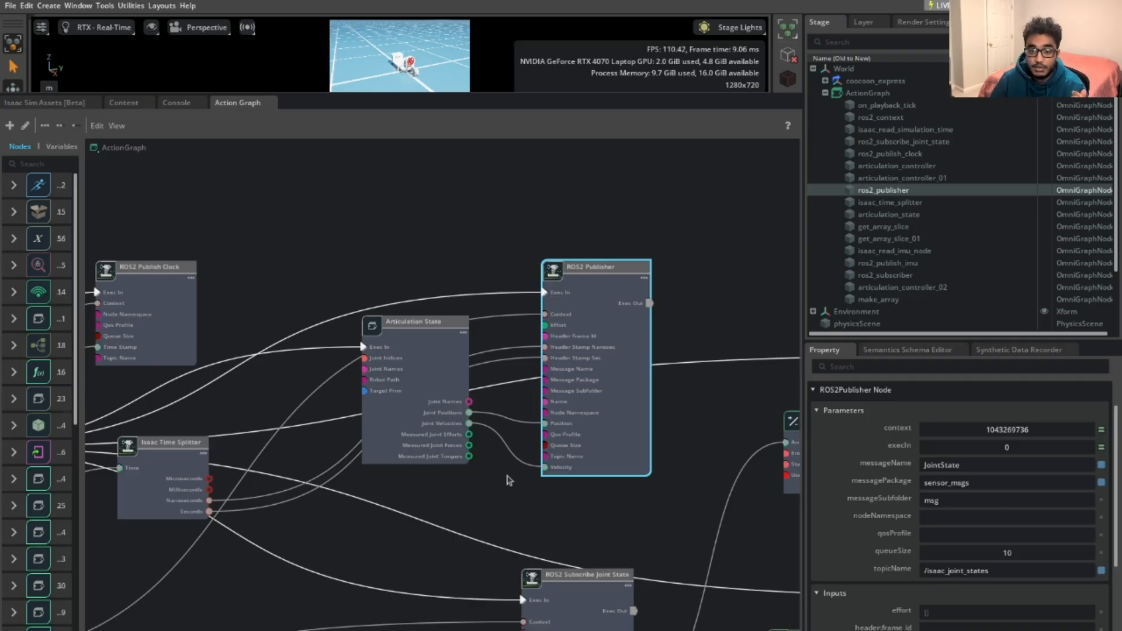
pyautogui.moveTo(450, 480); pyautogui.dragTo(518, 472, button='middle')
# Inspect the Articulation State node, then select ROS2 Publisher to show its /isaac_joint_states settings
pyautogui.click(476, 351)
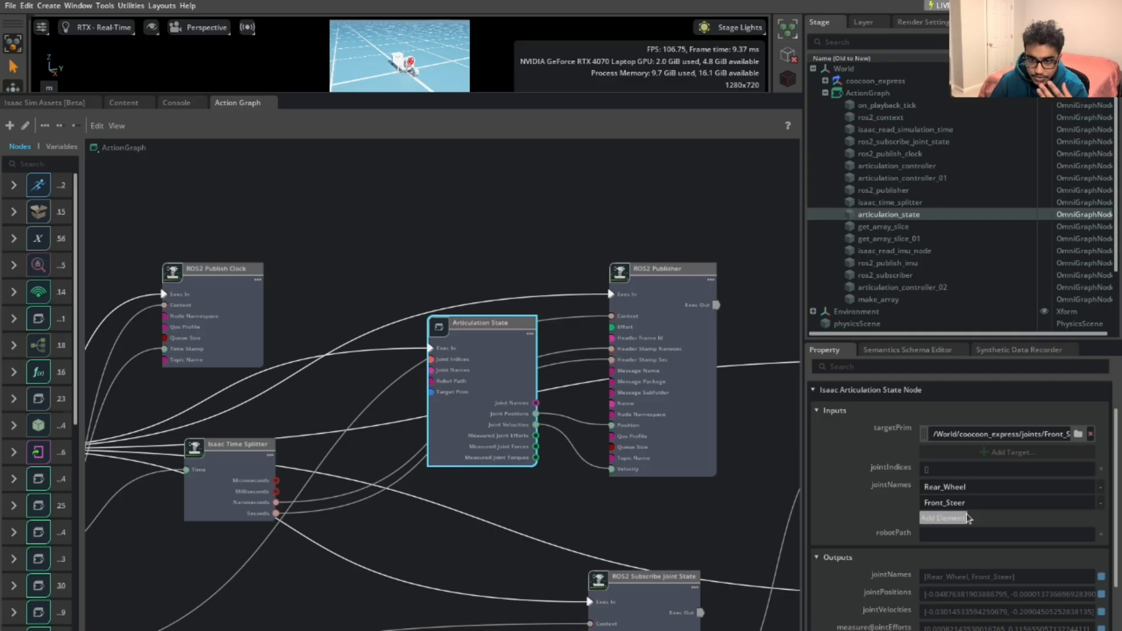
pyautogui.moveTo(534, 503); pyautogui.dragTo(426, 493, button='middle')
pyautogui.click(570, 393)
pyautogui.scroll(8, 611, 394)
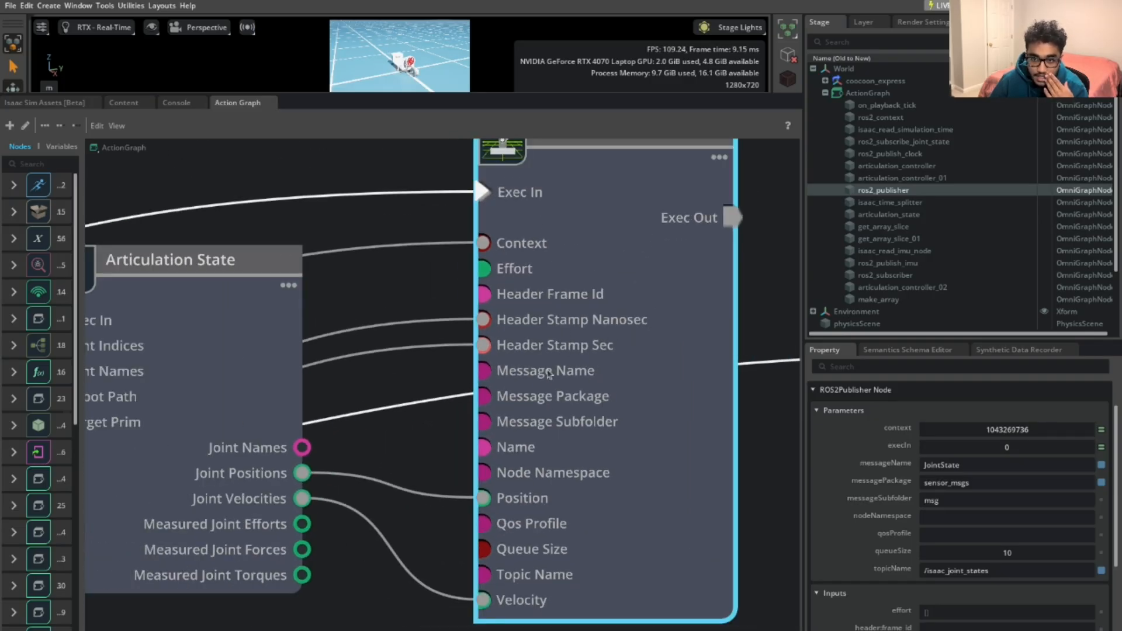
pyautogui.moveTo(372, 454); pyautogui.dragTo(533, 409, button='middle')
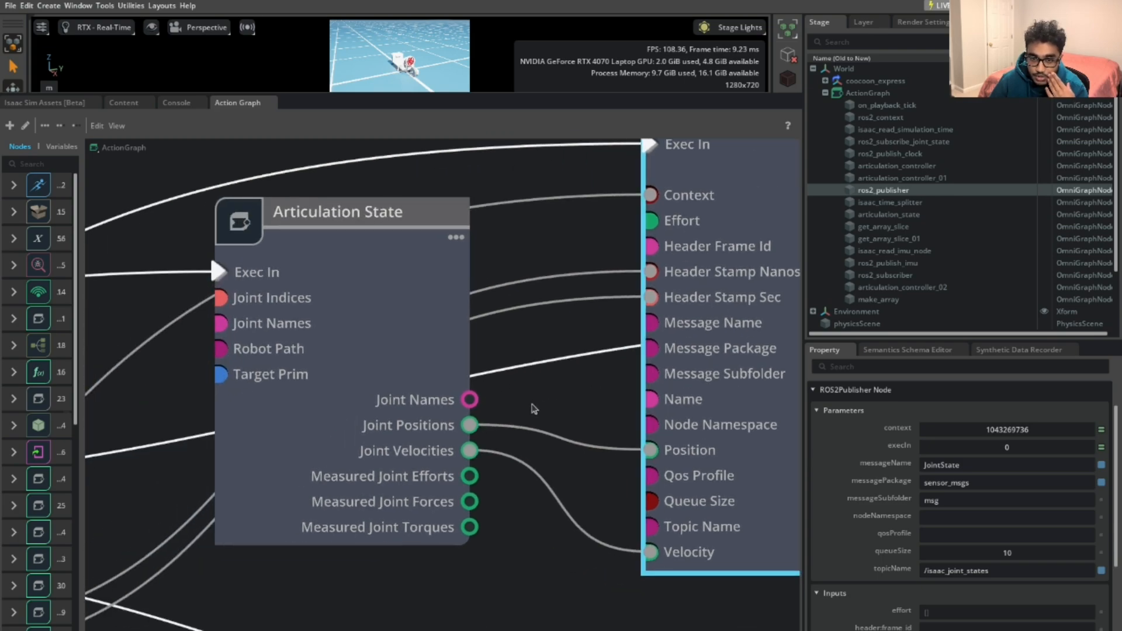
pyautogui.scroll(-3, 533, 409)
pyautogui.moveTo(377, 463); pyautogui.dragTo(721, 370, button='middle')
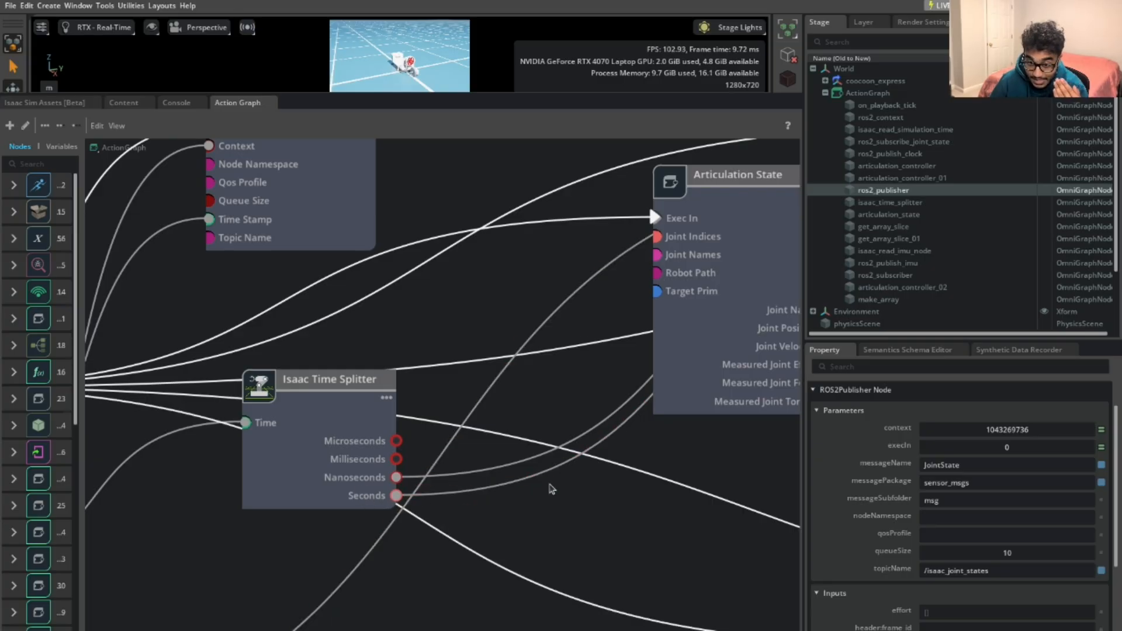
pyautogui.moveTo(653, 472); pyautogui.dragTo(265, 512, button='middle')
pyautogui.moveTo(441, 459); pyautogui.dragTo(356, 502, button='middle')
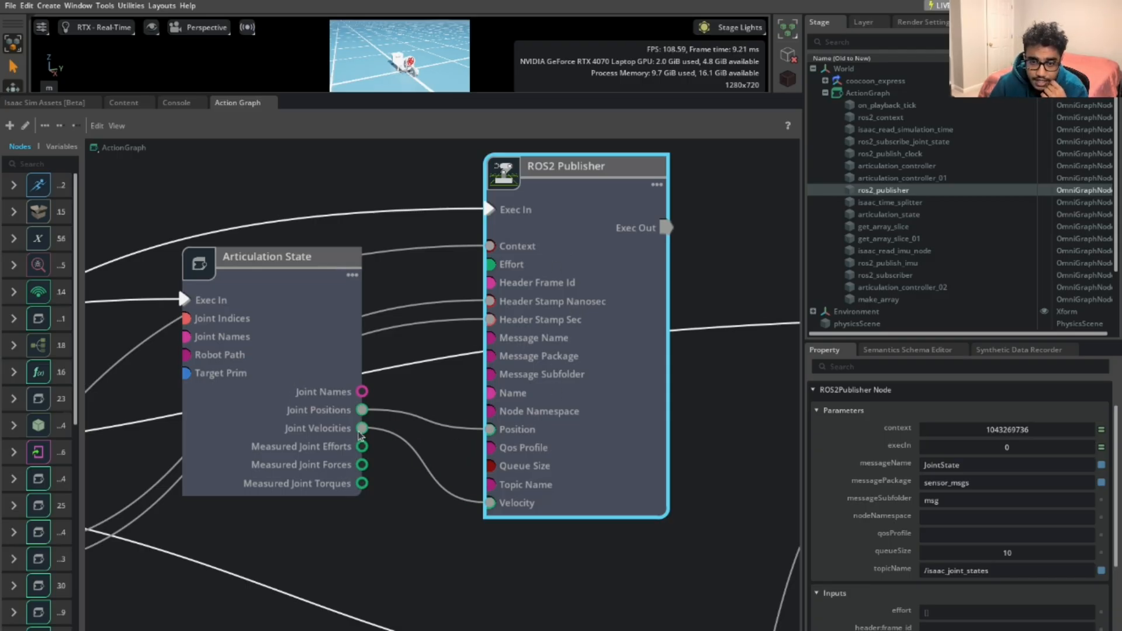
pyautogui.moveTo(359, 414)
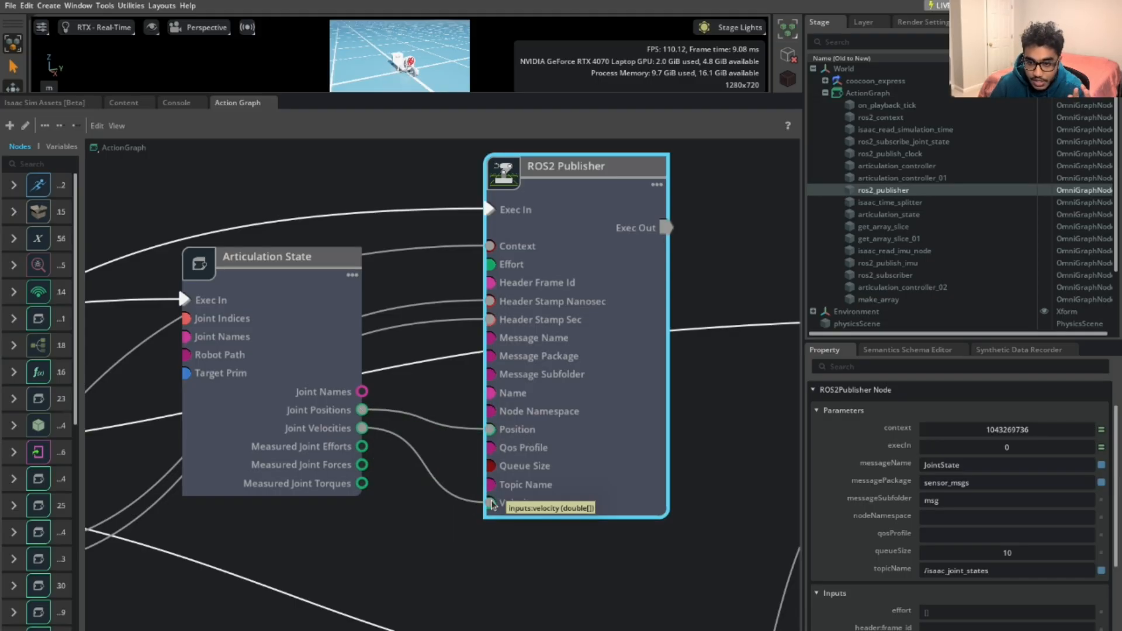
pyautogui.moveTo(717, 390); pyautogui.dragTo(686, 467, button='middle')
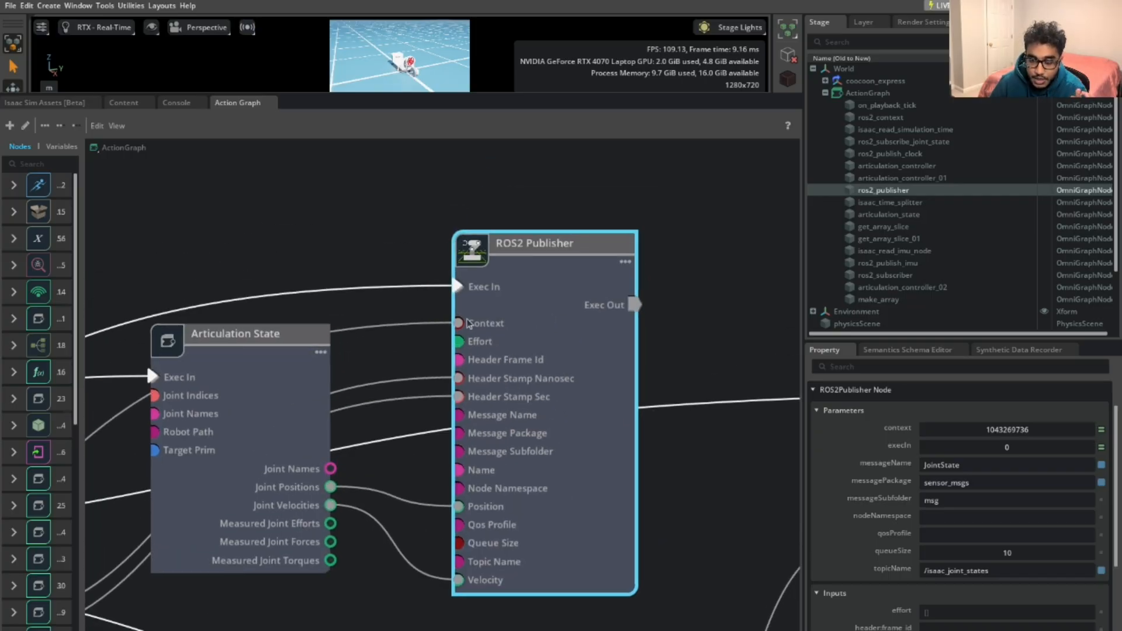
pyautogui.scroll(-3, 433, 325)
pyautogui.scroll(2, 430, 328)
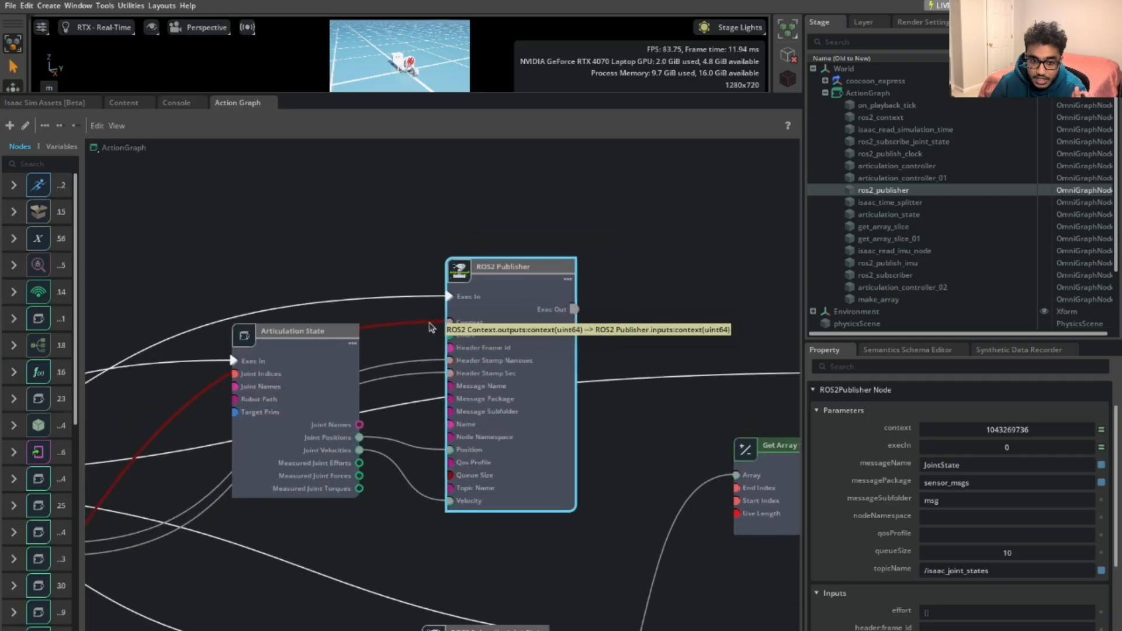
pyautogui.click(427, 302)
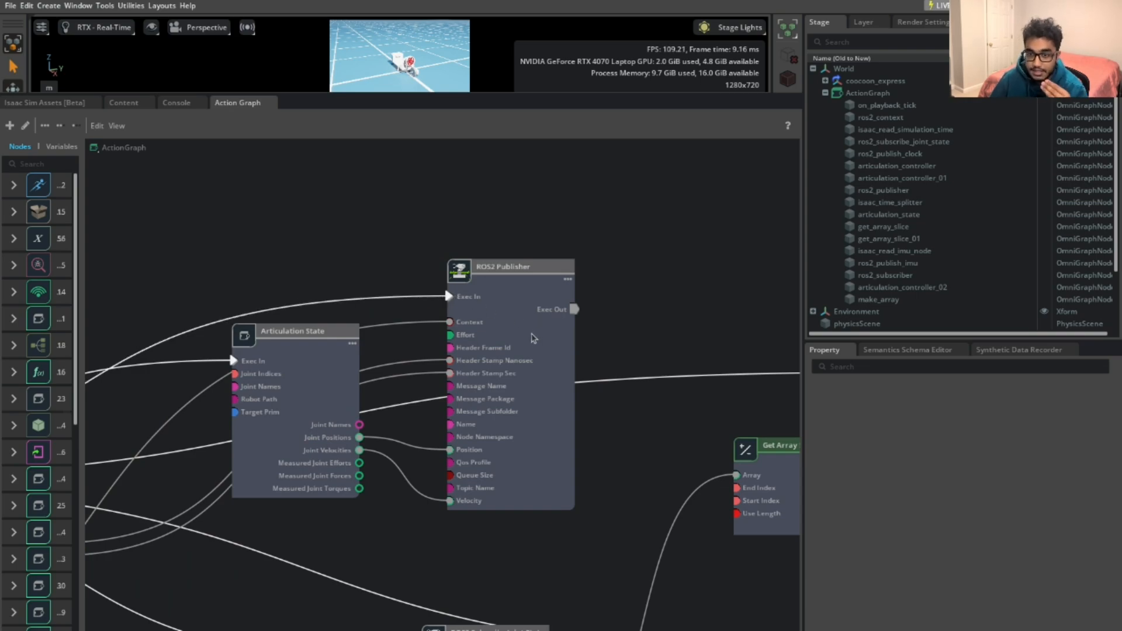
pyautogui.scroll(-3, 643, 447)
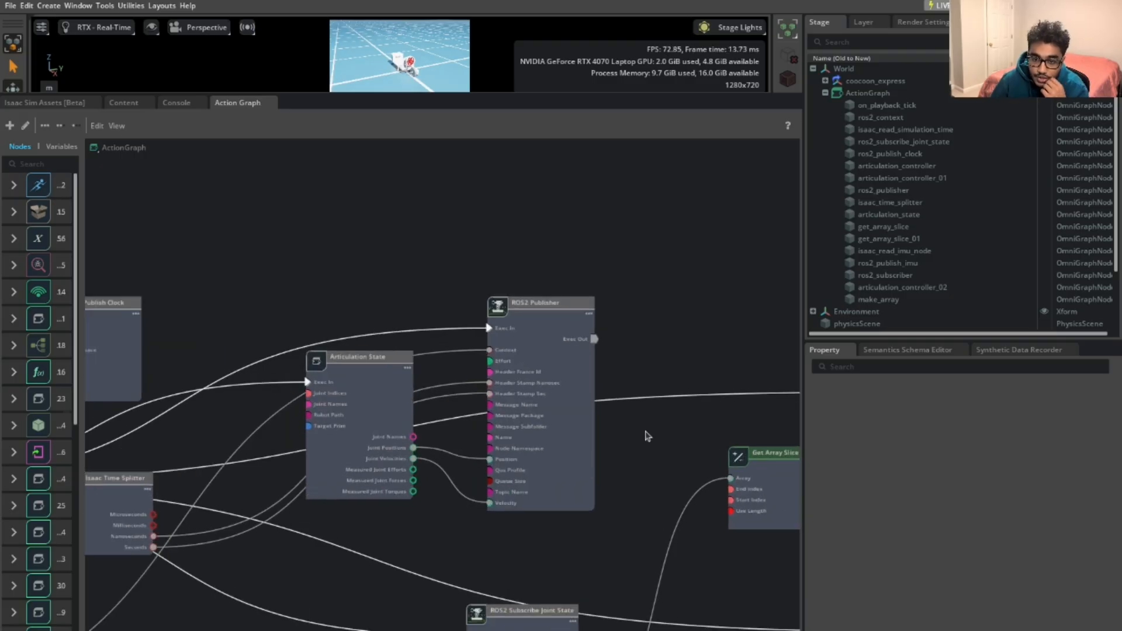
# Highlight the Publisher's /isaac_joint_states topic and JointState message, then centre ROS2 Subscribe Joint State
pyautogui.click(577, 415)
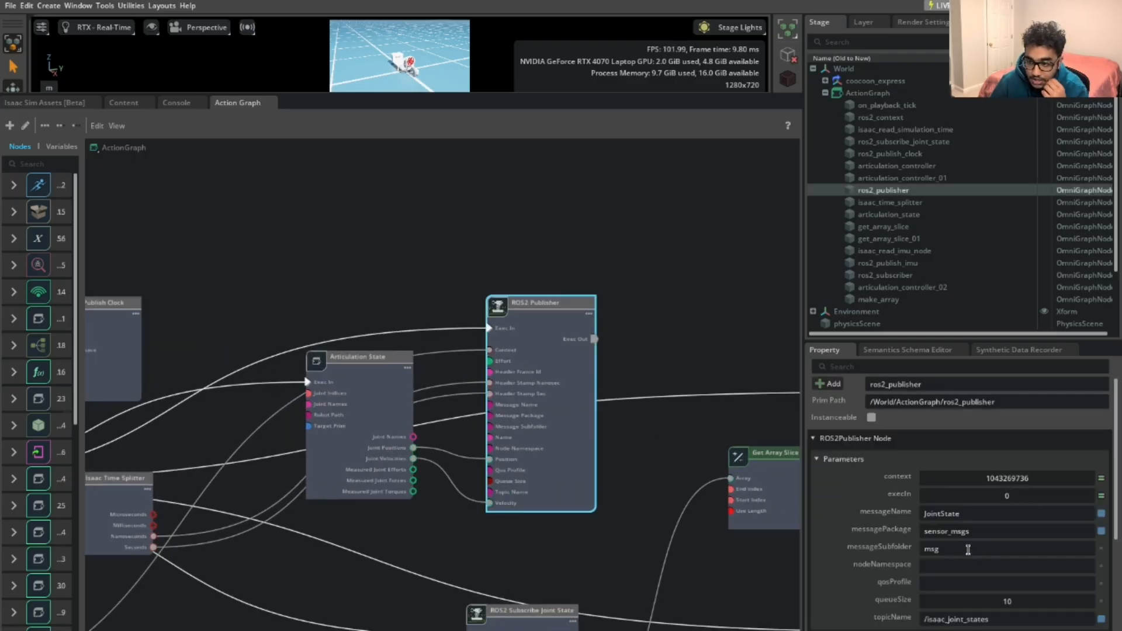
pyautogui.moveTo(1000, 620); pyautogui.dragTo(919, 620)
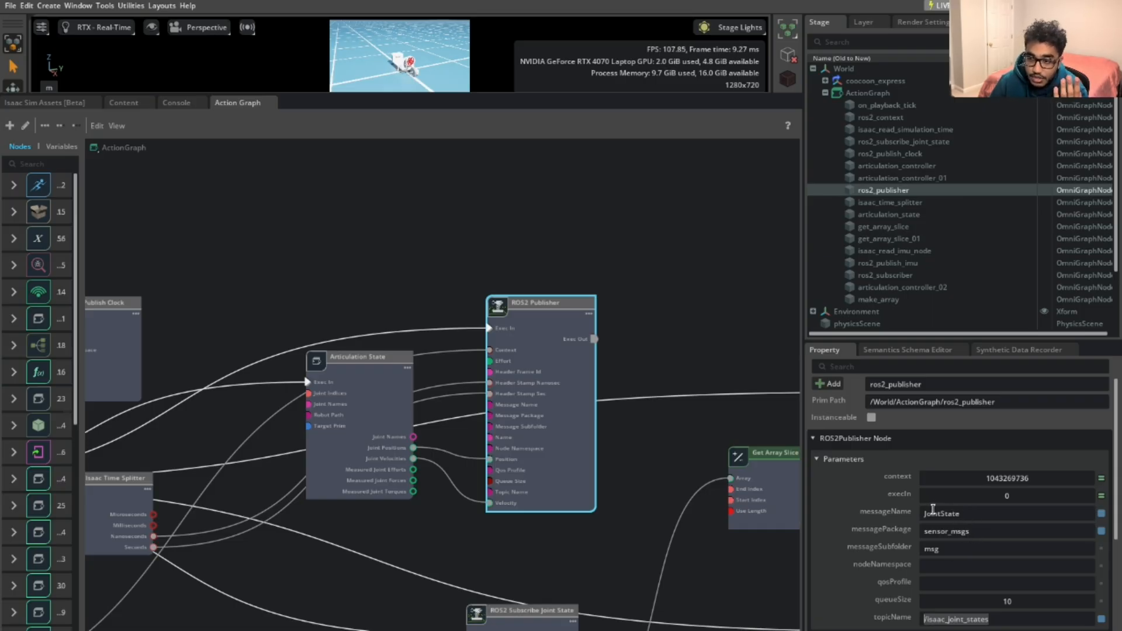
pyautogui.moveTo(969, 514); pyautogui.dragTo(922, 512)
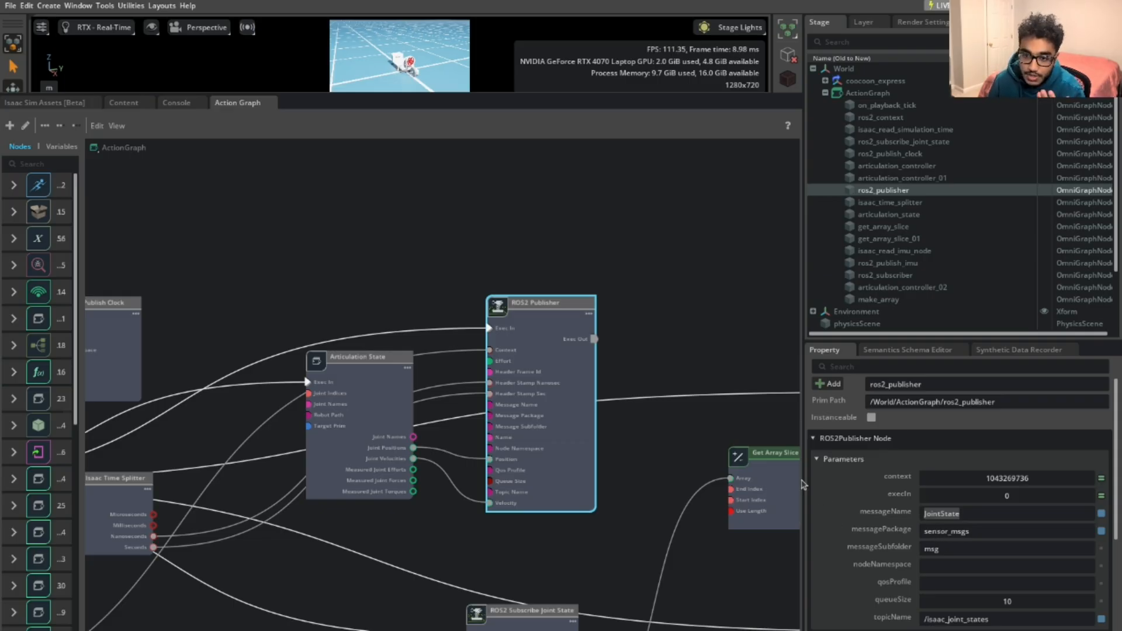
pyautogui.moveTo(650, 495); pyautogui.dragTo(607, 308, button='middle')
pyautogui.moveTo(556, 490); pyautogui.dragTo(629, 396, button='middle')
# Select the ROS2 Subscribe Joint State node, center it, and show its settings
pyautogui.click(583, 407)
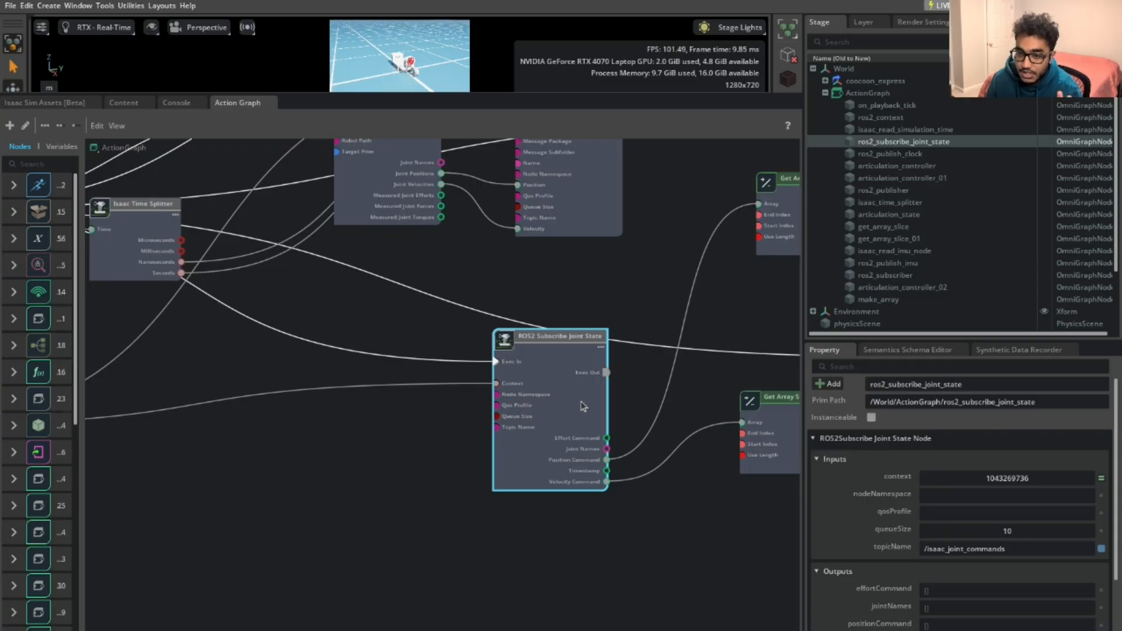
pyautogui.scroll(-1, 639, 409)
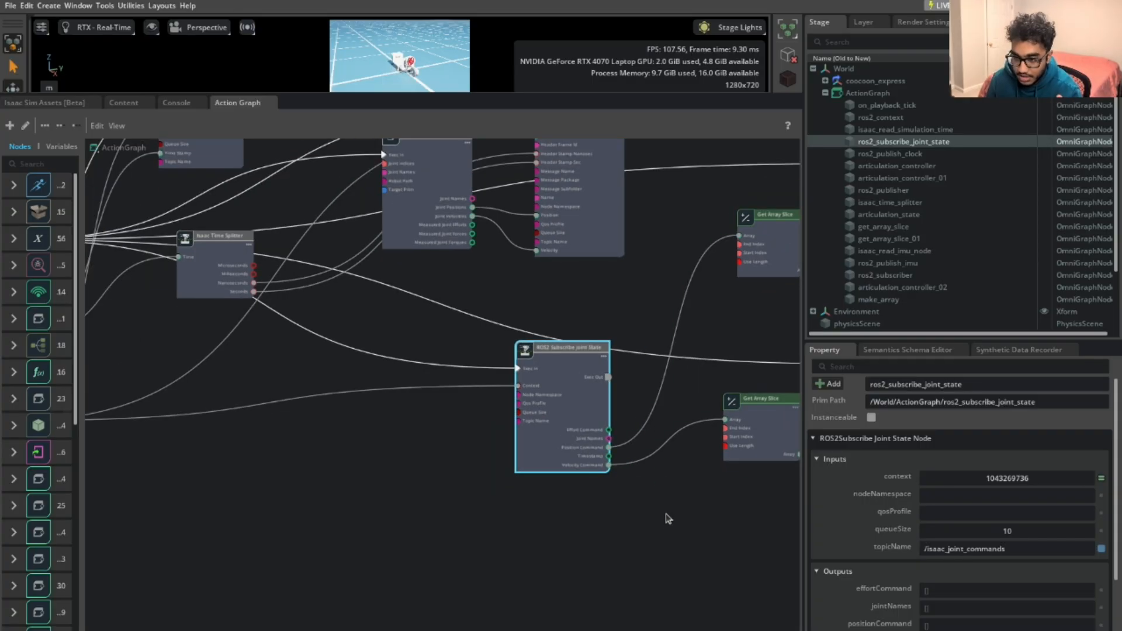
pyautogui.moveTo(669, 514); pyautogui.dragTo(578, 522, button='middle')
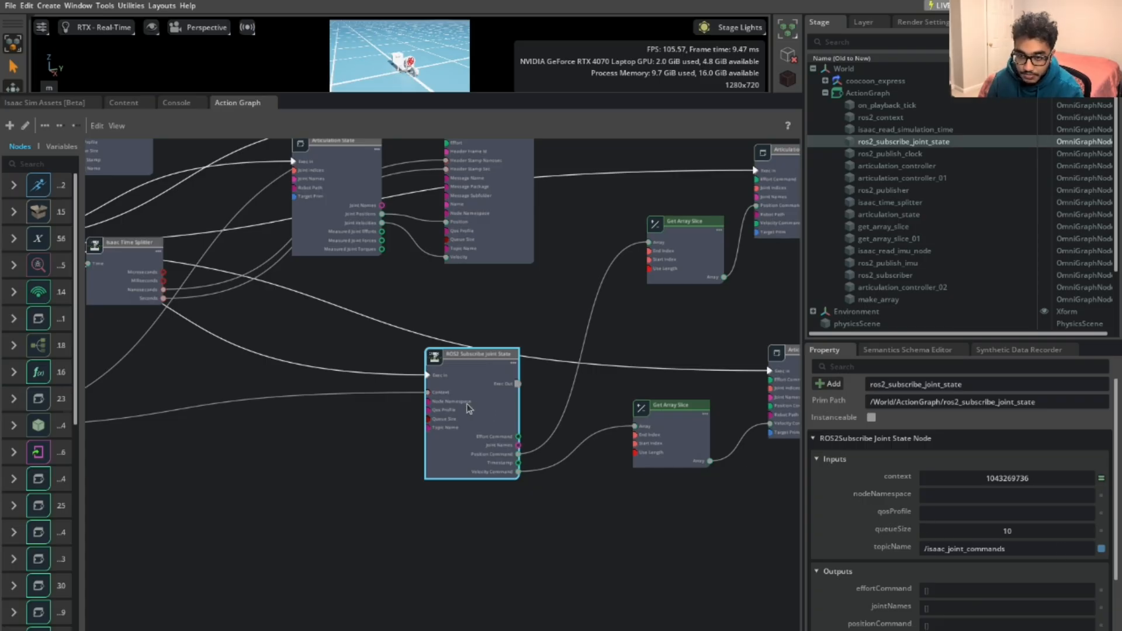
pyautogui.scroll(4, 416, 377)
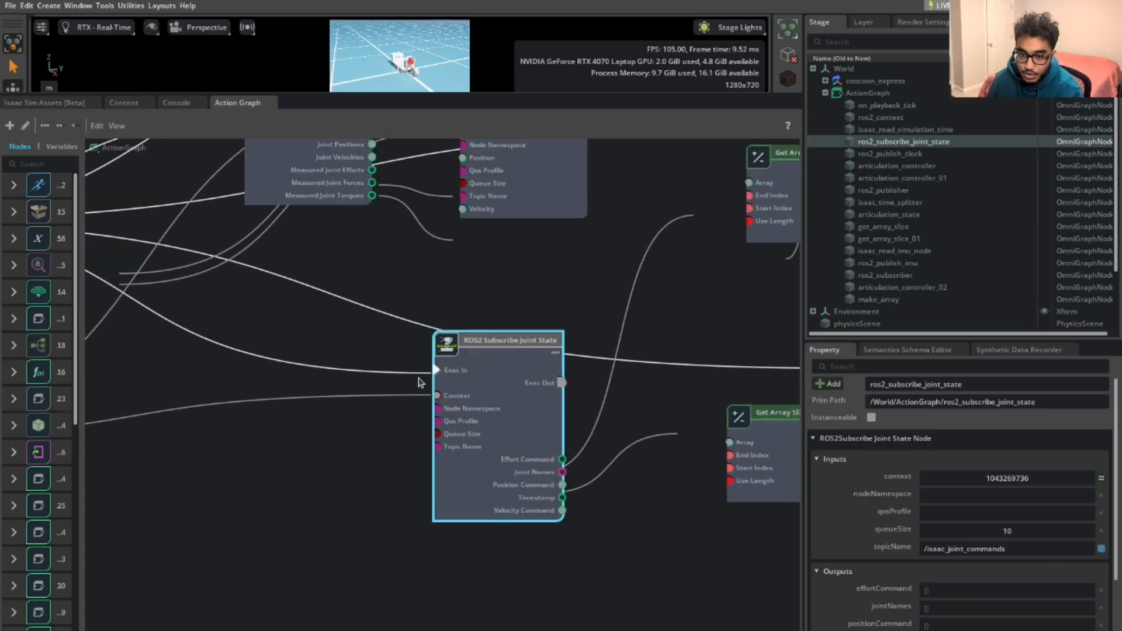
pyautogui.click(418, 369)
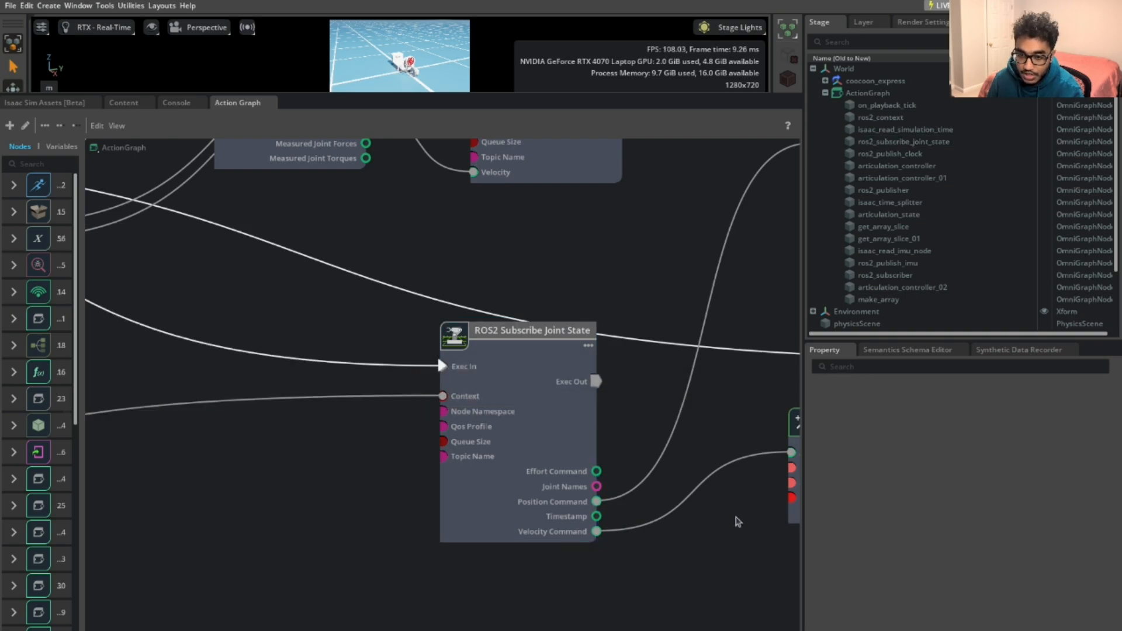
pyautogui.moveTo(676, 571); pyautogui.dragTo(566, 562, button='middle')
pyautogui.click(398, 442)
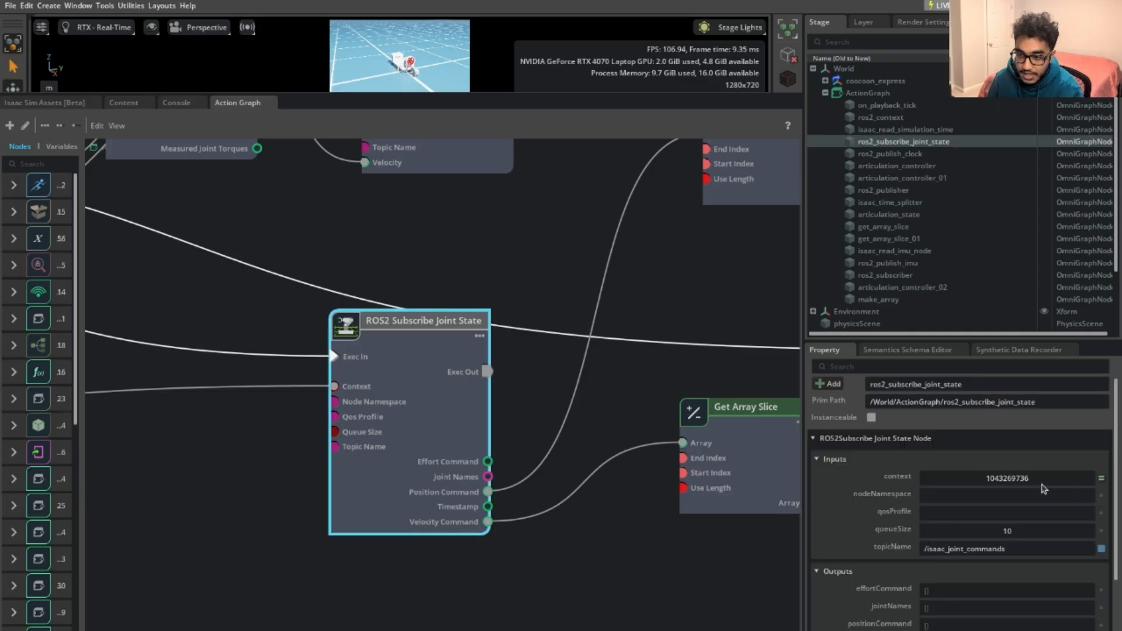
pyautogui.scroll(1, 1025, 483)
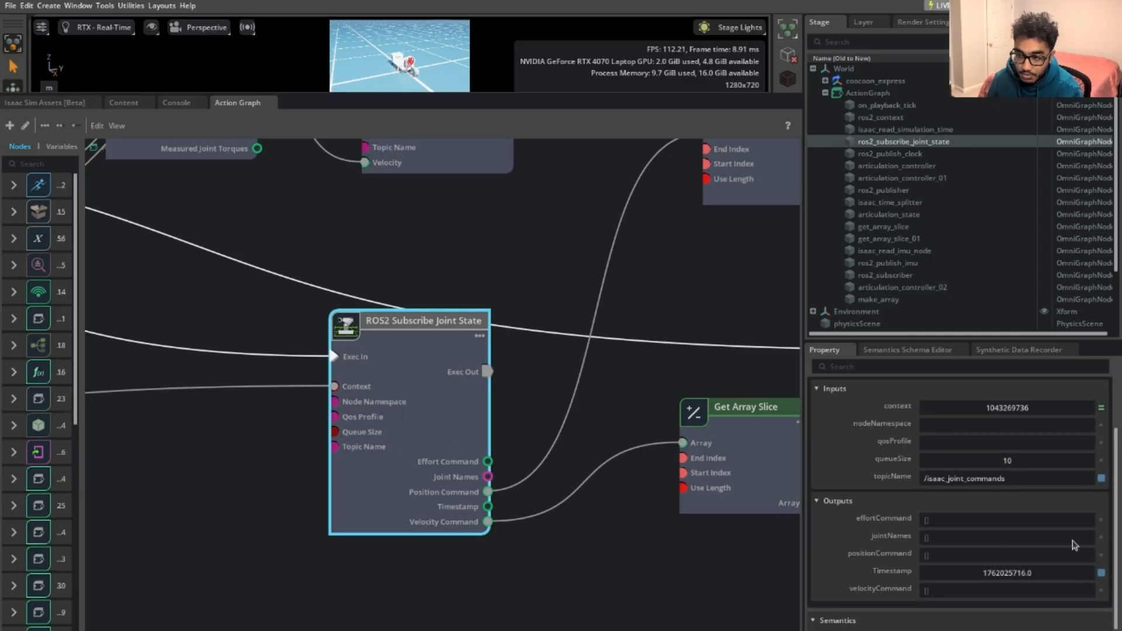
# Connect the subscriber's Position Command to a Get Array Slice's Array input, repositioning both nodes
pyautogui.moveTo(677, 546); pyautogui.dragTo(599, 547, button='middle')
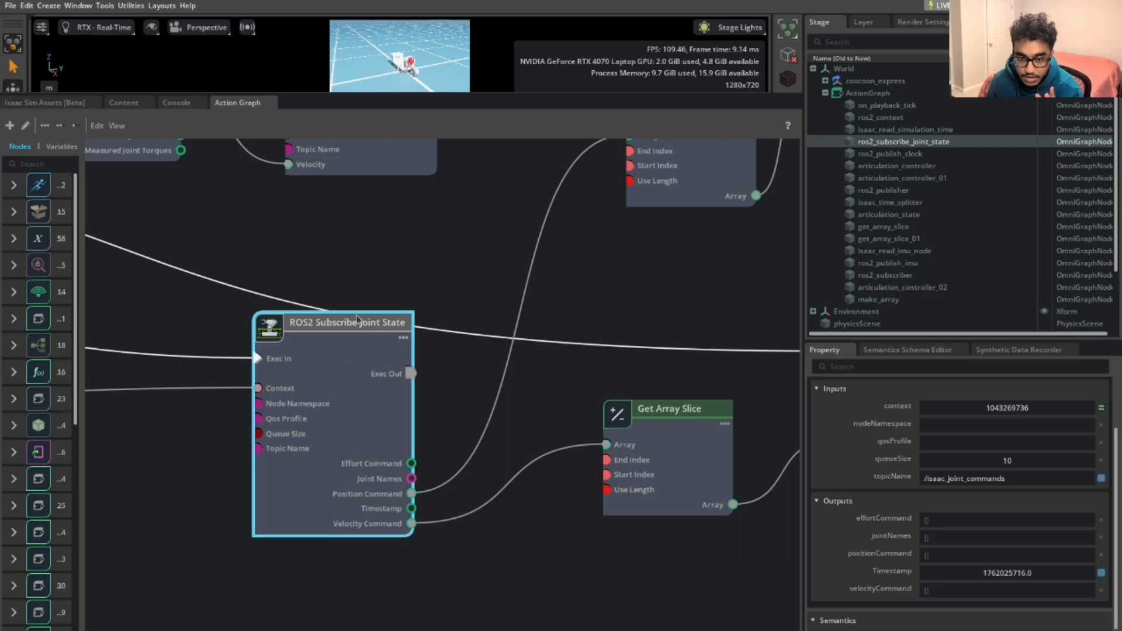
pyautogui.scroll(-3, 479, 351)
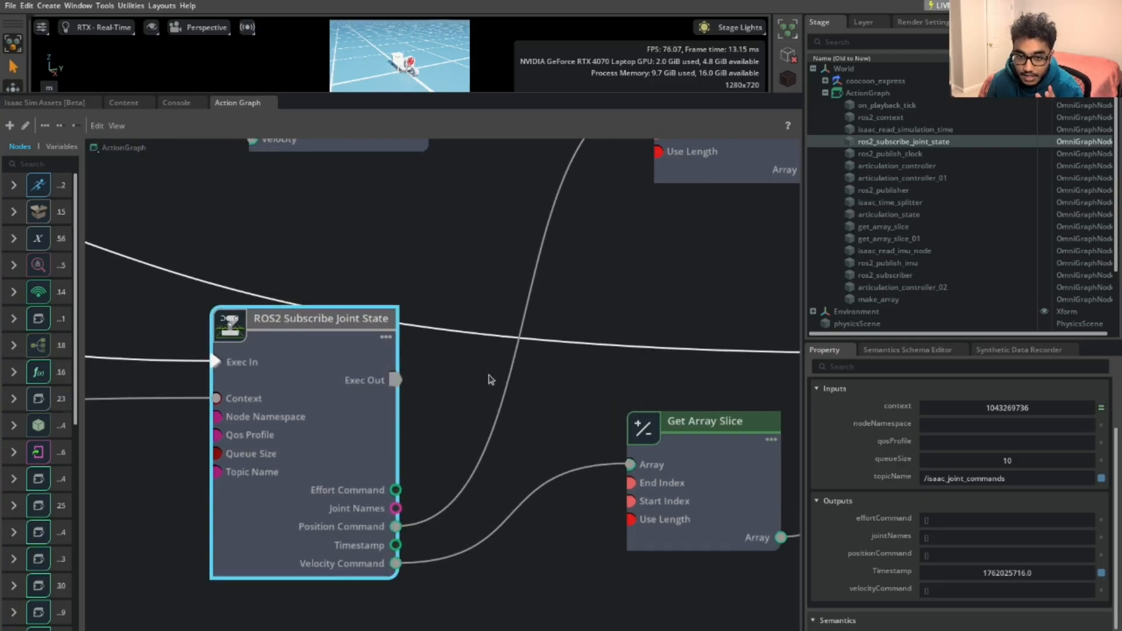
pyautogui.moveTo(484, 376); pyautogui.dragTo(496, 413, button='middle')
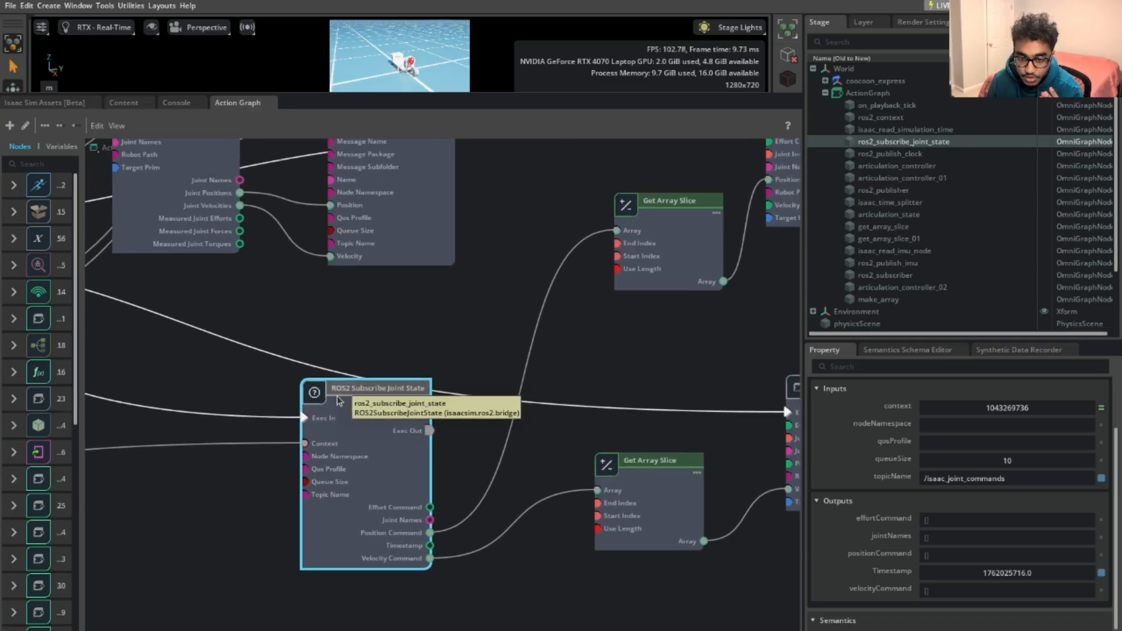
pyautogui.moveTo(445, 371)
pyautogui.mouseDown(button='middle')
pyautogui.moveTo(420, 568)
pyautogui.moveTo(466, 380)
pyautogui.mouseUp(button='middle')
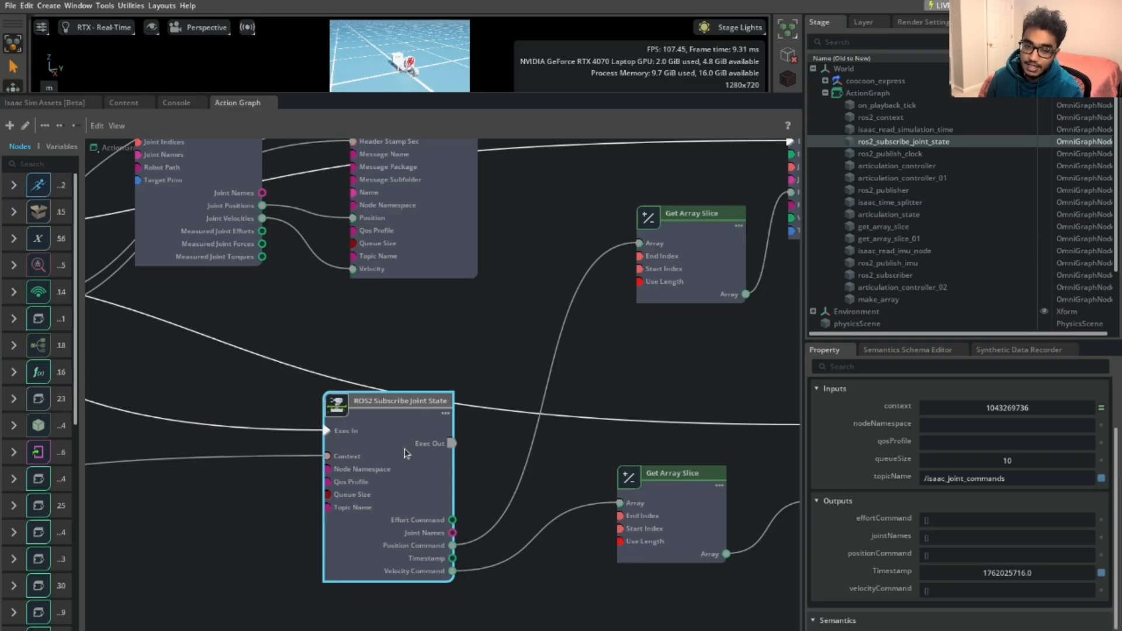
pyautogui.scroll(3, 401, 483)
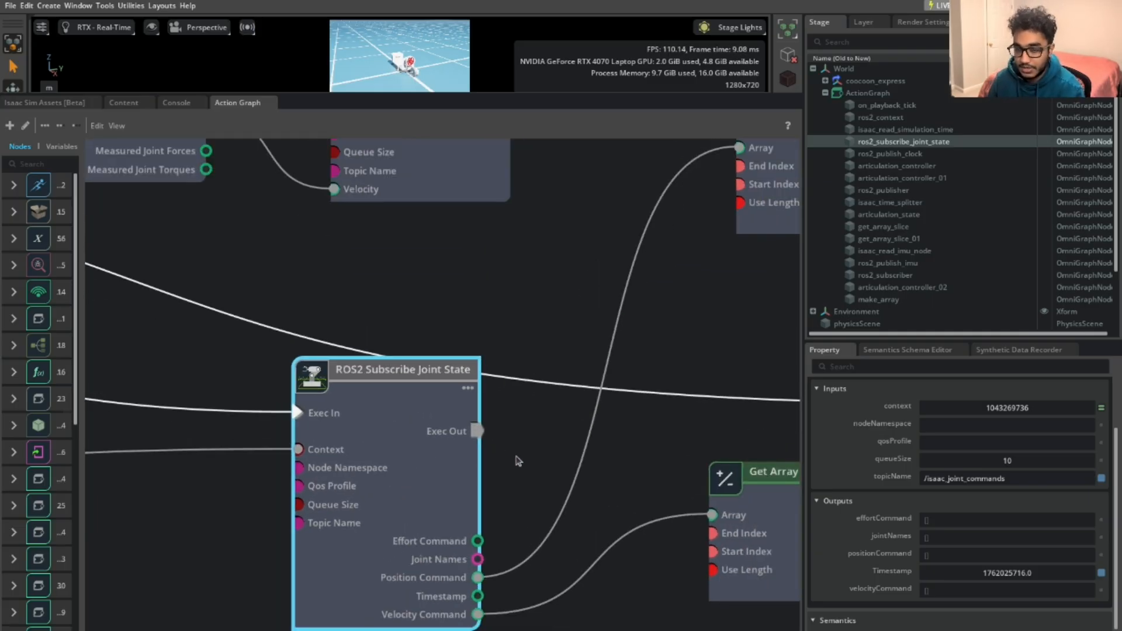
pyautogui.moveTo(518, 461); pyautogui.dragTo(351, 413, button='middle')
pyautogui.scroll(-2, 453, 476)
pyautogui.moveTo(532, 374); pyautogui.dragTo(462, 400, button='middle')
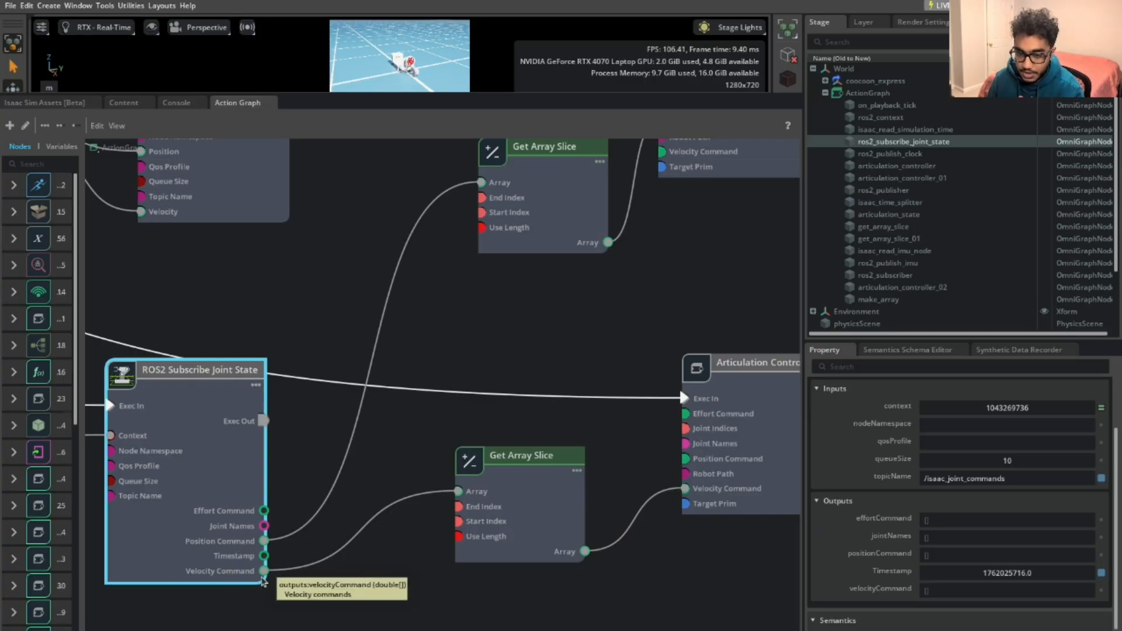
pyautogui.moveTo(399, 453); pyautogui.dragTo(386, 485, button='middle')
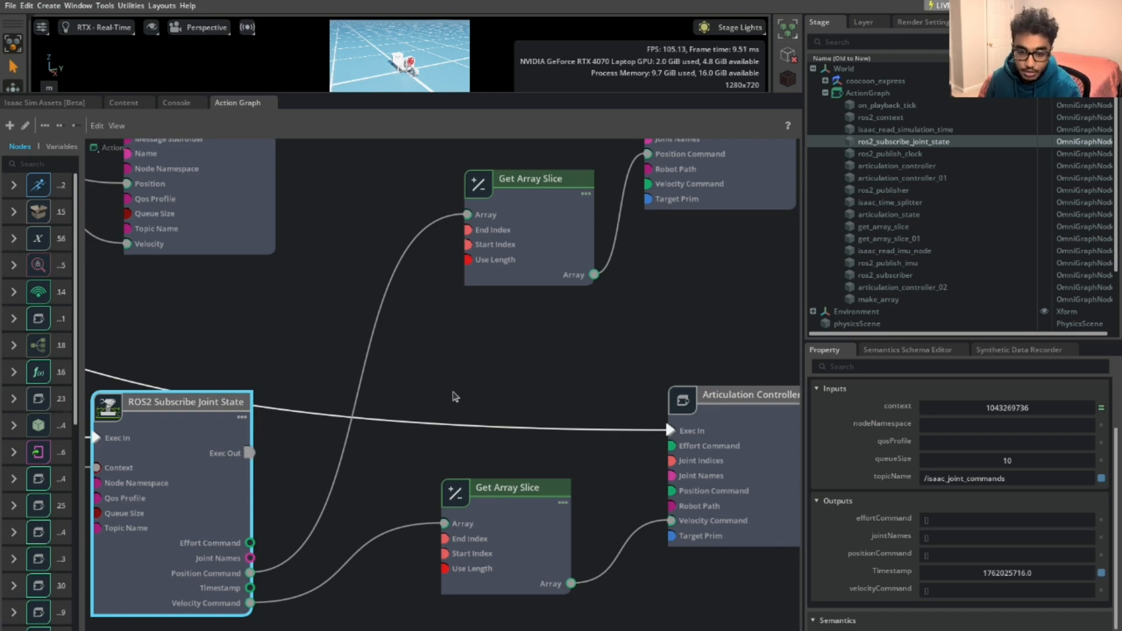
# Bring both Articulation Controllers into view and check the upper controller's Position Command wiring
pyautogui.moveTo(491, 368); pyautogui.dragTo(549, 345, button='middle')
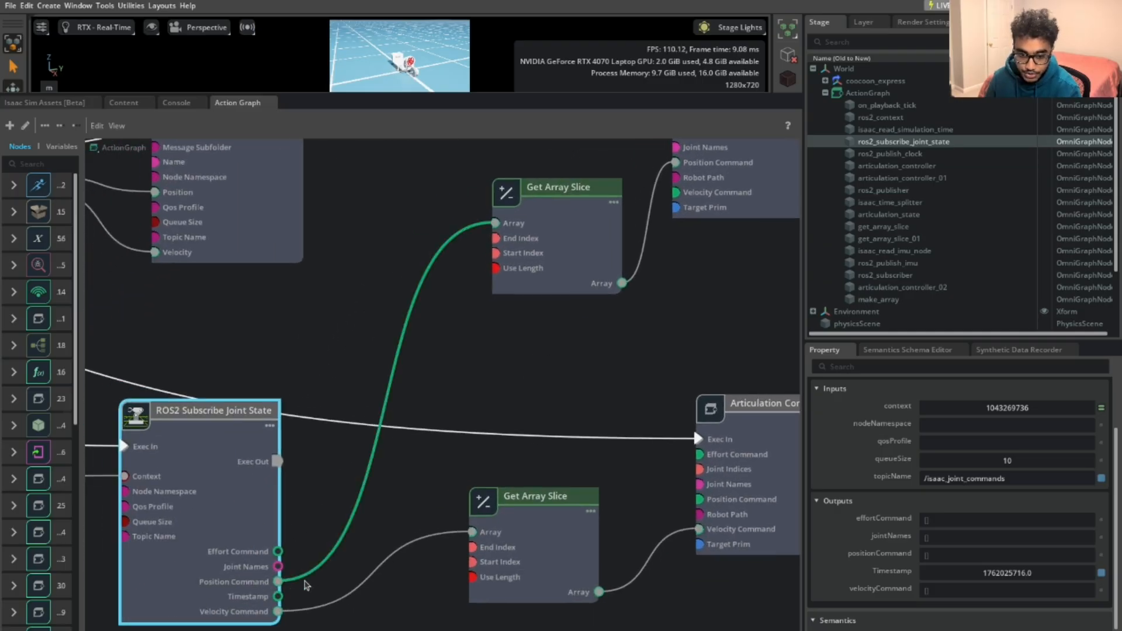
pyautogui.moveTo(685, 267); pyautogui.dragTo(618, 345, button='middle')
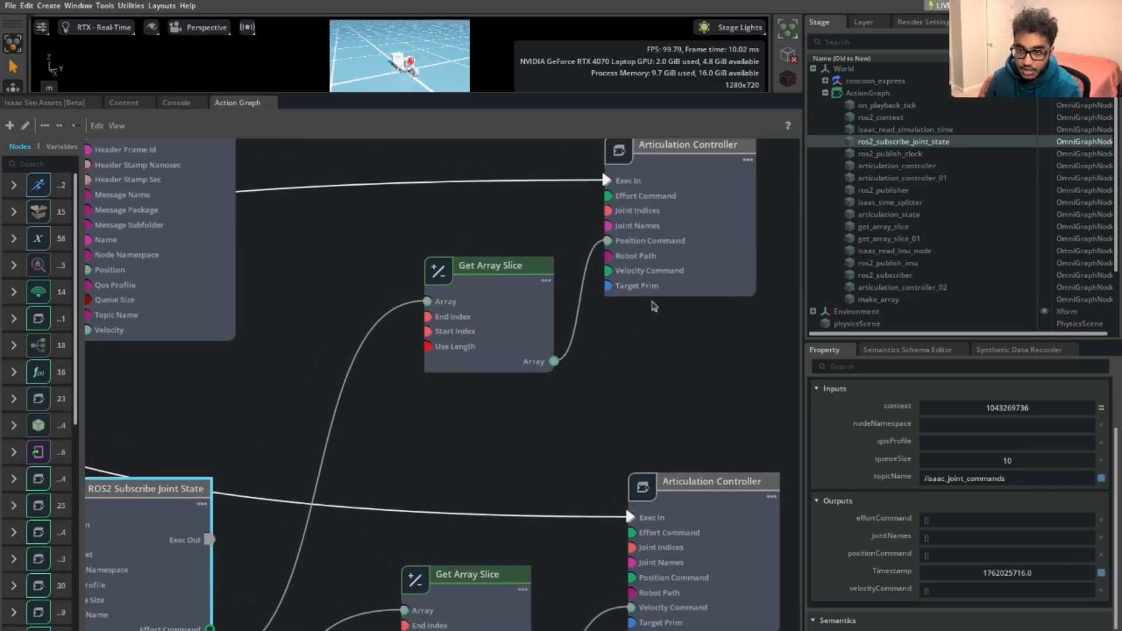
pyautogui.moveTo(610, 429); pyautogui.dragTo(646, 283, button='middle')
pyautogui.scroll(2, 456, 408)
pyautogui.scroll(-1, 208, 549)
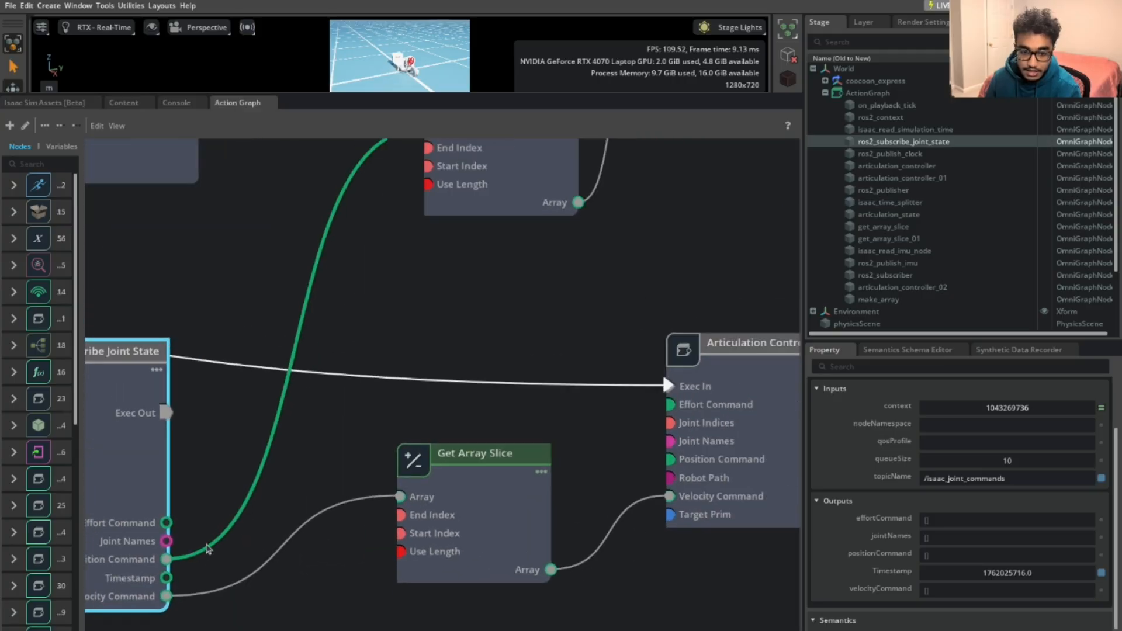
pyautogui.scroll(-3, 209, 548)
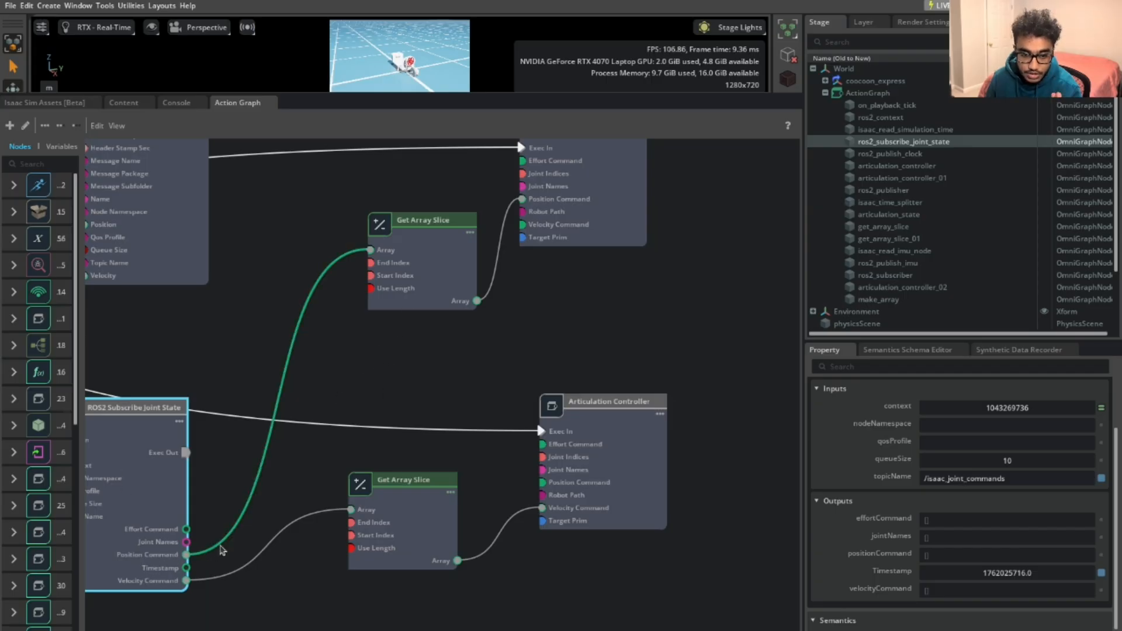
pyautogui.click(424, 267)
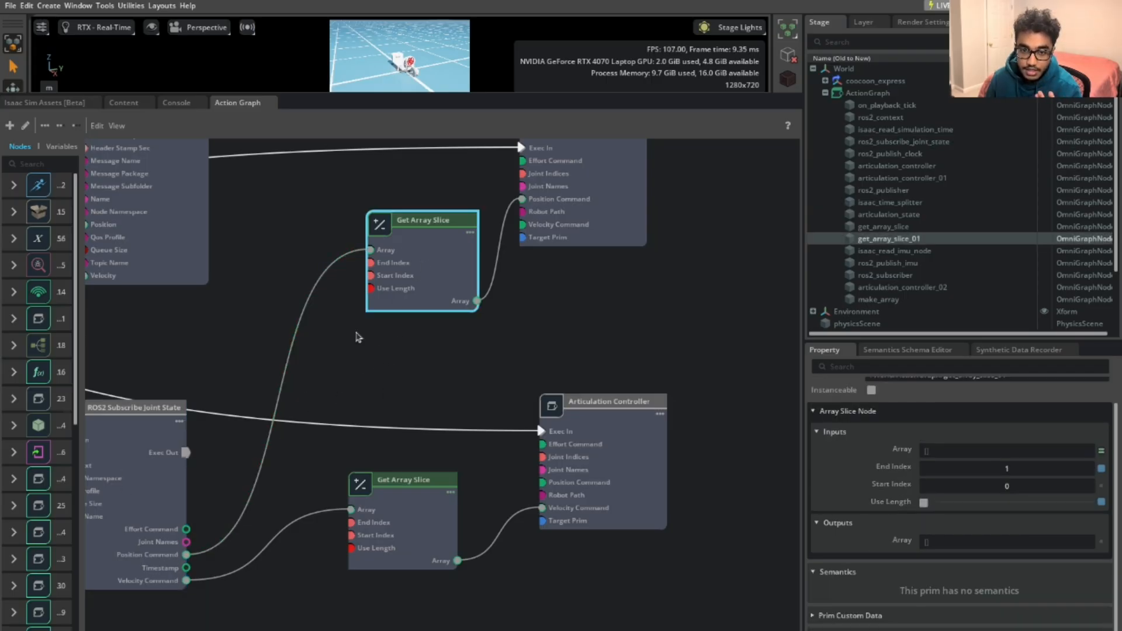
pyautogui.click(200, 555)
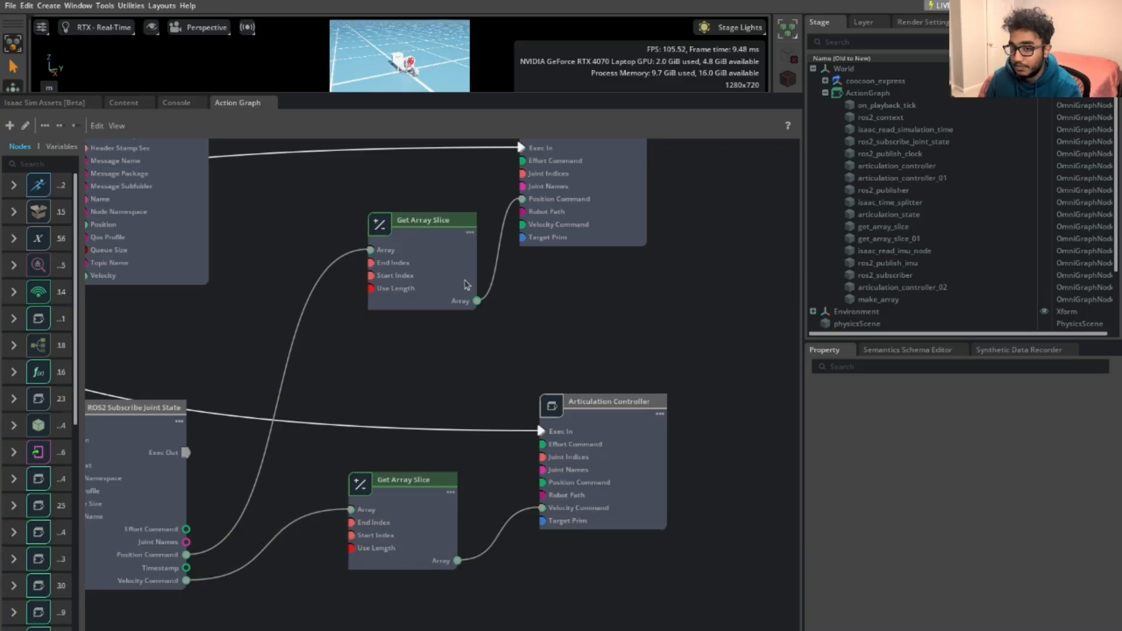
pyautogui.click(443, 275)
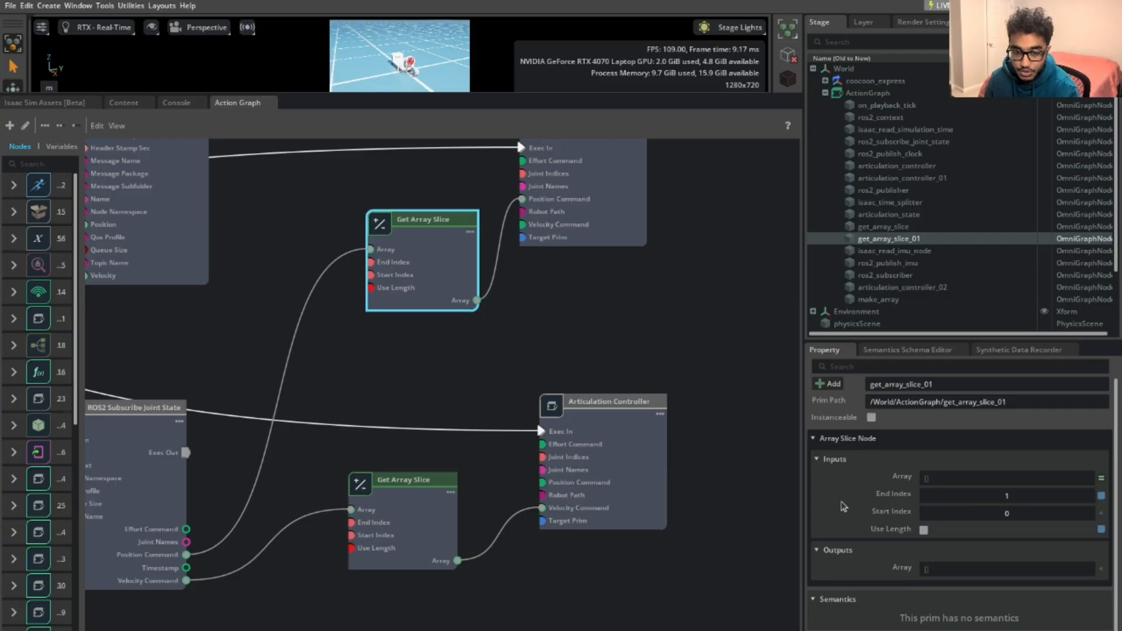
pyautogui.click(393, 557)
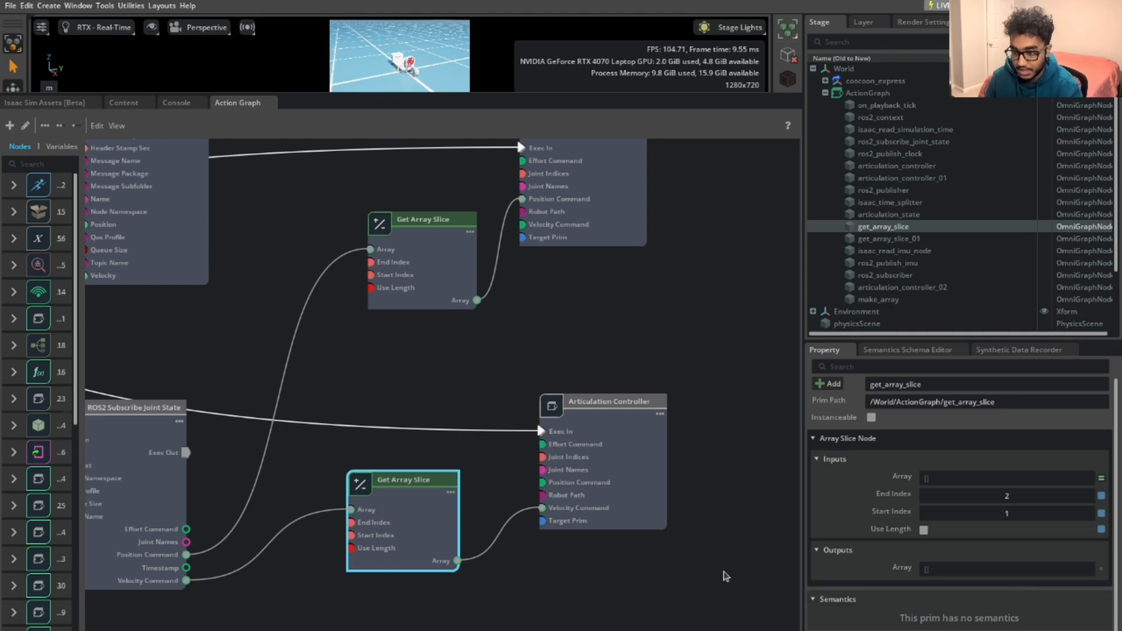
pyautogui.moveTo(678, 453); pyautogui.dragTo(654, 496, button='middle')
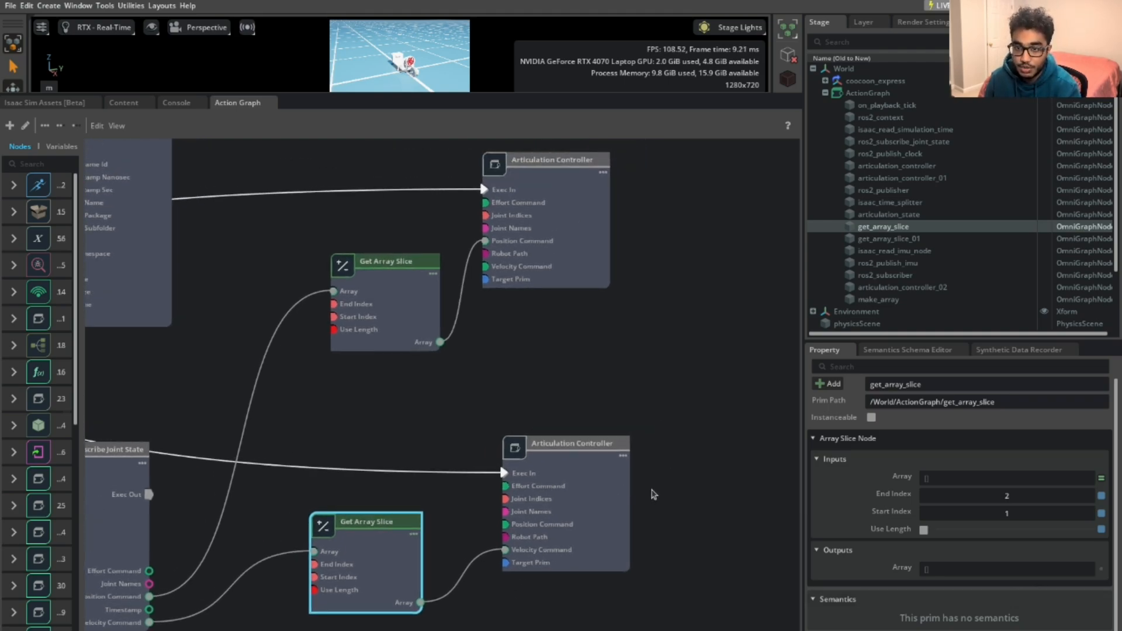
pyautogui.scroll(-5, 654, 495)
pyautogui.moveTo(693, 454); pyautogui.dragTo(679, 496, button='middle')
pyautogui.scroll(2, 676, 480)
pyautogui.scroll(-3, 664, 421)
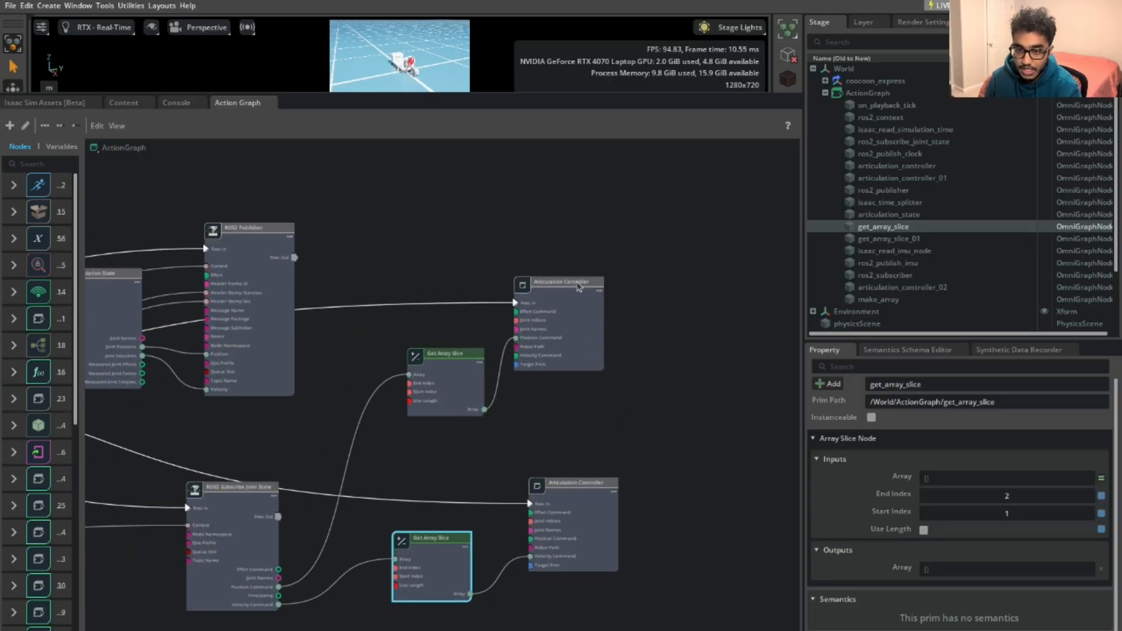
pyautogui.click(579, 280)
pyautogui.scroll(4, 660, 409)
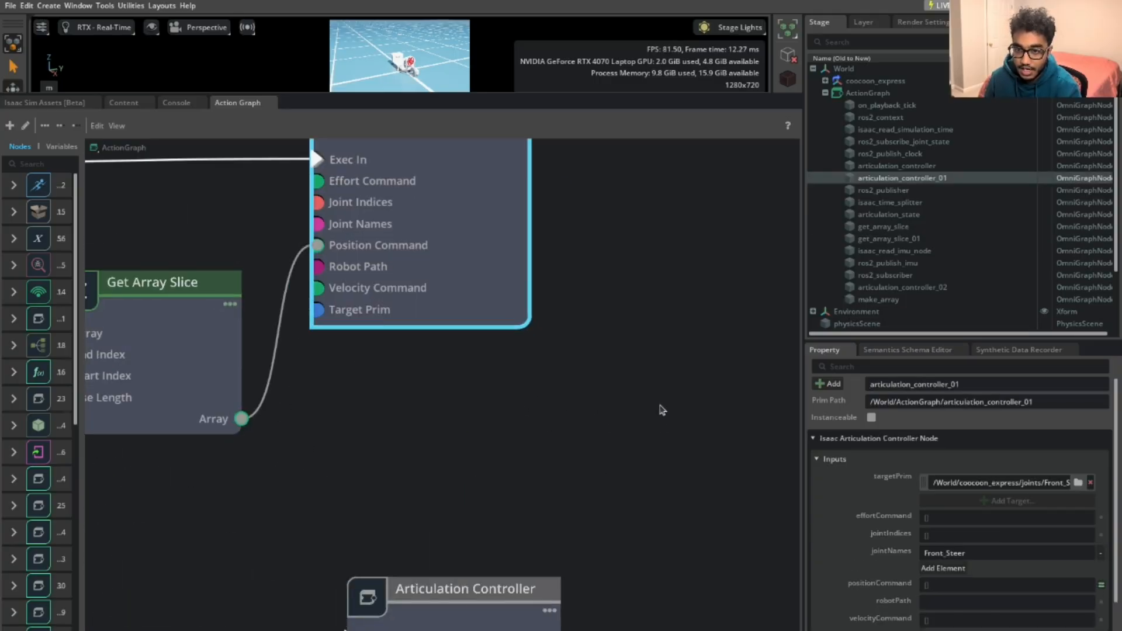
pyautogui.scroll(-4, 659, 409)
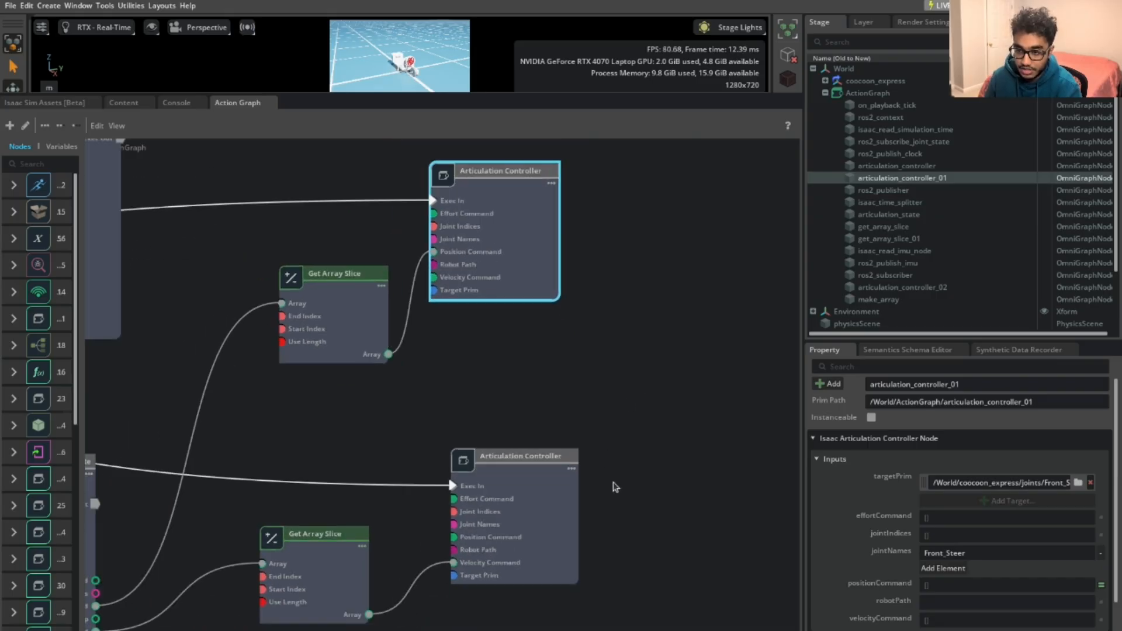
pyautogui.scroll(-3, 624, 296)
pyautogui.moveTo(489, 393); pyautogui.dragTo(737, 417, button='middle')
pyautogui.scroll(-3, 739, 417)
pyautogui.moveTo(489, 404); pyautogui.dragTo(433, 434, button='middle')
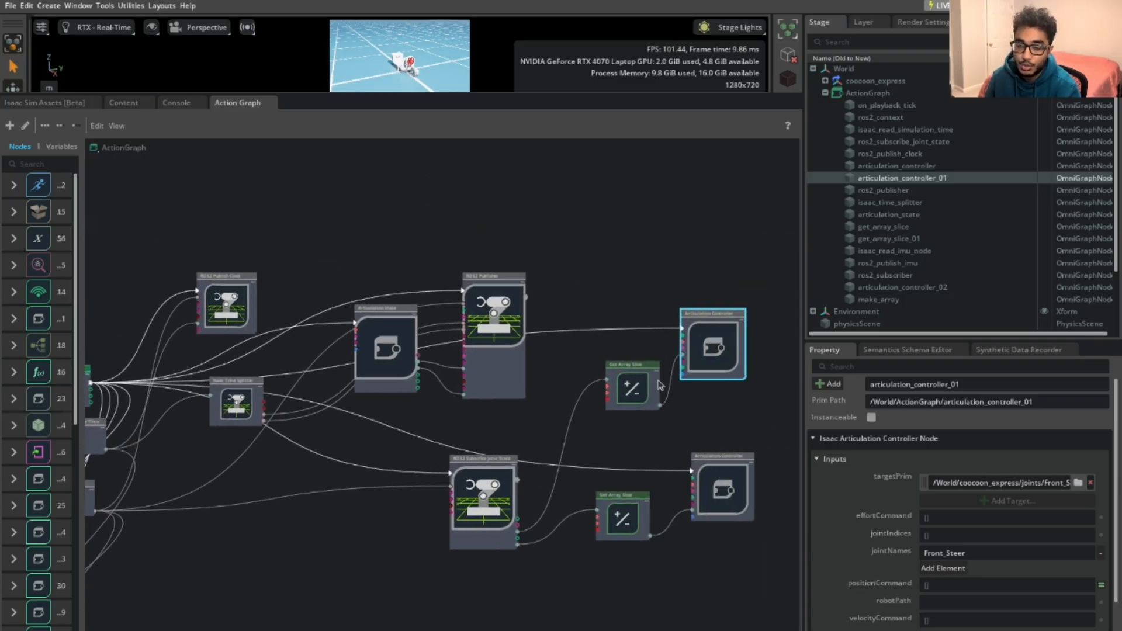
pyautogui.scroll(3, 660, 380)
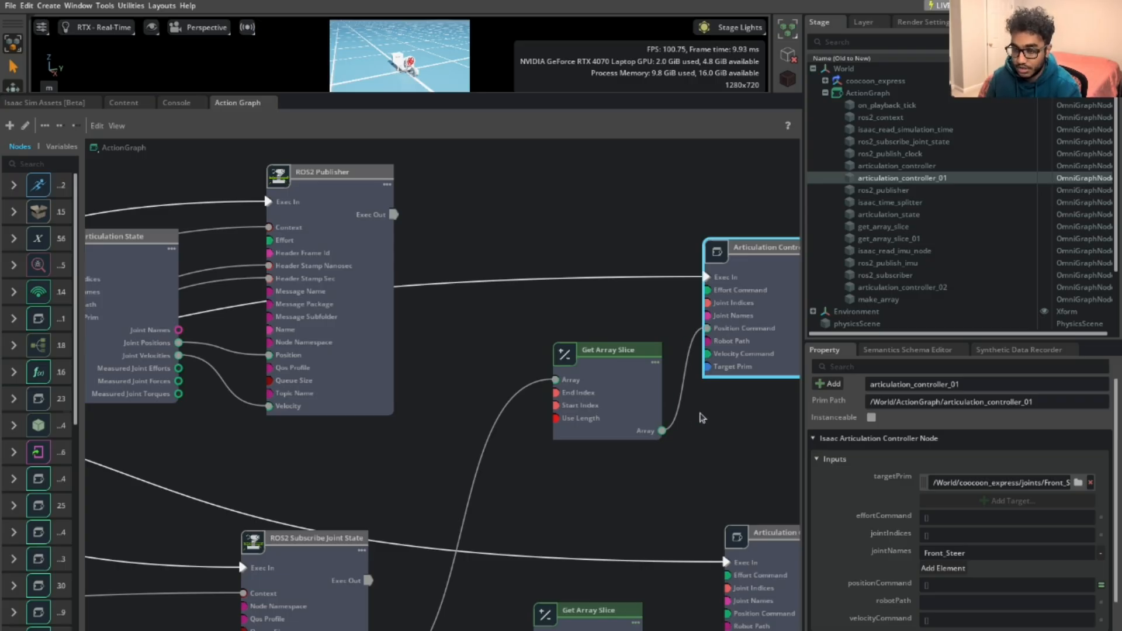
pyautogui.scroll(-2, 663, 380)
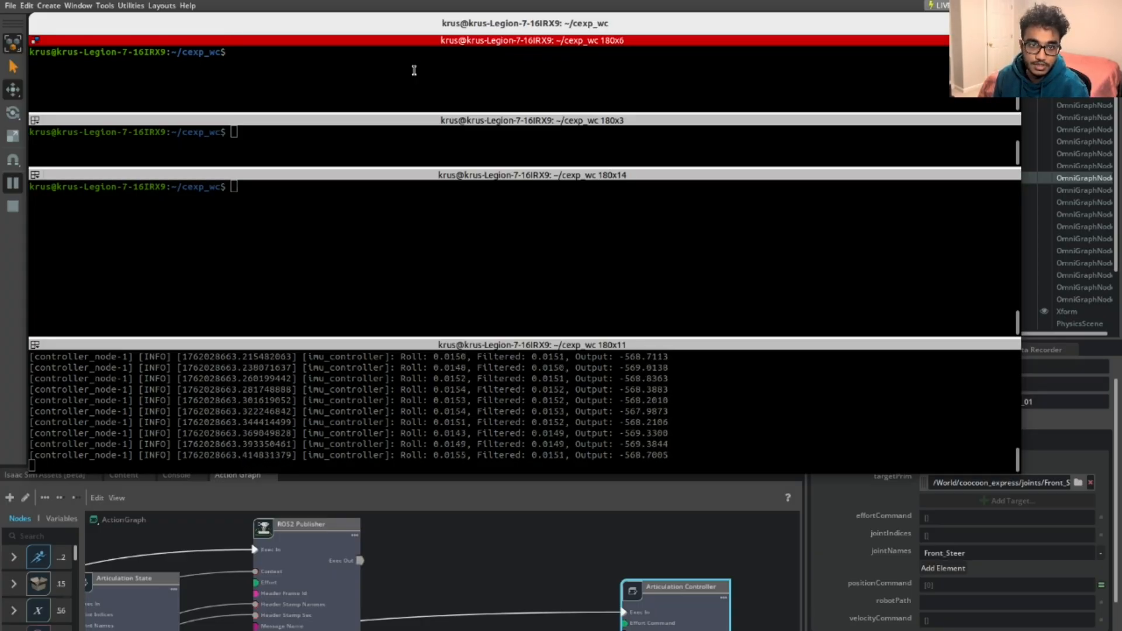
# Source install/setup.bash, then rerun ros2 launch cexp_gazebo spawn_cexp.launch.xml
pyautogui.write('source')
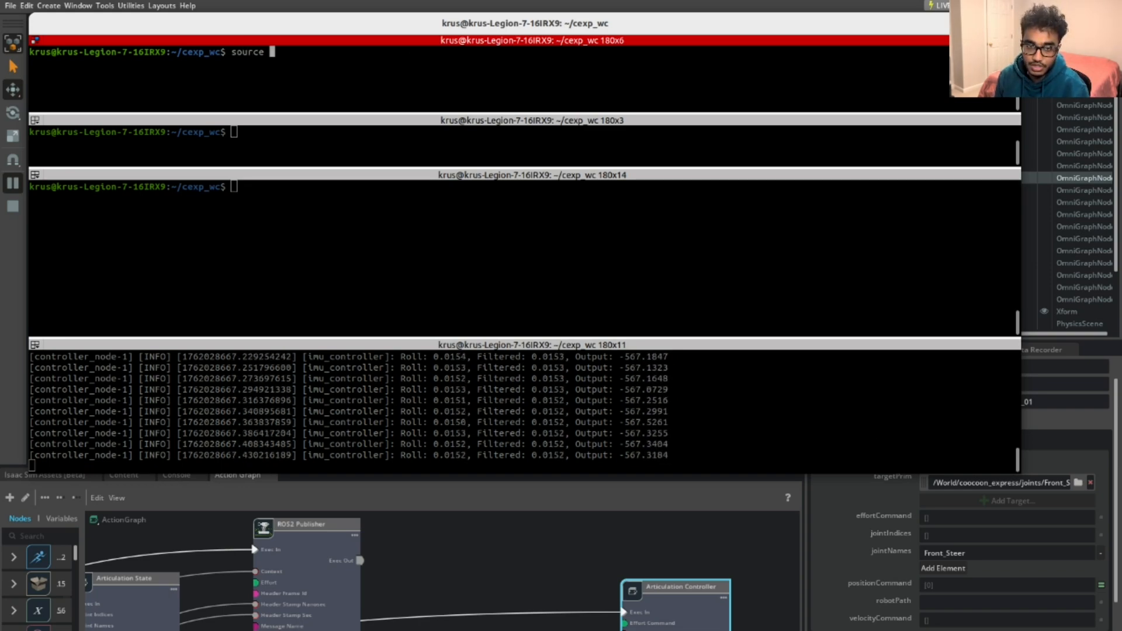
pyautogui.write('install/z')
pyautogui.press('BackSpace')
pyautogui.write('sa')
pyautogui.press('BackSpace')
pyautogui.press('Tab')
pyautogui.write('bash')
pyautogui.press('Return')
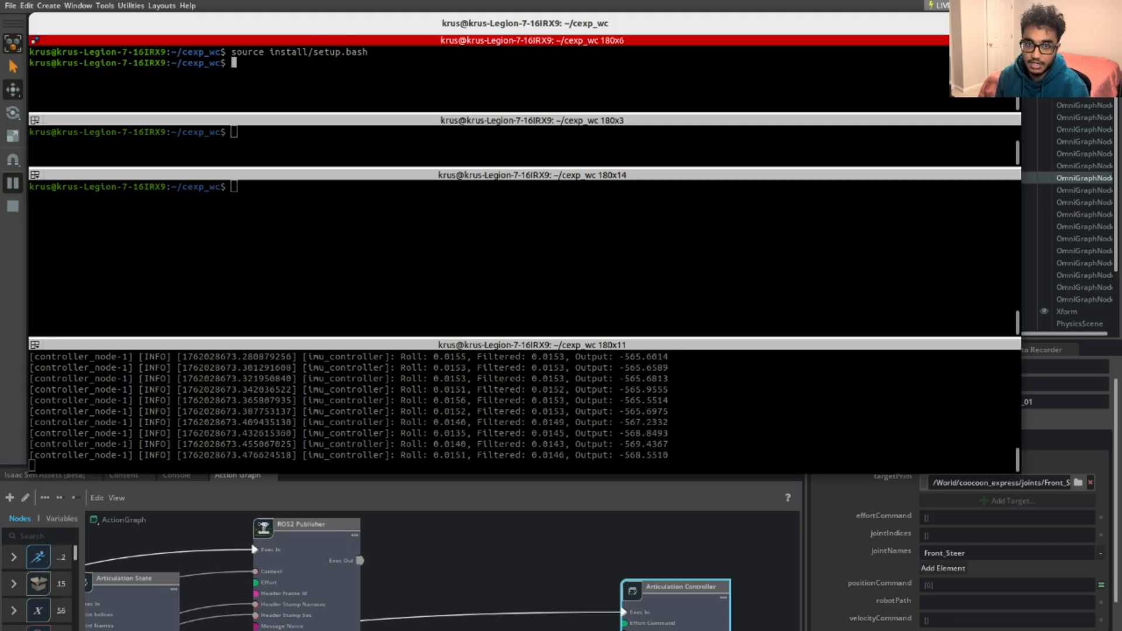
pyautogui.press('Up')
pyautogui.press('Up')
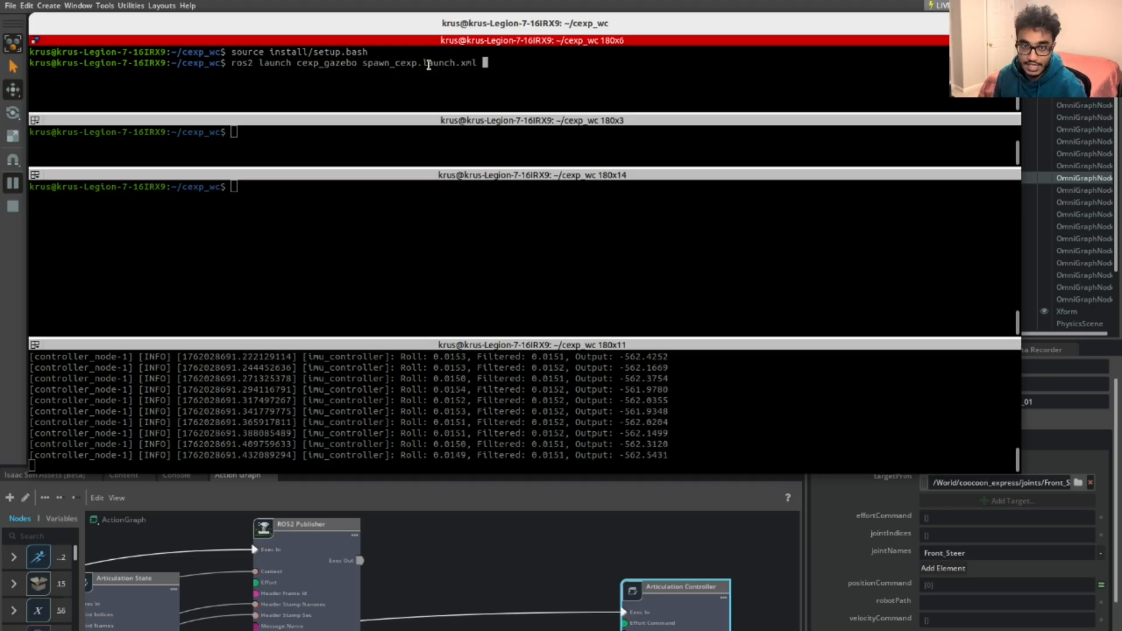
pyautogui.press('Return')
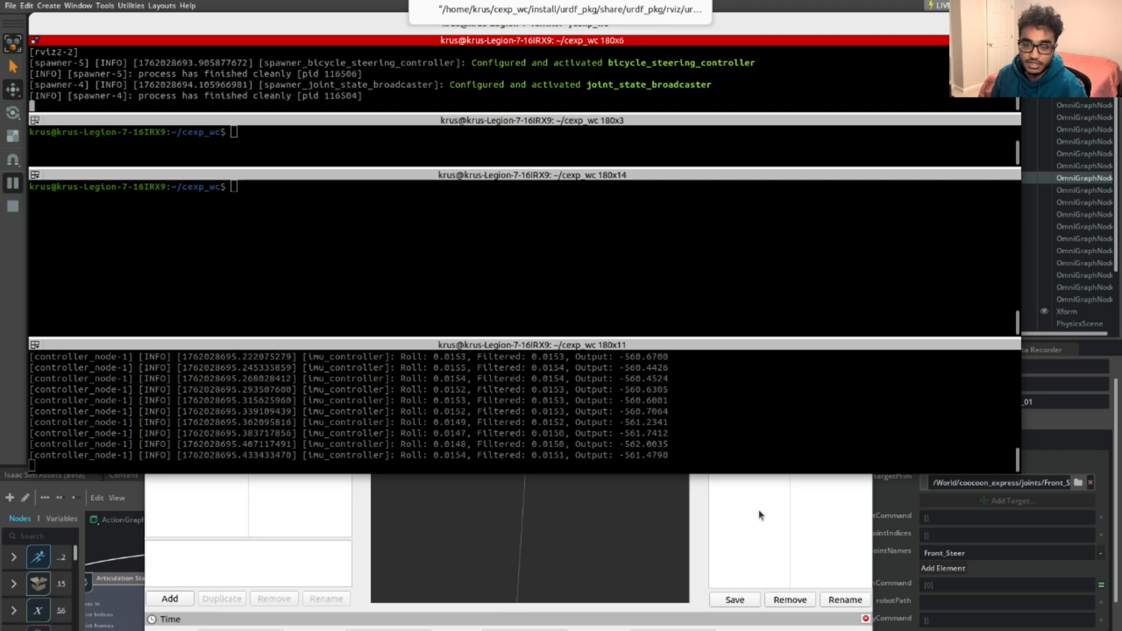
# In the second pane, rerun the my_twist_convertor teleop_with_convertor.launch.py launch
pyautogui.click(392, 148)
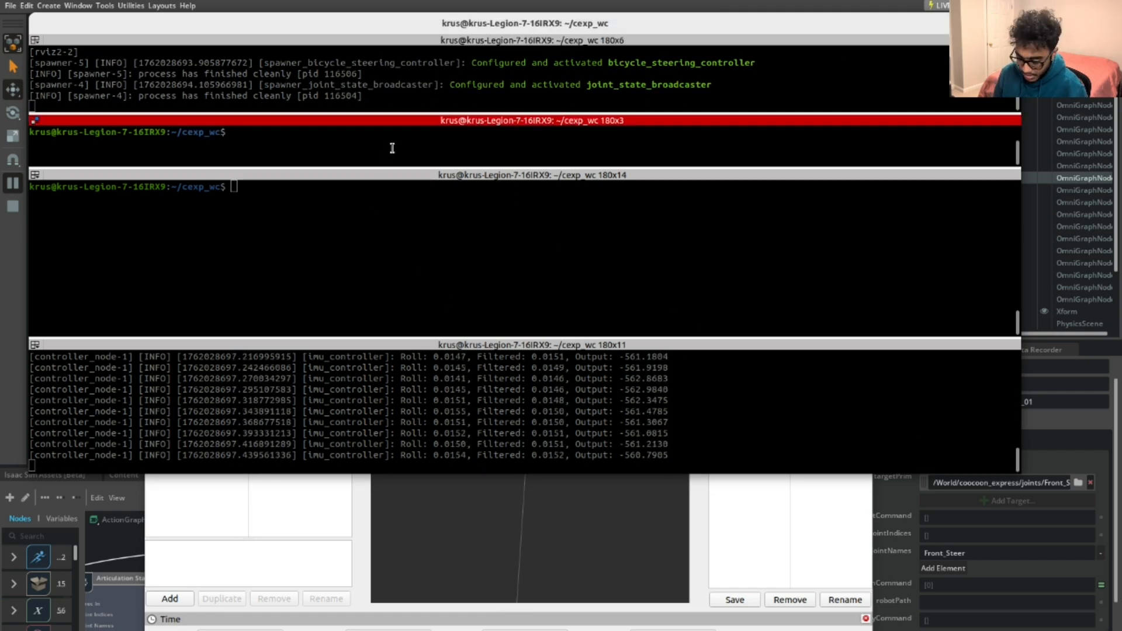
pyautogui.press('Up')
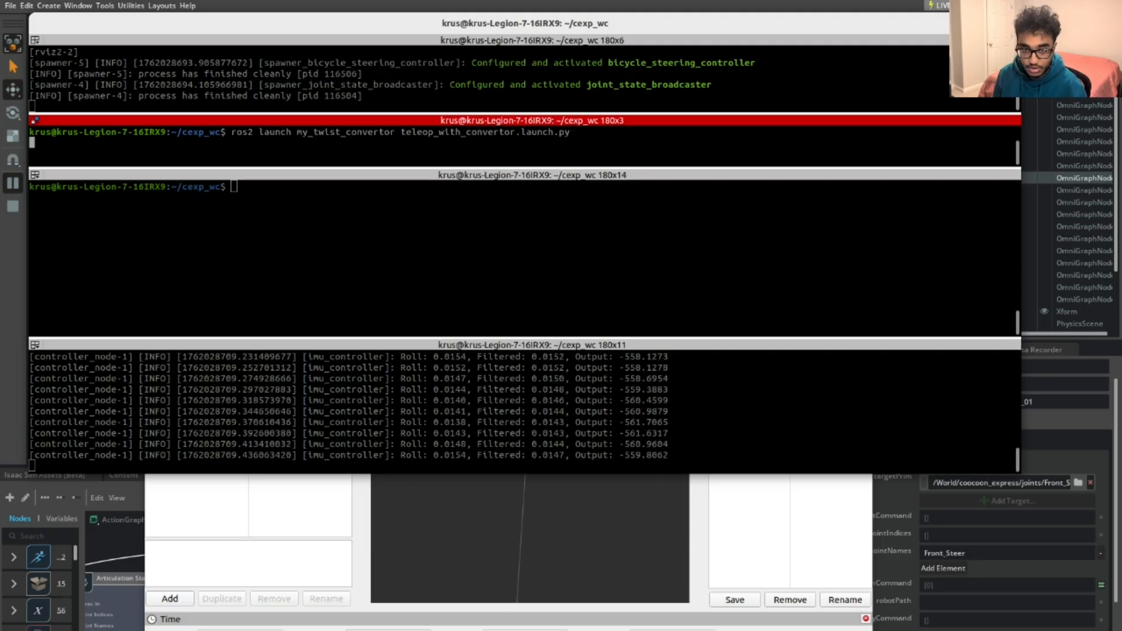
pyautogui.press('Return')
# In the third pane, start teleop_twist_keyboard and narrow the terminal to reveal Isaac Sim
pyautogui.click(274, 194)
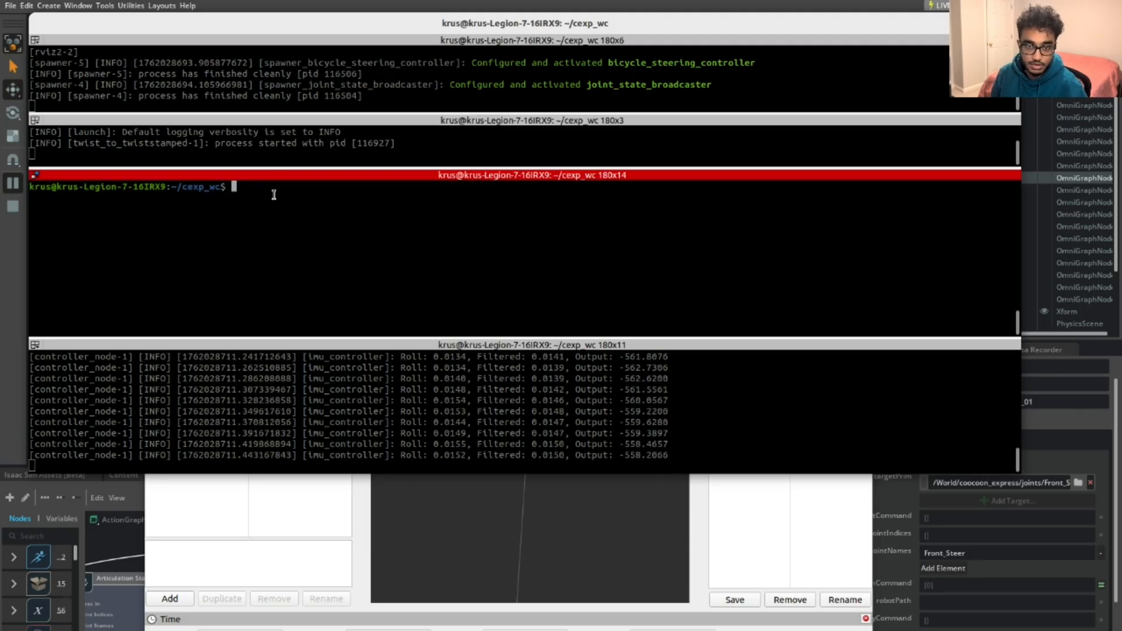
pyautogui.press('Up')
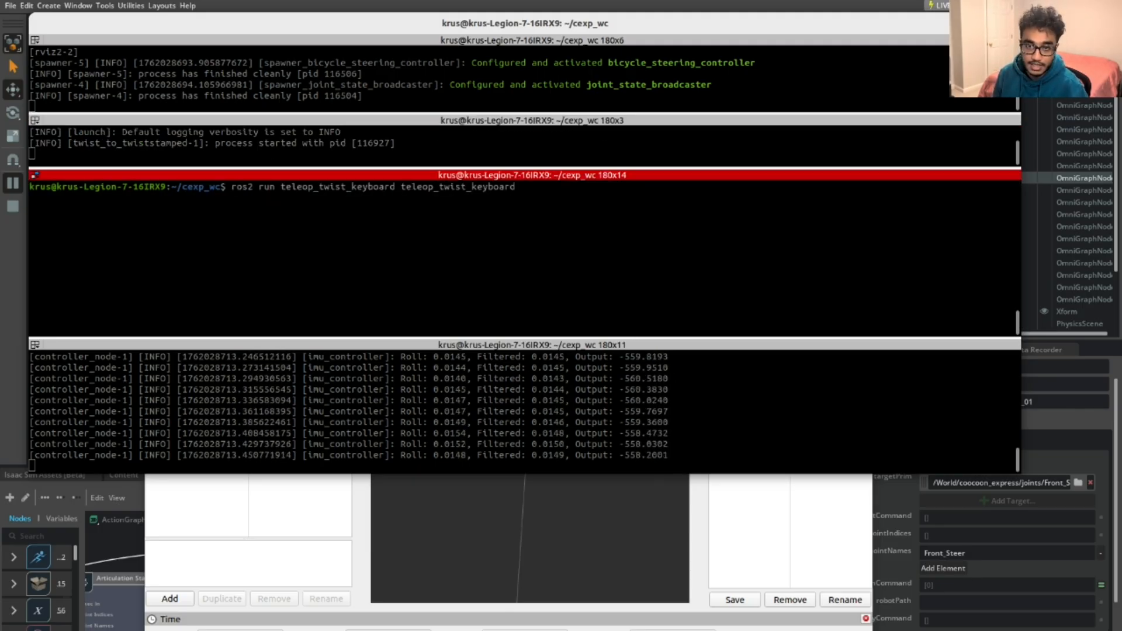
pyautogui.press('Return')
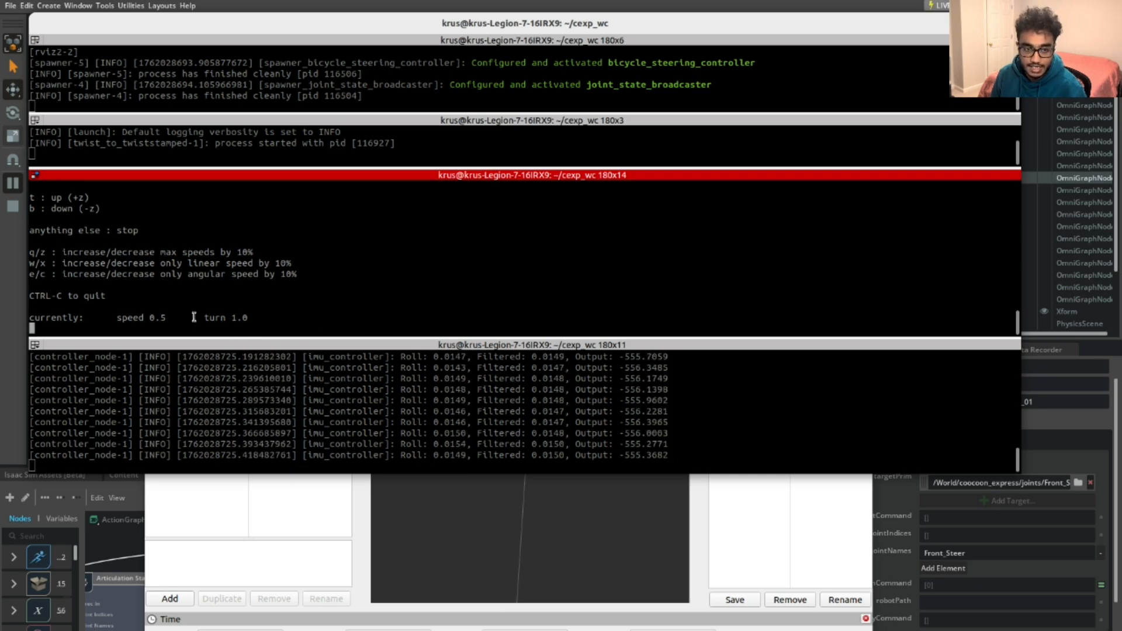
pyautogui.moveTo(29, 259); pyautogui.dragTo(685, 299)
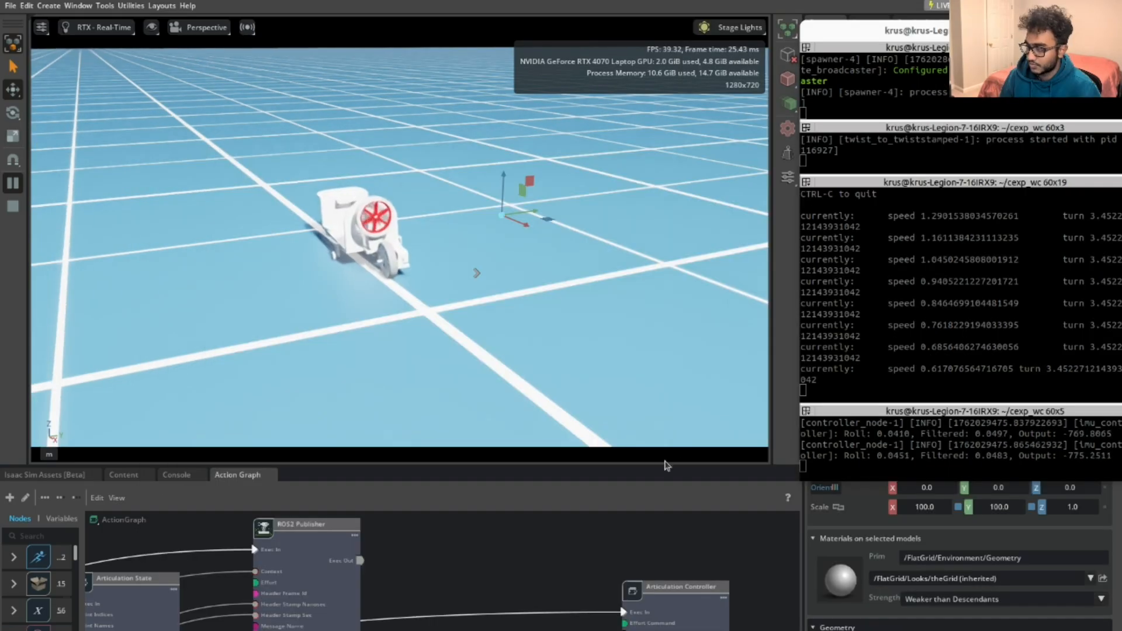
# Raise teleop speed and turn rates by 10% with q, then bring Isaac Sim forward
pyautogui.click(875, 376)
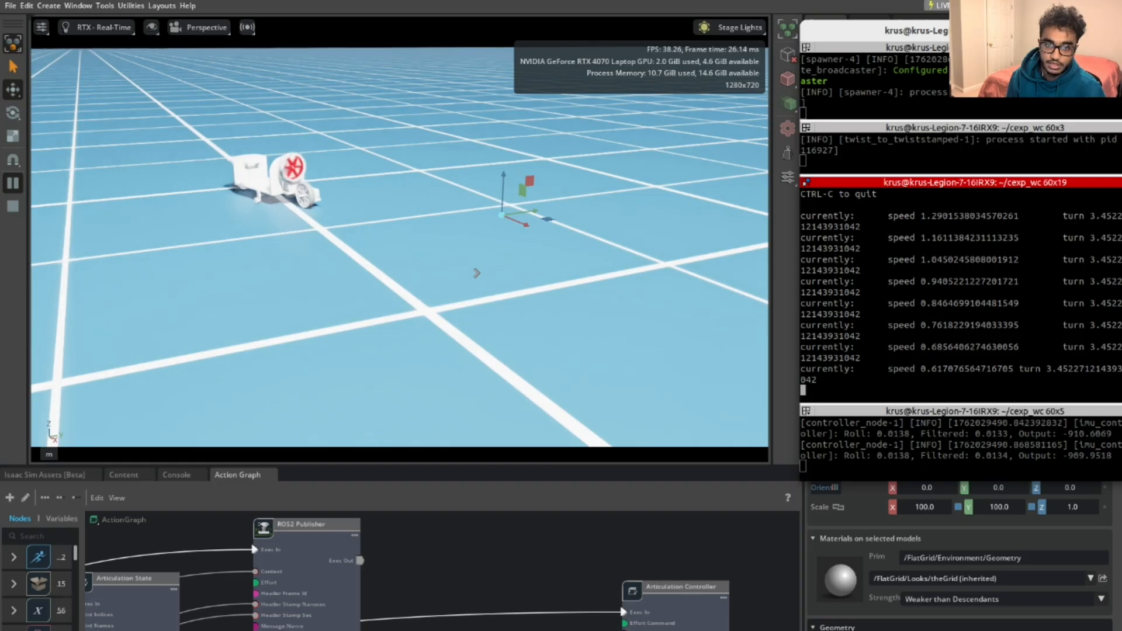
pyautogui.press('q')
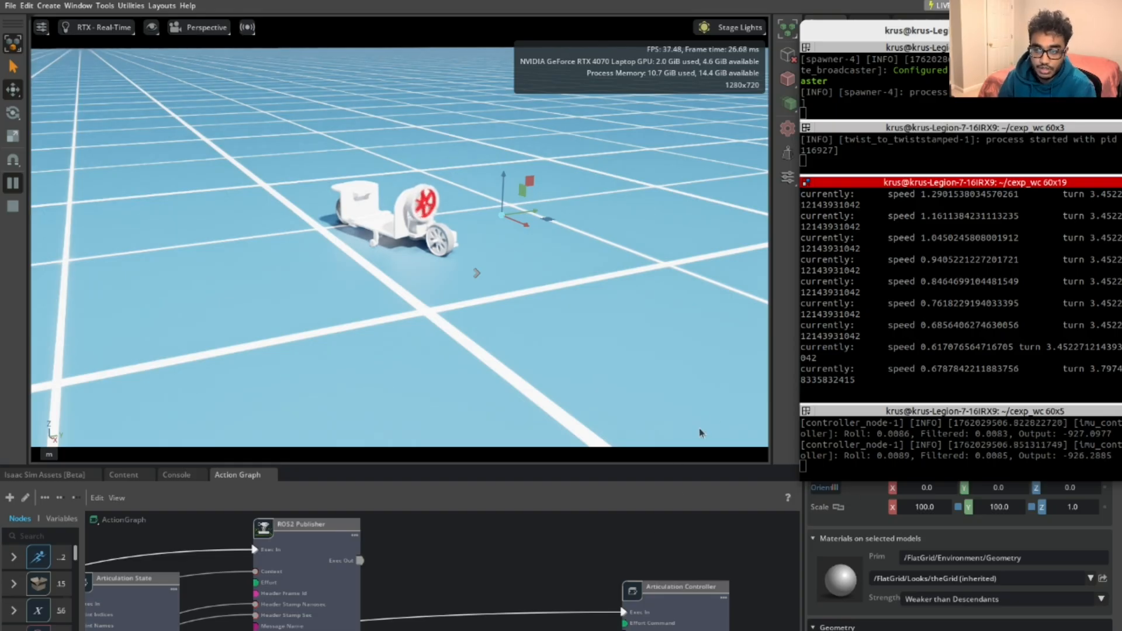
pyautogui.moveTo(645, 465); pyautogui.dragTo(661, 251)
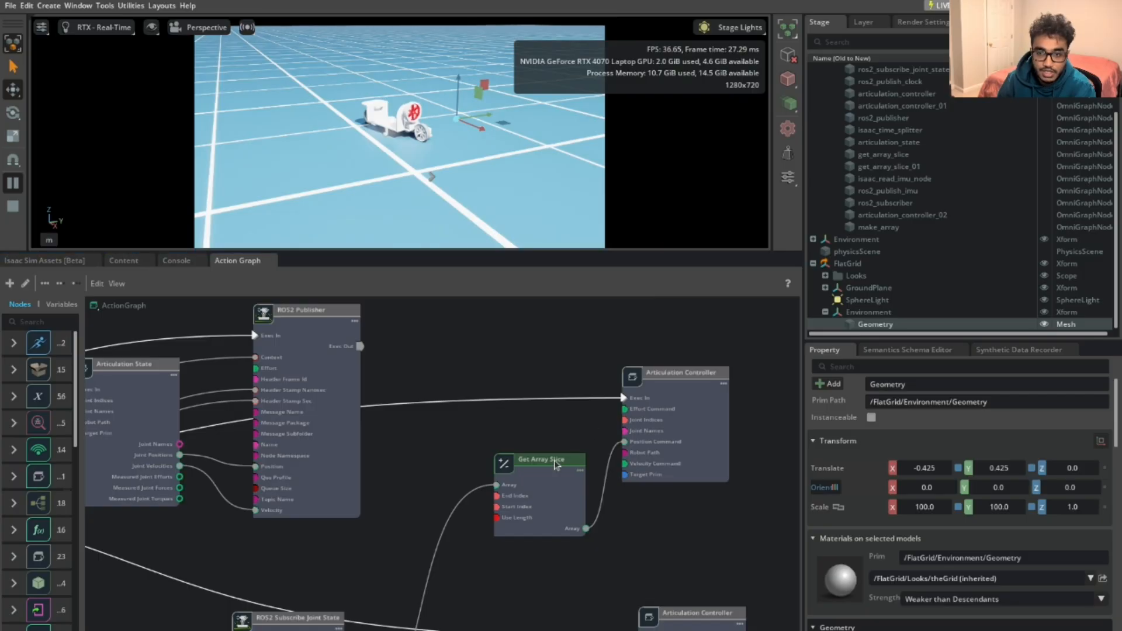
# Check the subscriber's outputs list Front_Steer and Rear_Wheel, then return to the terminal
pyautogui.scroll(-3, 482, 349)
pyautogui.moveTo(434, 499); pyautogui.dragTo(446, 359, button='middle')
pyautogui.scroll(3, 442, 382)
pyautogui.click(347, 453)
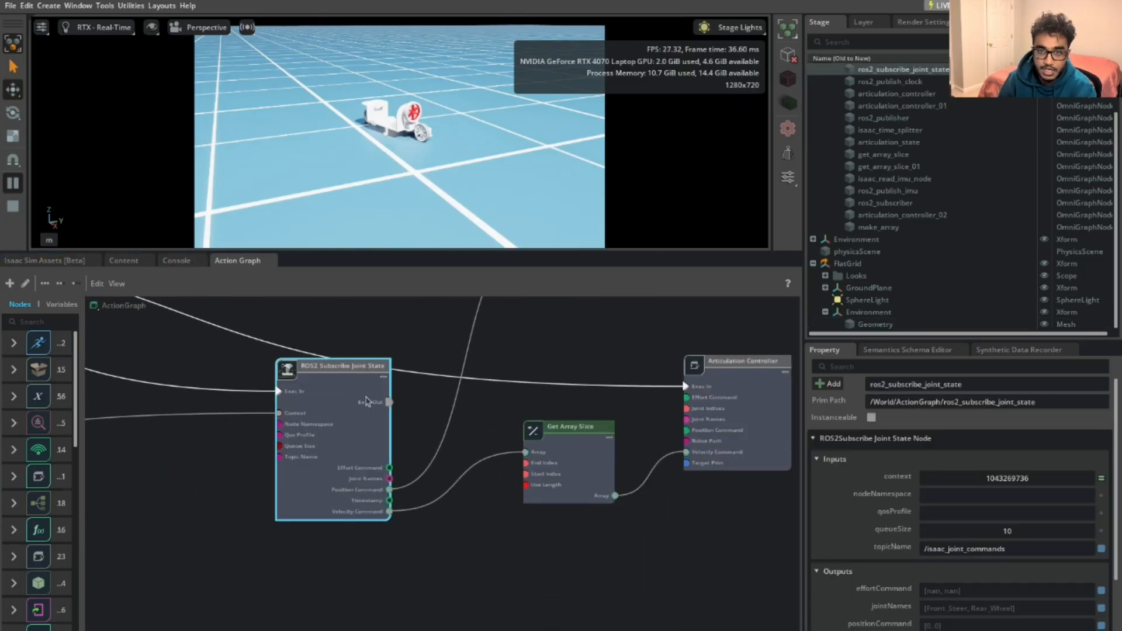
pyautogui.scroll(-3, 1030, 522)
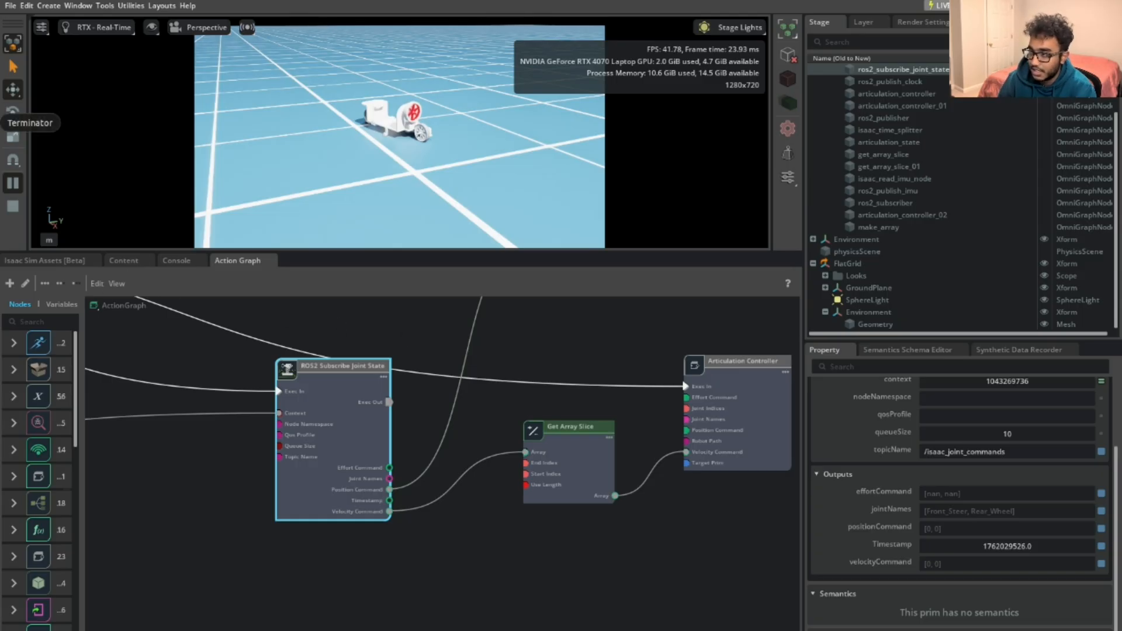
pyautogui.hotkey('alt', 'Tab')
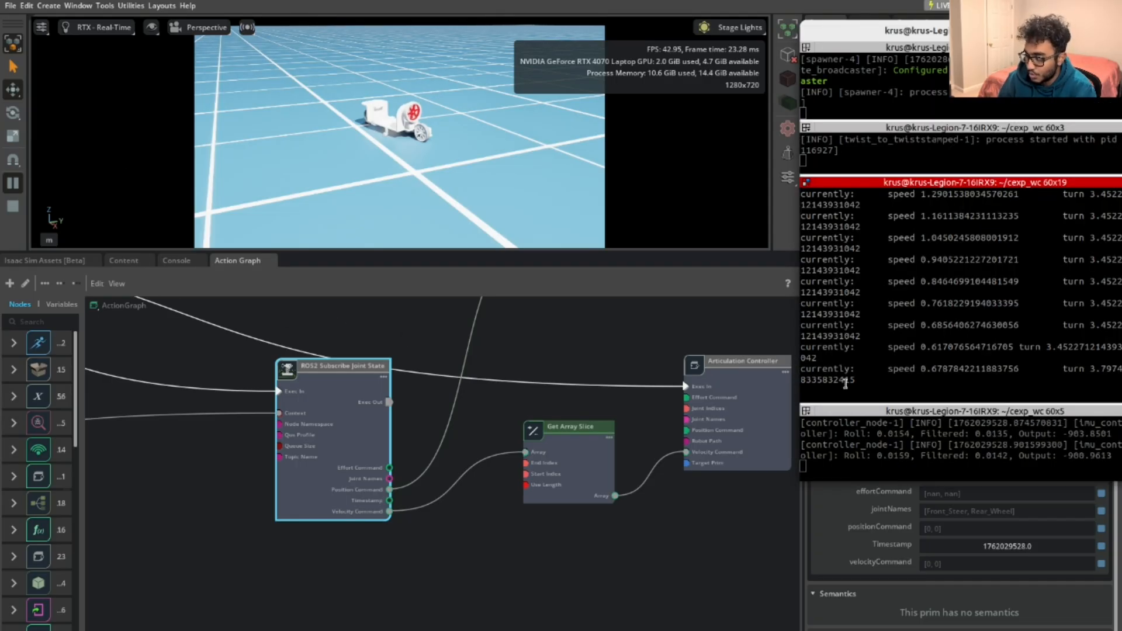